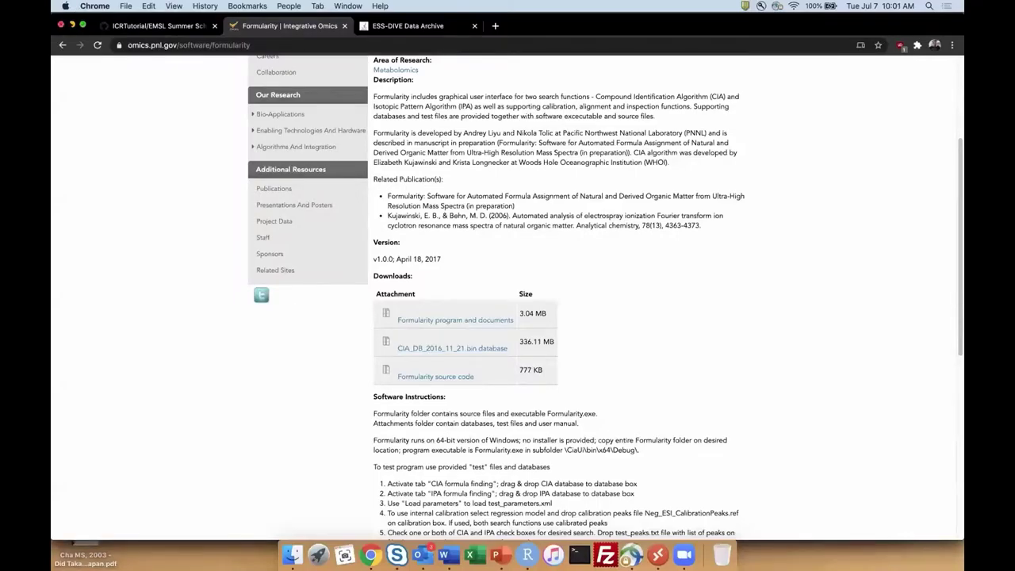
Open a new browser window, then return to the presentation on slide 13 about dropping spectra files
{"action": "key", "text": "super+m"}
{"action": "right_click", "coordinate": [369, 552]}
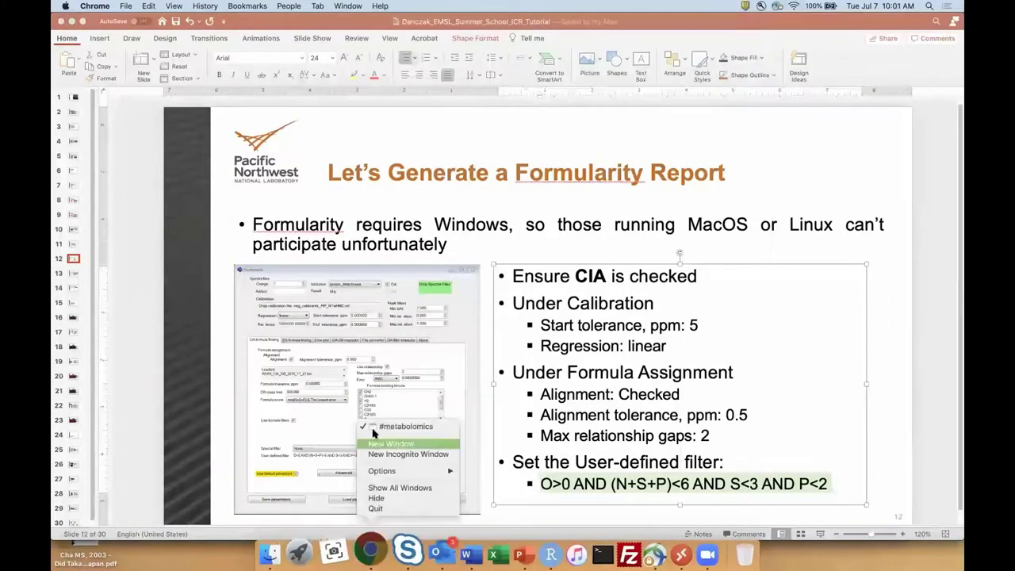
{"action": "left_click", "coordinate": [378, 443]}
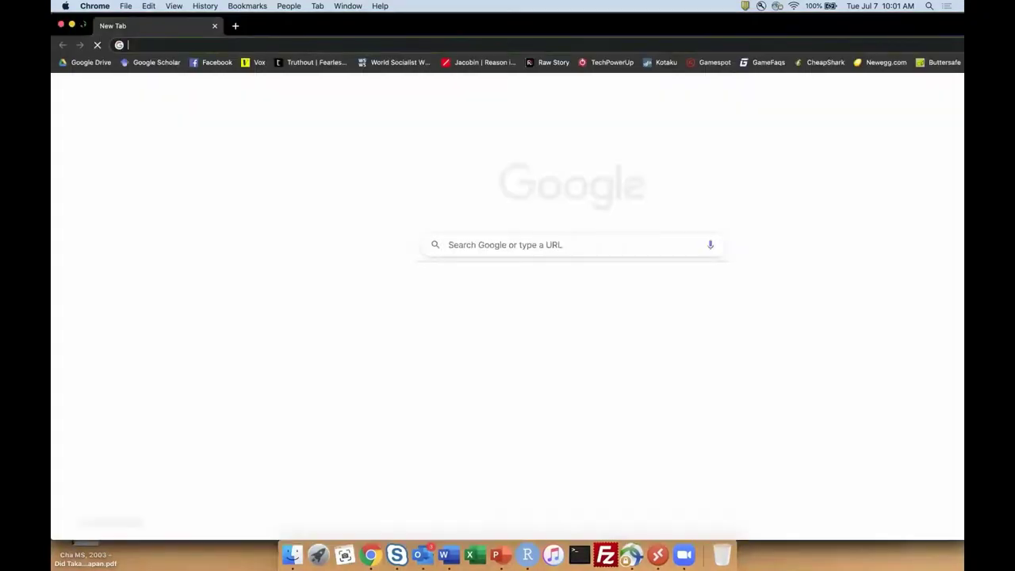
{"action": "key", "text": "super+m"}
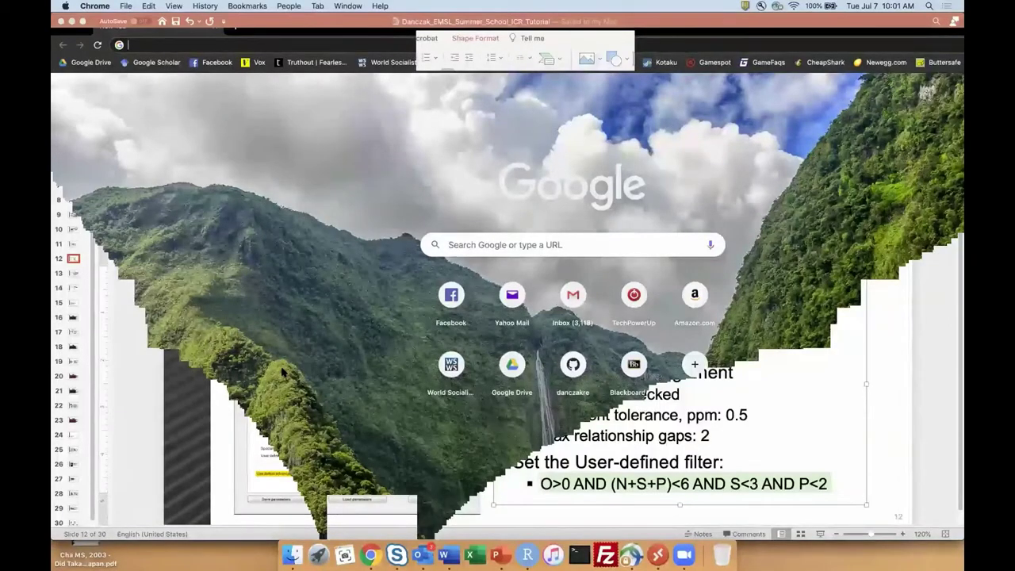
{"action": "left_click", "coordinate": [79, 262]}
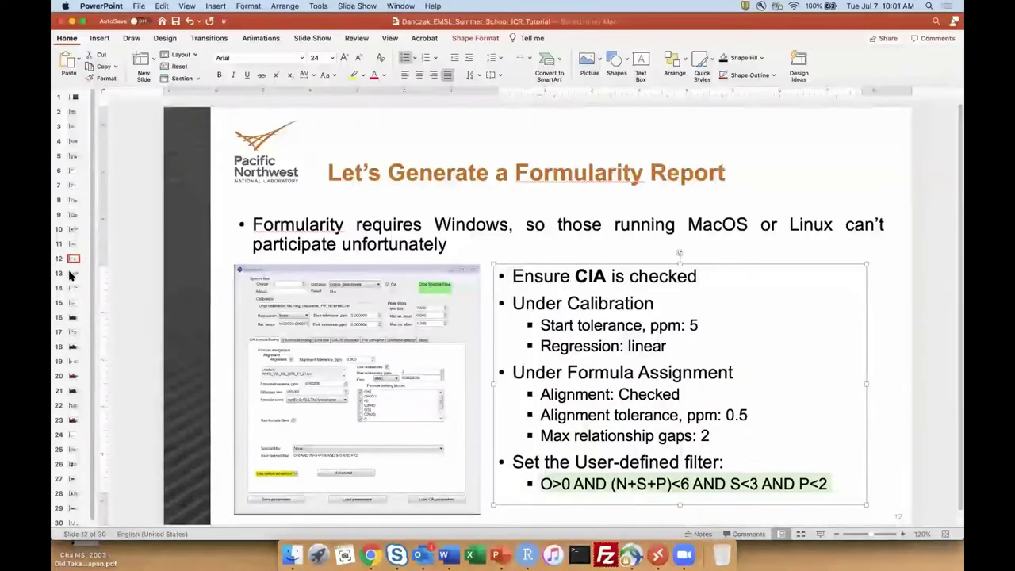
{"action": "left_click", "coordinate": [69, 274]}
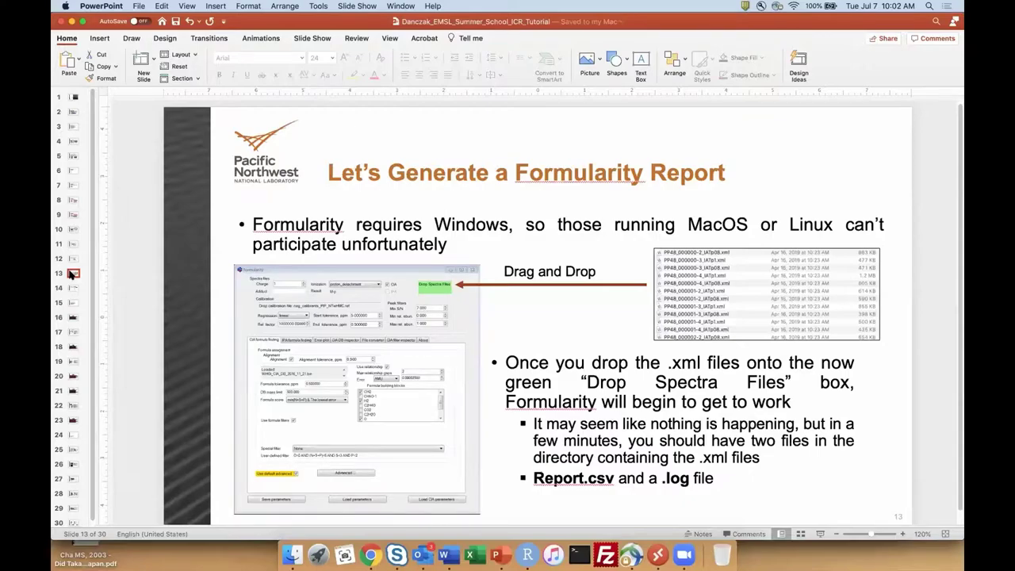
Open a new blank browser tab from Chrome's Dock menu
{"action": "left_click", "coordinate": [370, 554]}
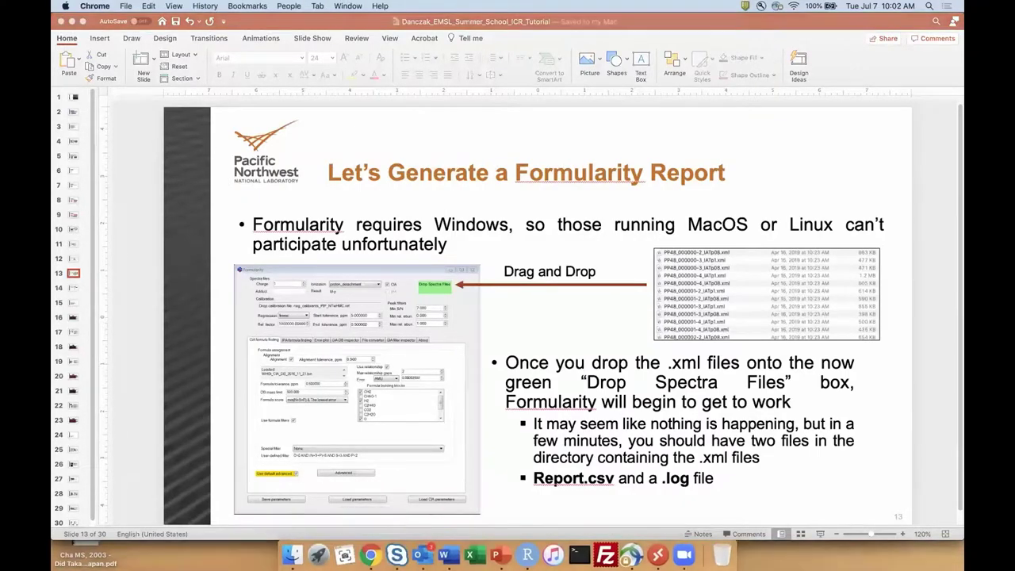
{"action": "right_click", "coordinate": [370, 554]}
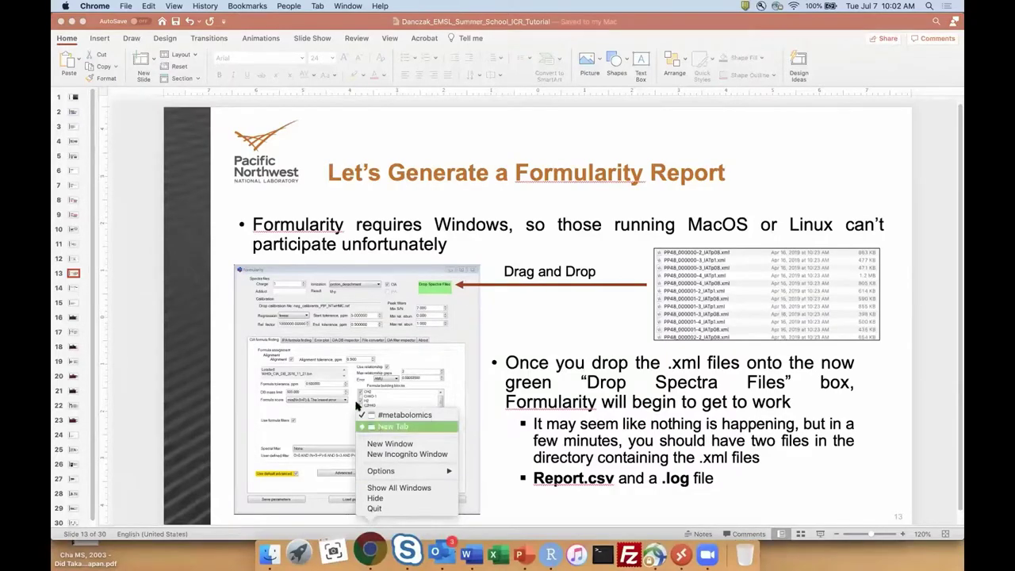
{"action": "left_click", "coordinate": [392, 427]}
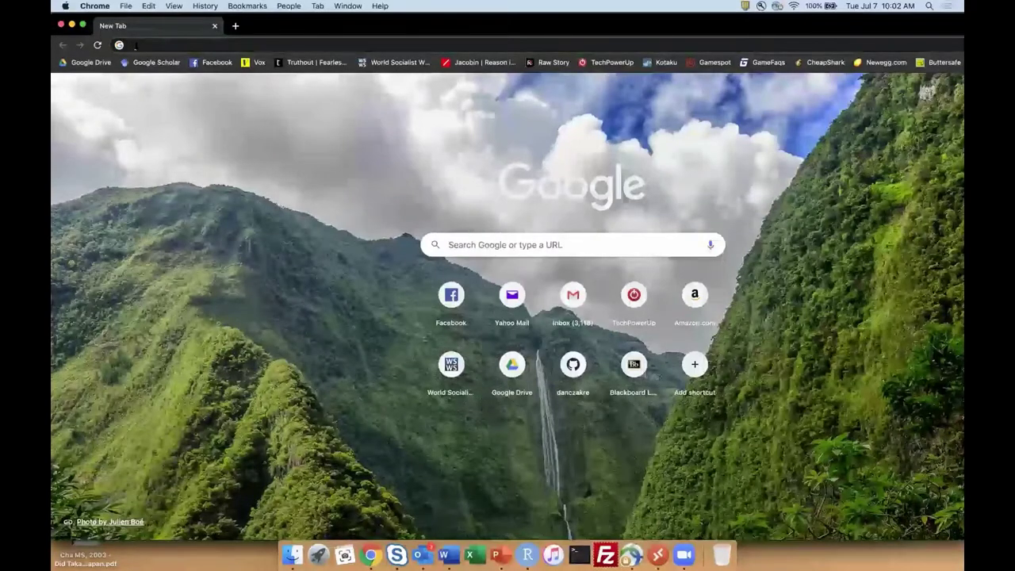
Go to github.com/danczakre and browse ICRTutorial > EMSL Summer School 2020 > XML Files
{"action": "left_click", "coordinate": [129, 45]}
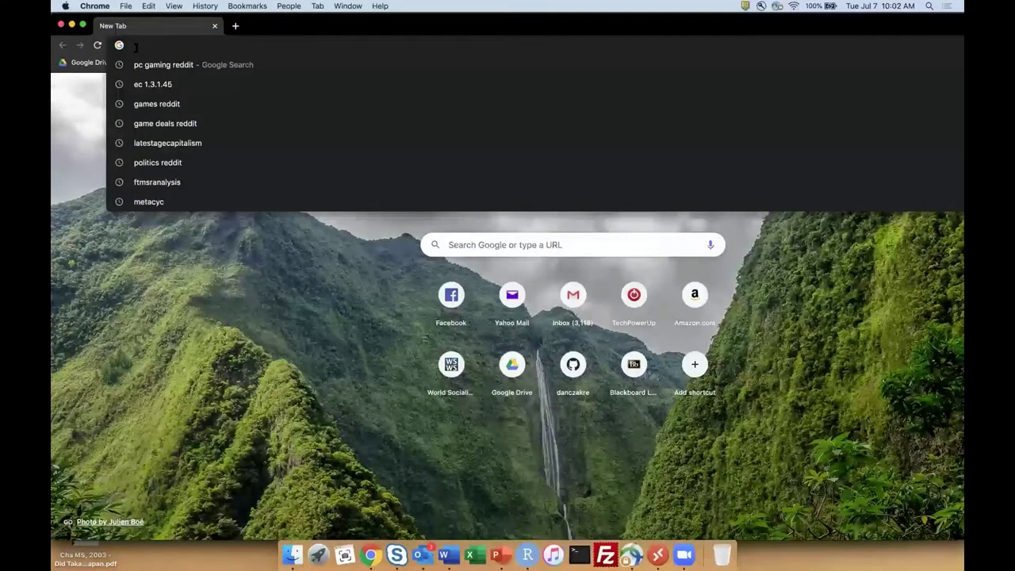
{"action": "type", "text": "github.com/danczakre"}
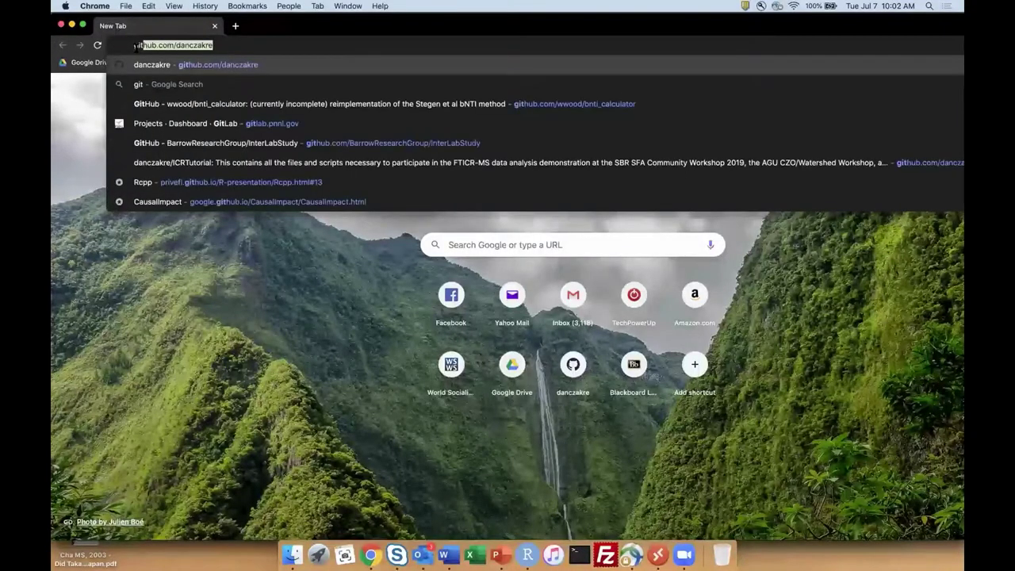
{"action": "key", "text": "Return"}
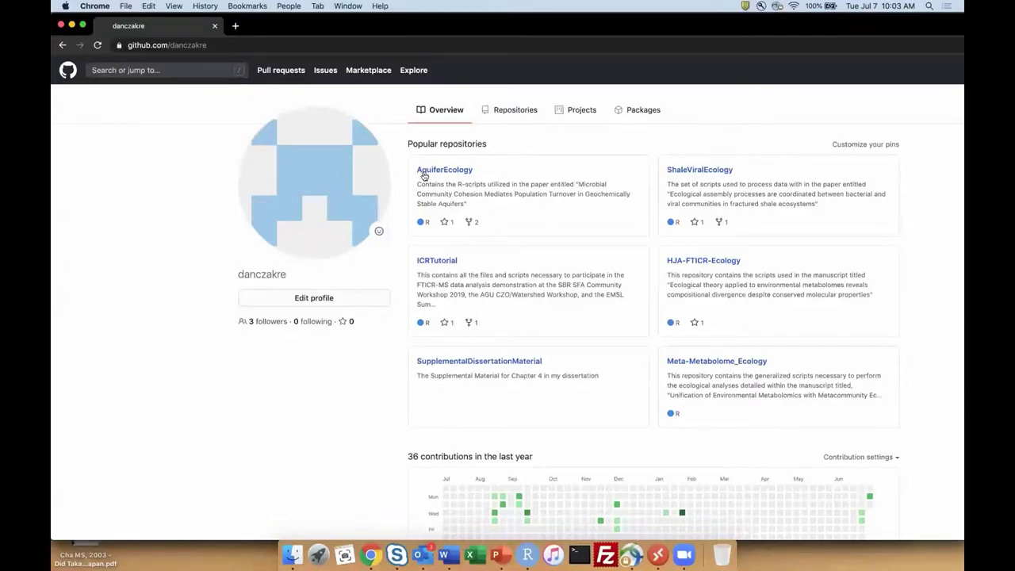
{"action": "left_click", "coordinate": [437, 262]}
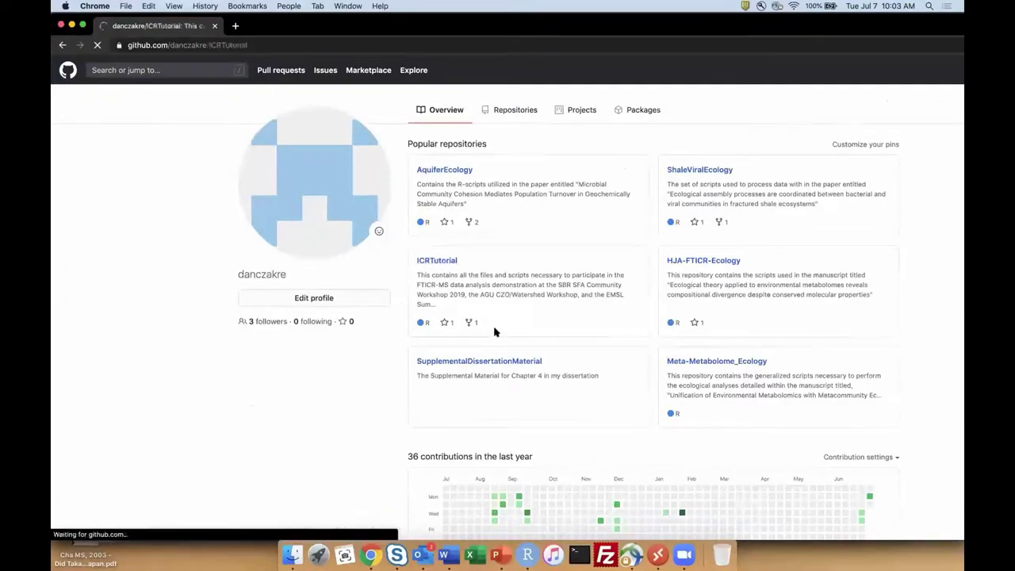
{"action": "right_click", "coordinate": [281, 263]}
{"action": "left_click", "coordinate": [284, 249]}
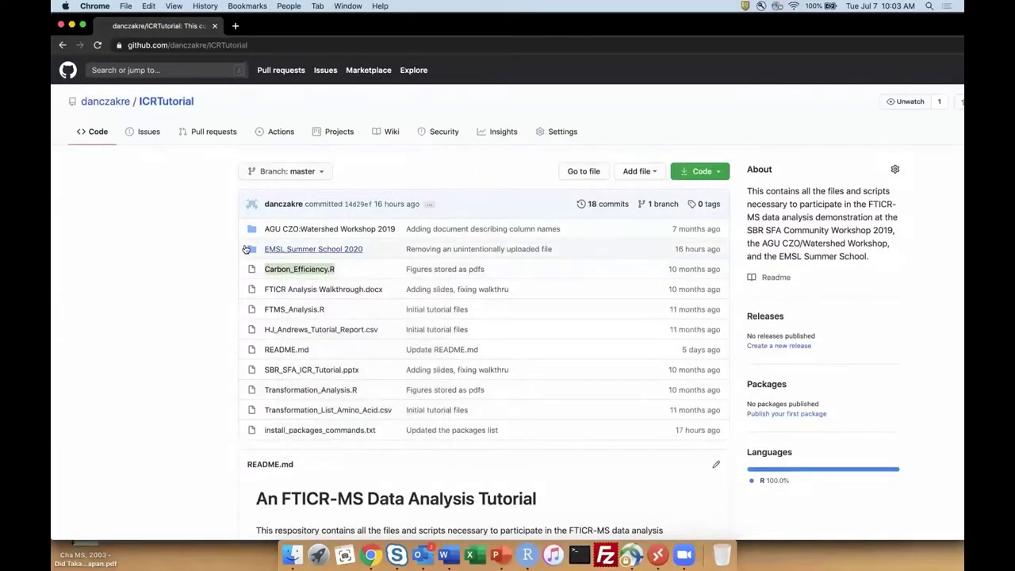
{"action": "left_click", "coordinate": [284, 249]}
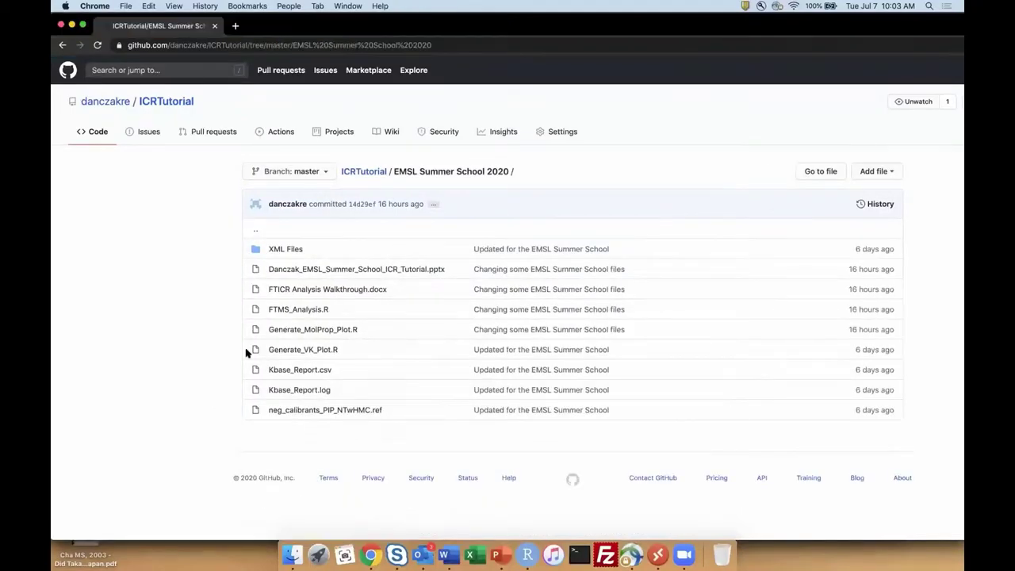
{"action": "left_click", "coordinate": [281, 249]}
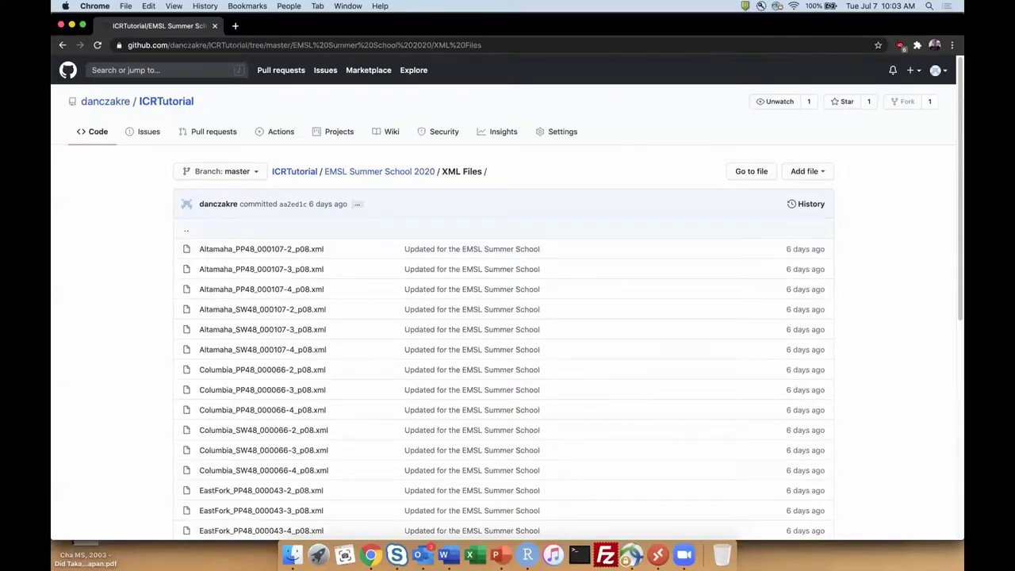
Discard a stray second tab and return to the XML Files folder
{"action": "left_click", "coordinate": [235, 26]}
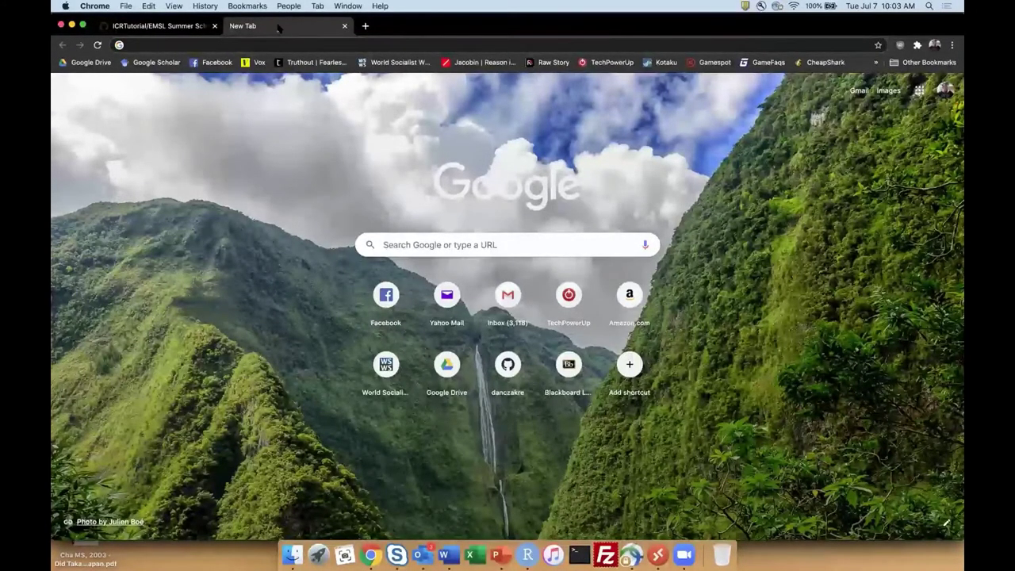
{"action": "type", "text": "dd"}
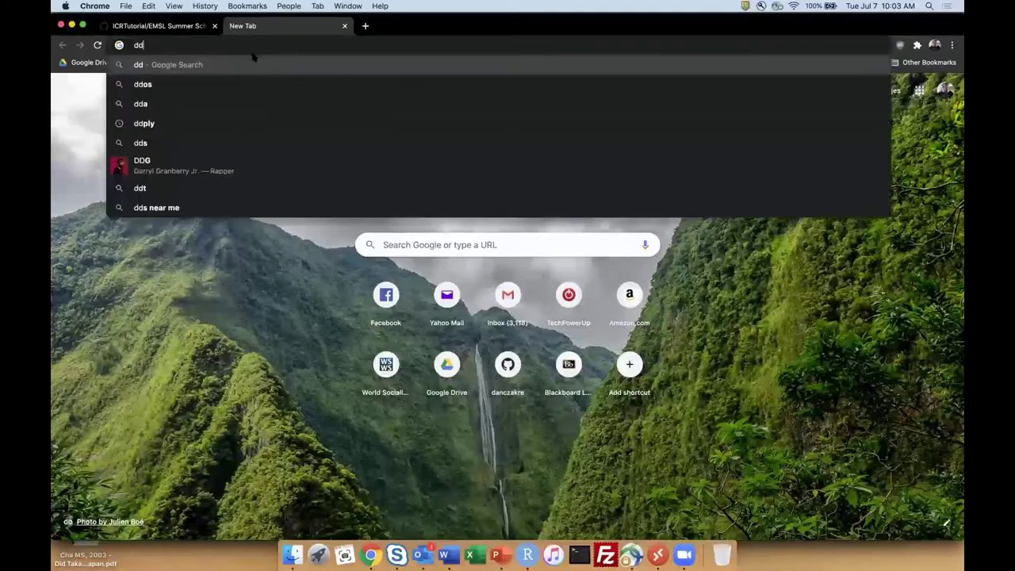
{"action": "key", "text": "Escape"}
{"action": "key", "text": "super+w"}
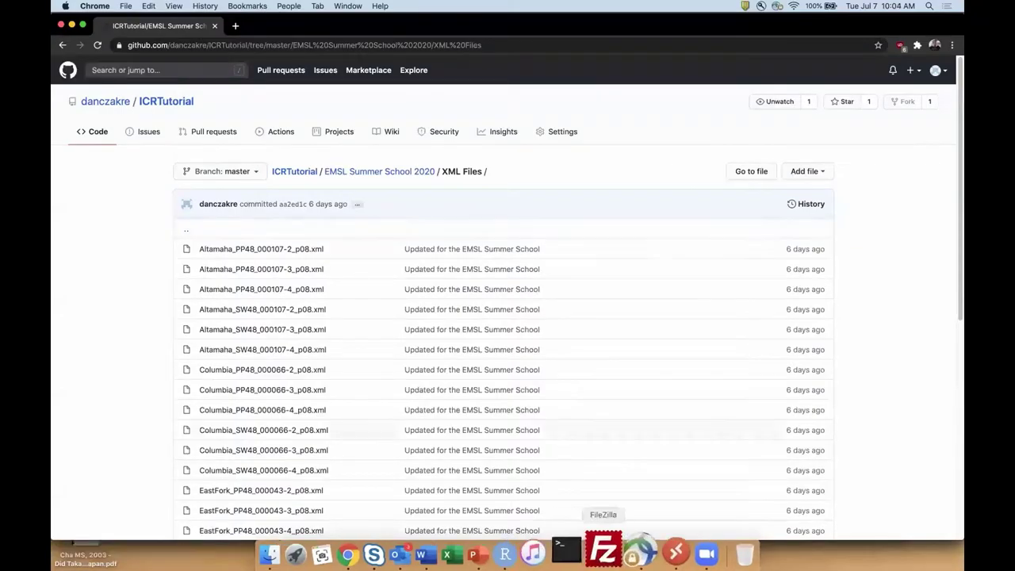
Connect to the remote lab PC, accept the certificate, enter the account password and acknowledge the notice
{"action": "left_click", "coordinate": [655, 549]}
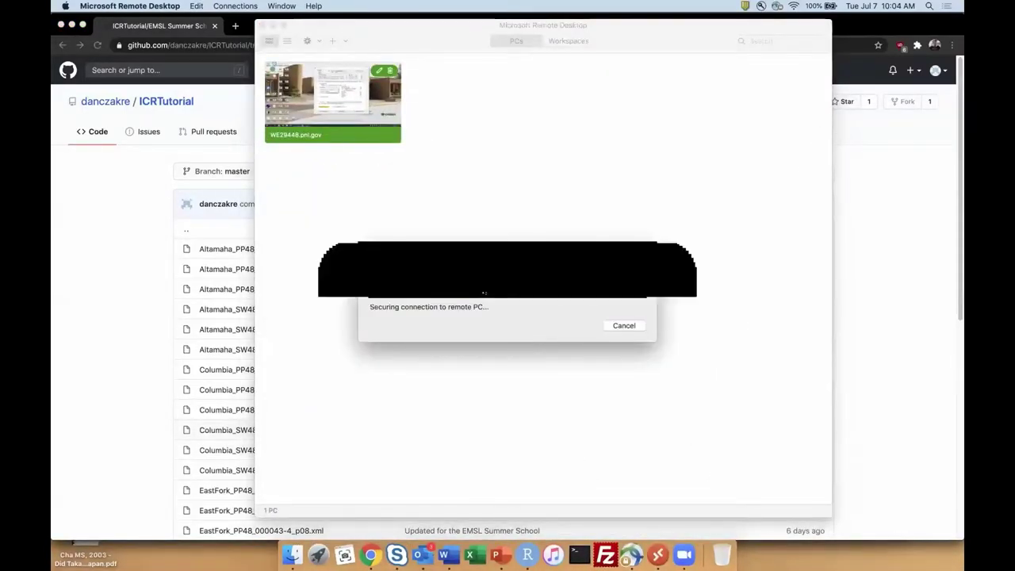
{"action": "left_click", "coordinate": [633, 331]}
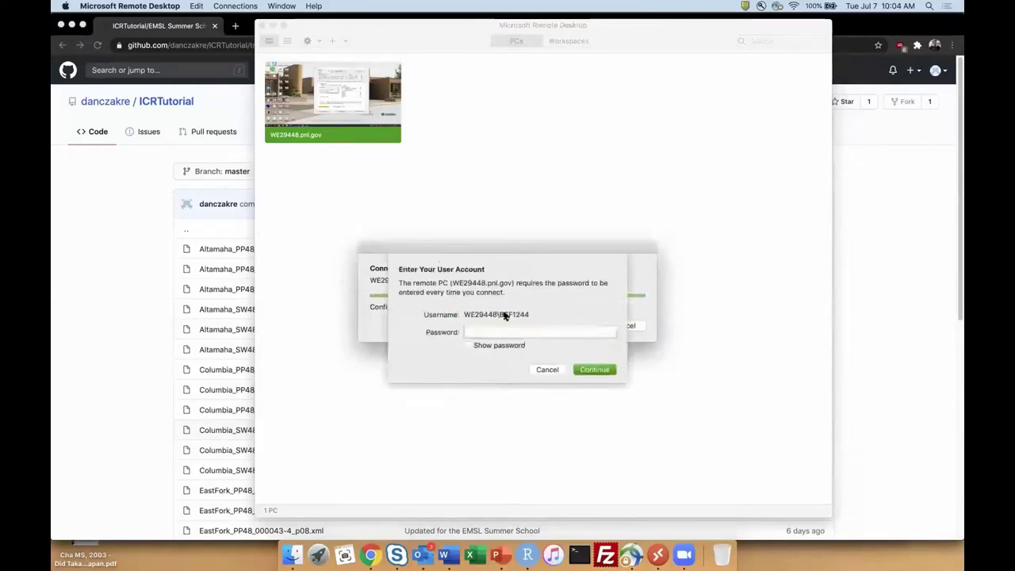
{"action": "type", "text": "••"}
{"action": "type", "text": "****"}
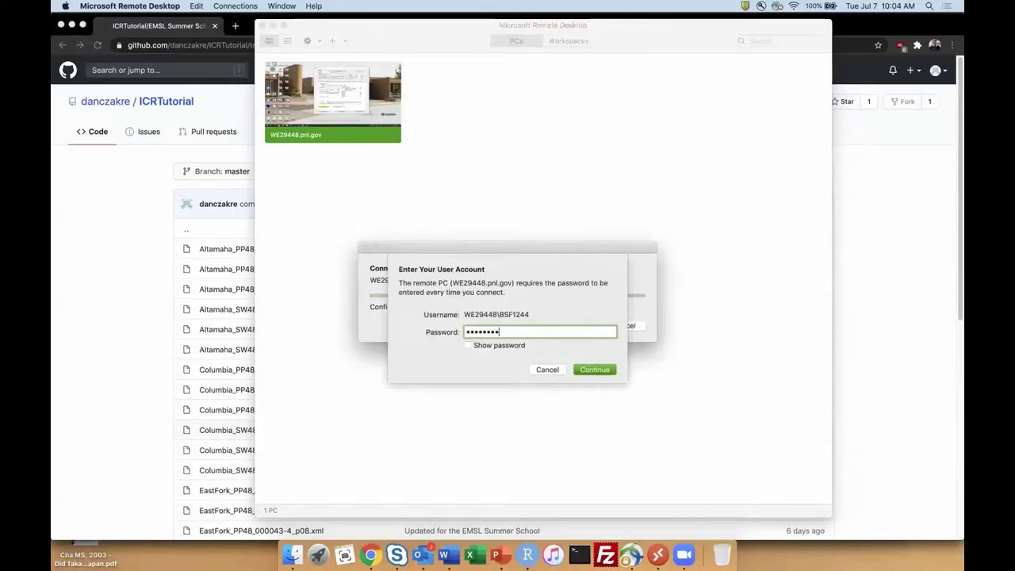
{"action": "key", "text": "Return"}
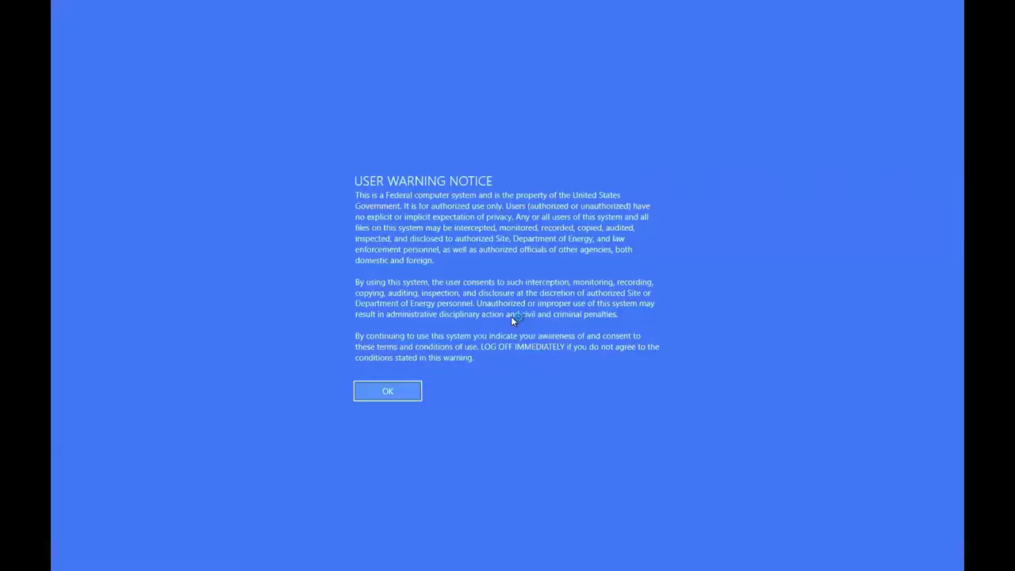
{"action": "left_click", "coordinate": [388, 391]}
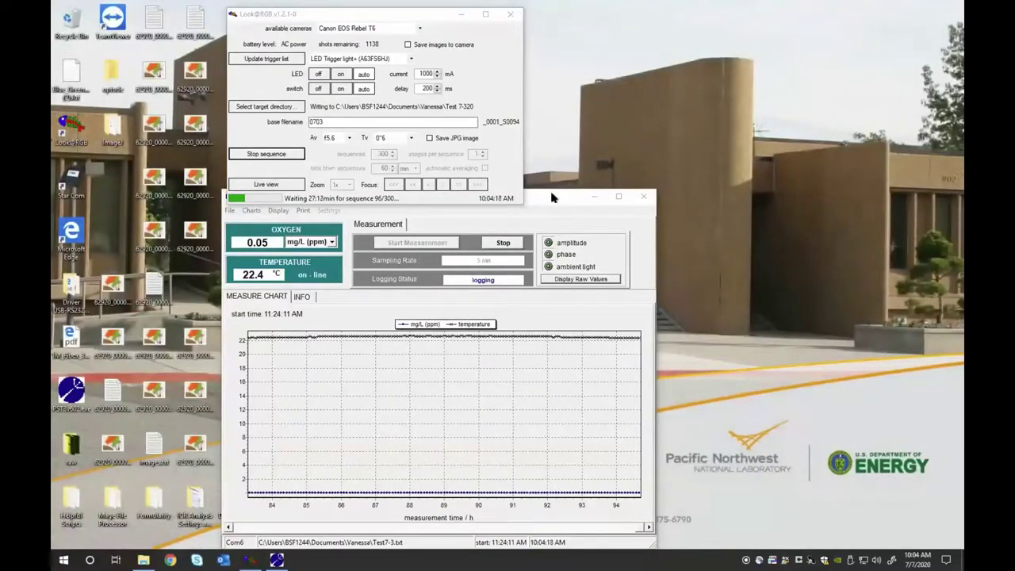
Minimize the oxygen and camera windows, then launch Formularity.exe from the Formularity folder
{"action": "left_click", "coordinate": [593, 197]}
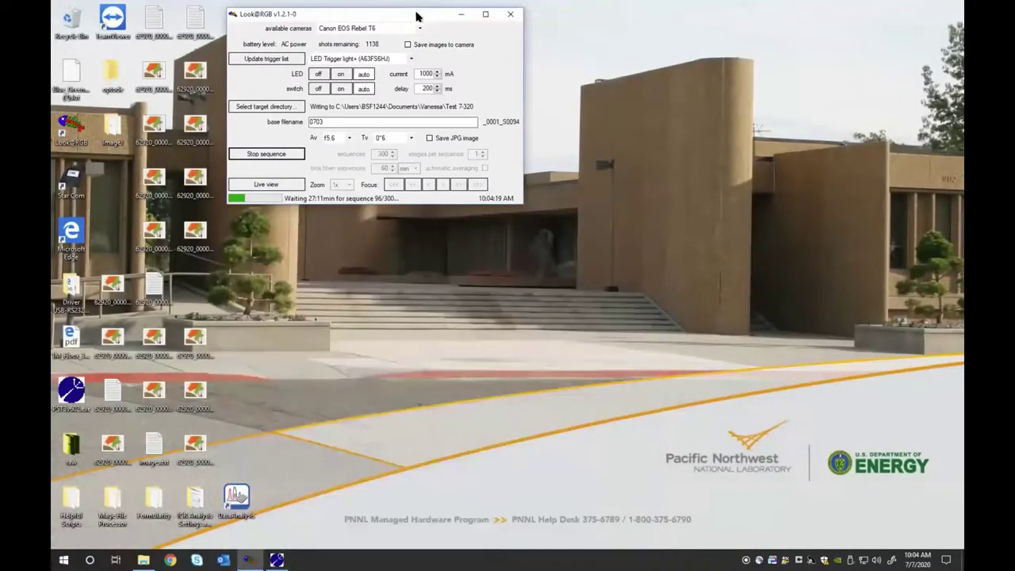
{"action": "left_click", "coordinate": [460, 15]}
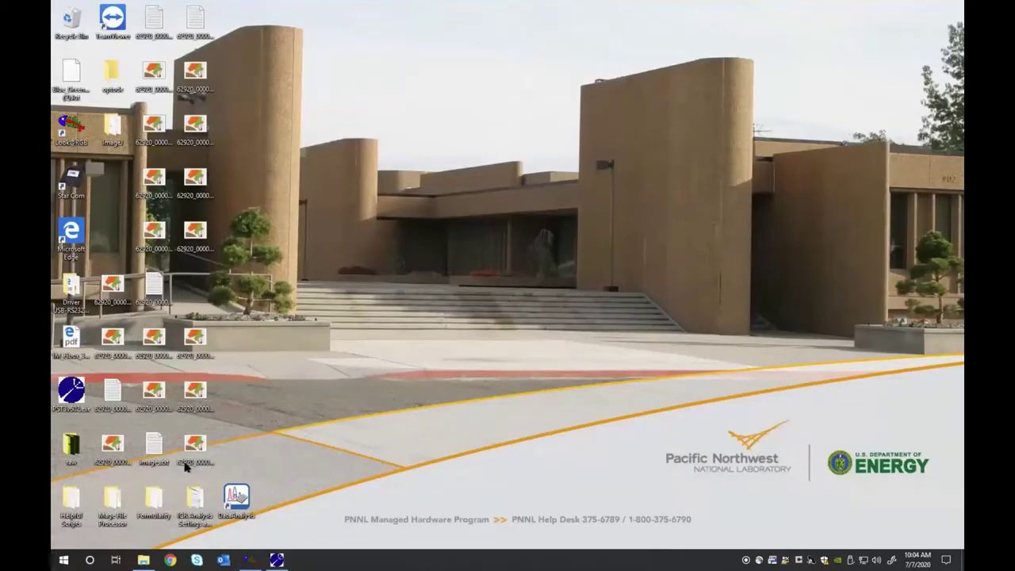
{"action": "double_click", "coordinate": [155, 498]}
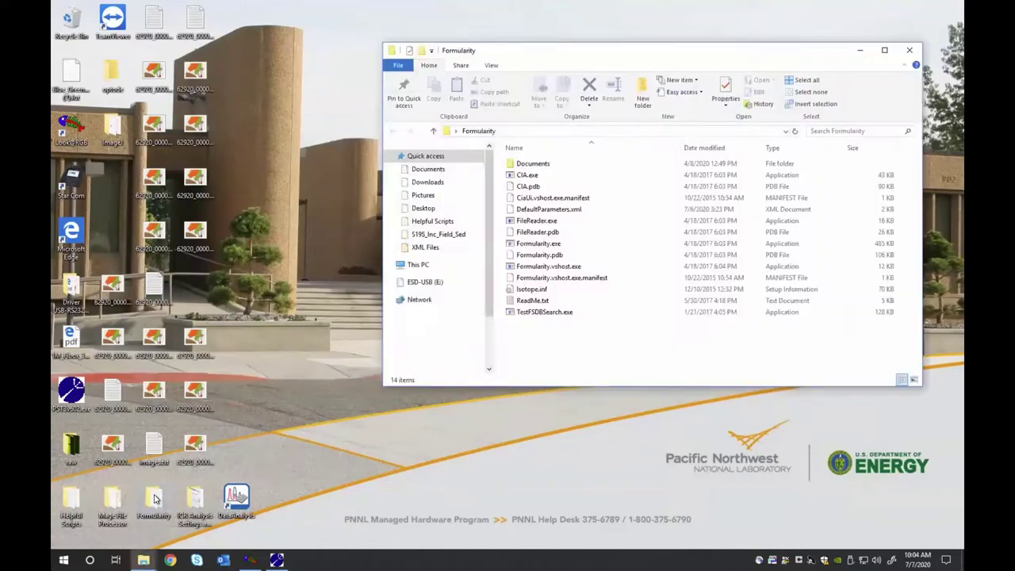
{"action": "double_click", "coordinate": [537, 243]}
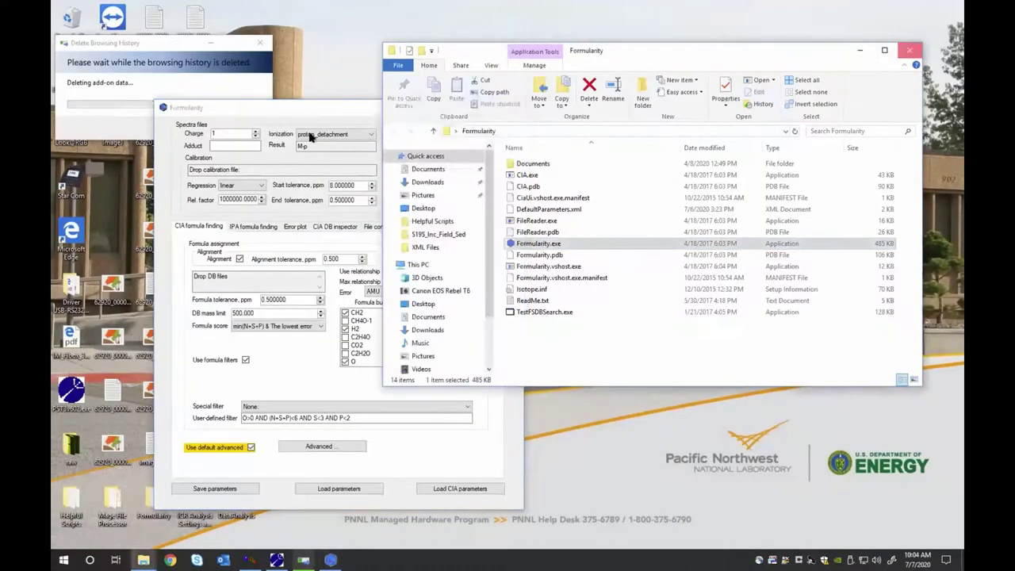
Move Formularity to the right and set the start tolerance to 5
{"action": "left_click_drag", "start_coordinate": [290, 106], "coordinate": [672, 54]}
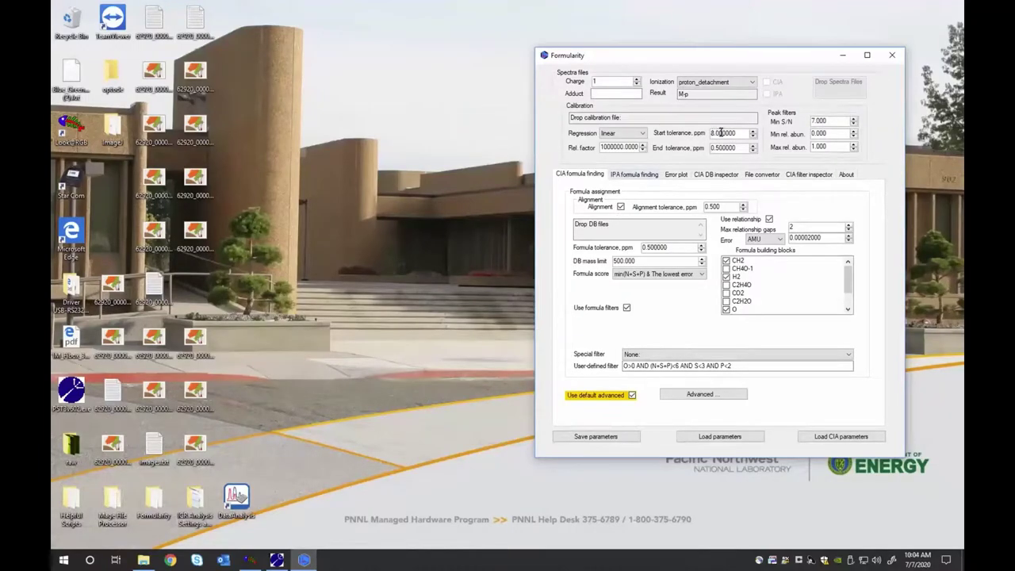
{"action": "key", "text": "BackSpace"}
{"action": "type", "text": "5"}
{"action": "left_click", "coordinate": [458, 244]}
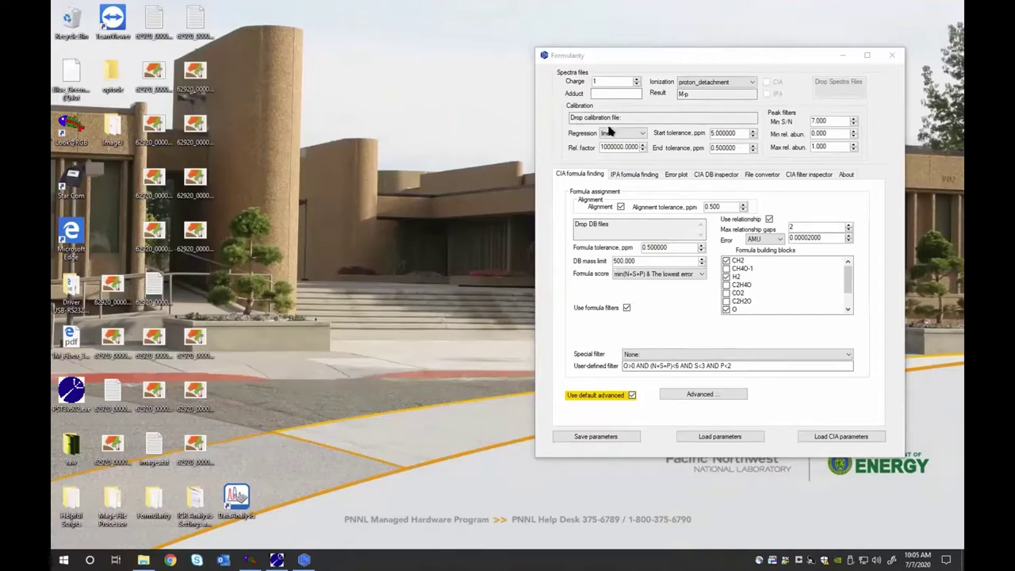
Check the end tolerance, blank adduct and proton_detachment ionization settings
{"action": "mouse_move", "coordinate": [689, 55]}
{"action": "left_mouse_down"}
{"action": "mouse_move", "coordinate": [670, 74]}
{"action": "mouse_move", "coordinate": [679, 66]}
{"action": "left_mouse_up"}
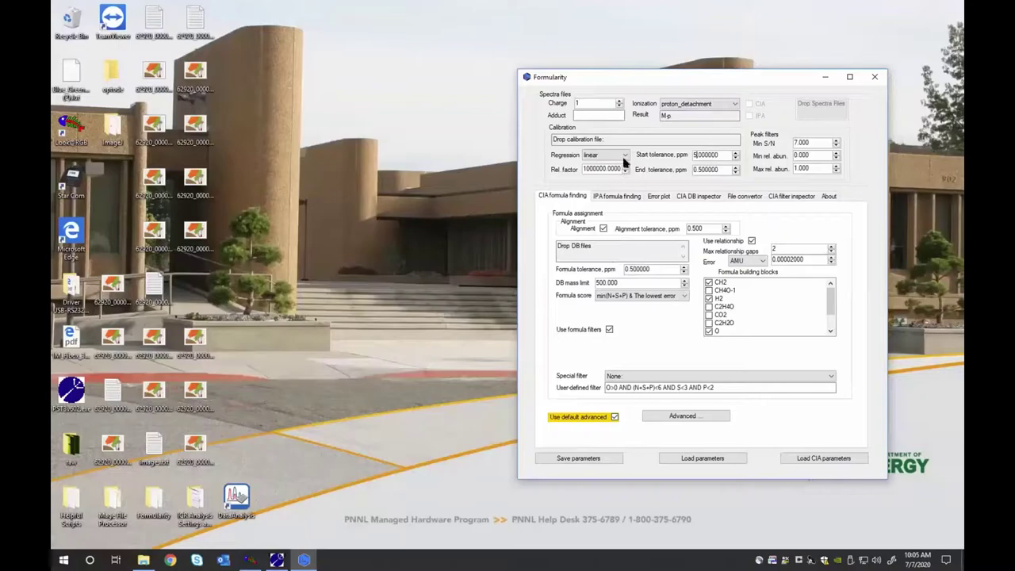
{"action": "left_click", "coordinate": [698, 169]}
{"action": "left_click", "coordinate": [596, 114]}
{"action": "left_click", "coordinate": [685, 113]}
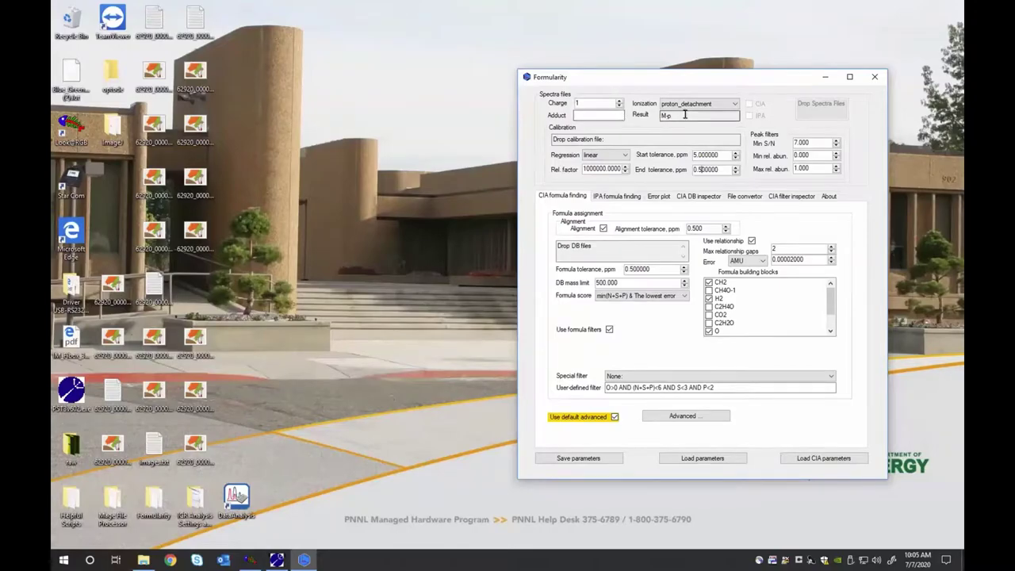
{"action": "left_click", "coordinate": [681, 105]}
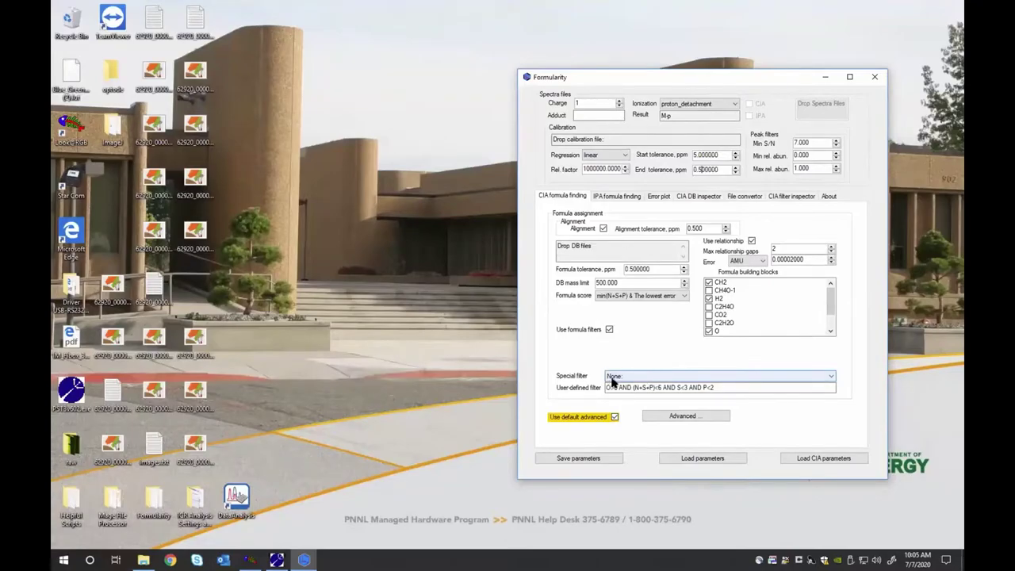
Review the user-defined filter and Min S/N 7.000, then open File Explorer
{"action": "left_click_drag", "start_coordinate": [734, 387], "coordinate": [587, 387]}
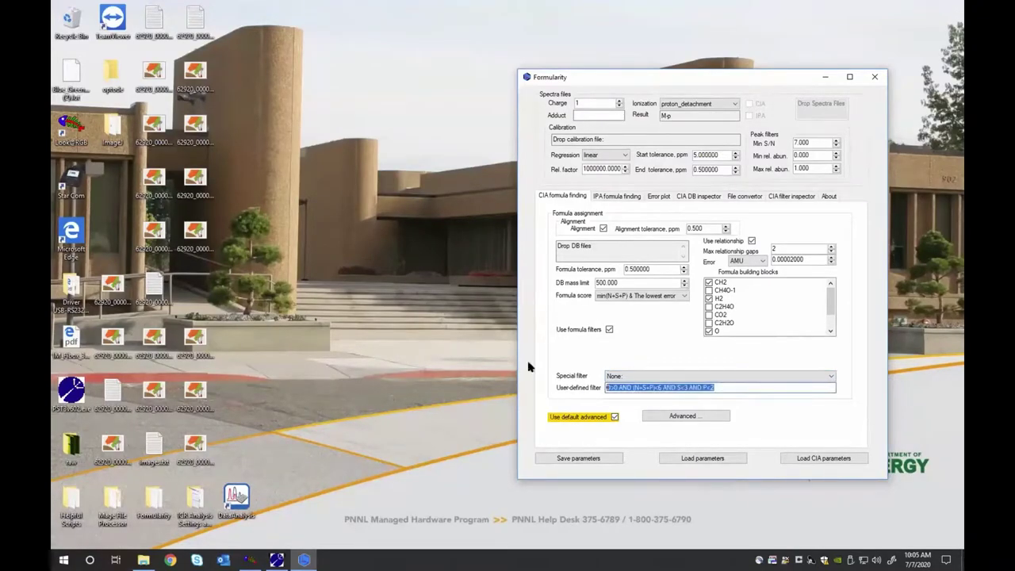
{"action": "left_click", "coordinate": [633, 387]}
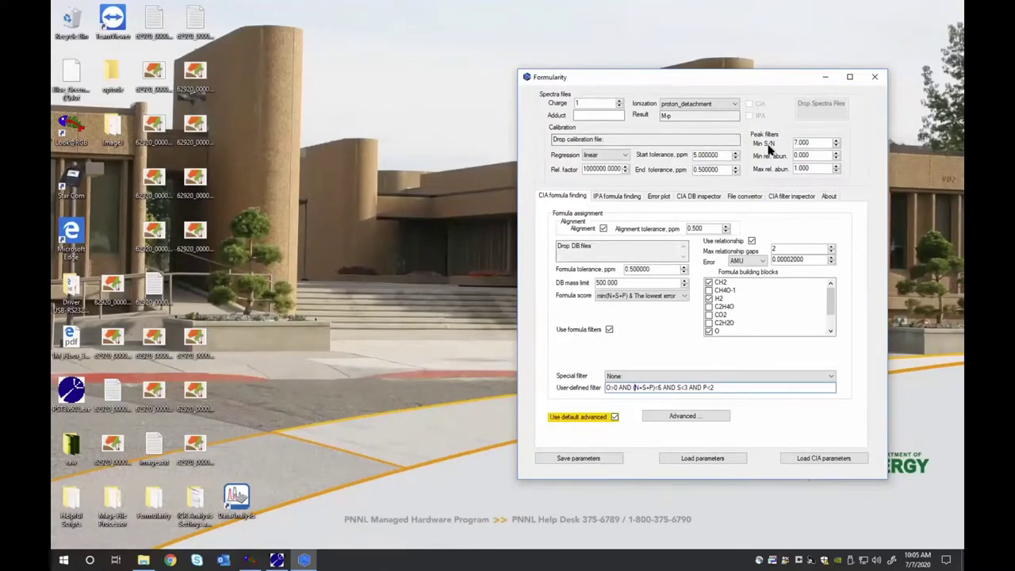
{"action": "left_click_drag", "start_coordinate": [809, 142], "coordinate": [769, 144]}
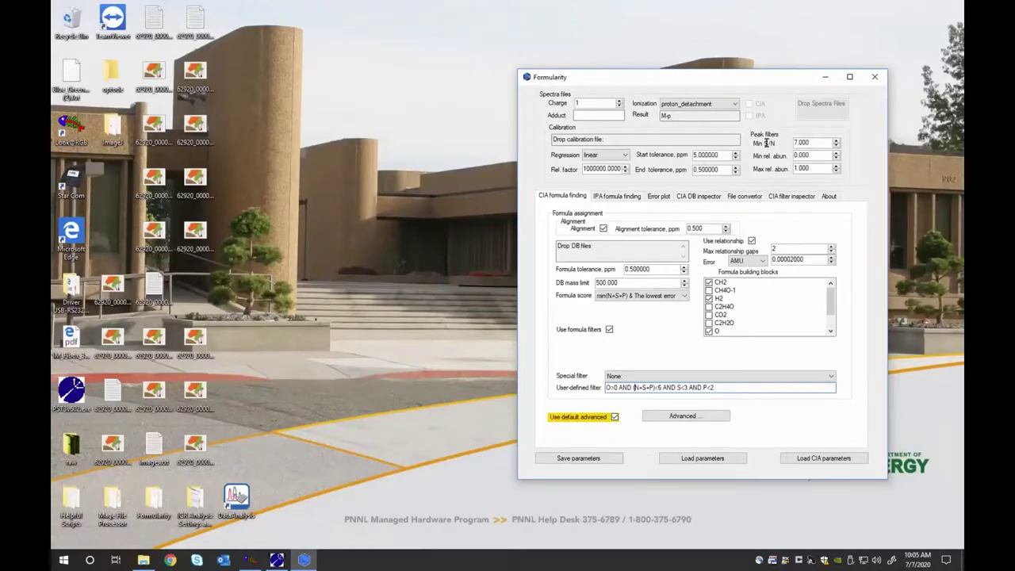
{"action": "left_click", "coordinate": [808, 143]}
{"action": "left_click_drag", "start_coordinate": [814, 142], "coordinate": [771, 141]}
{"action": "left_click", "coordinate": [409, 230]}
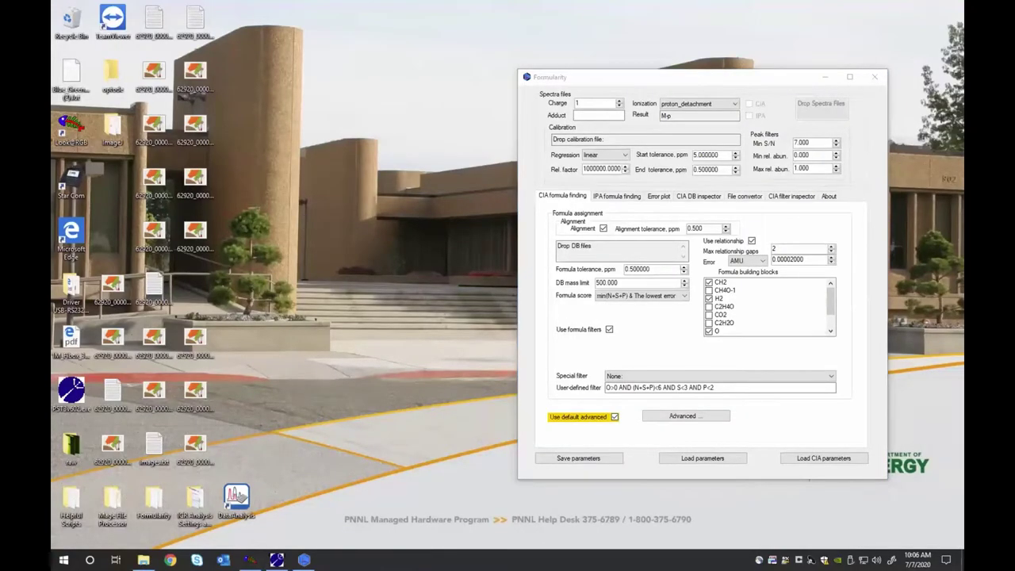
{"action": "mouse_move", "coordinate": [144, 560]}
{"action": "left_click", "coordinate": [143, 500]}
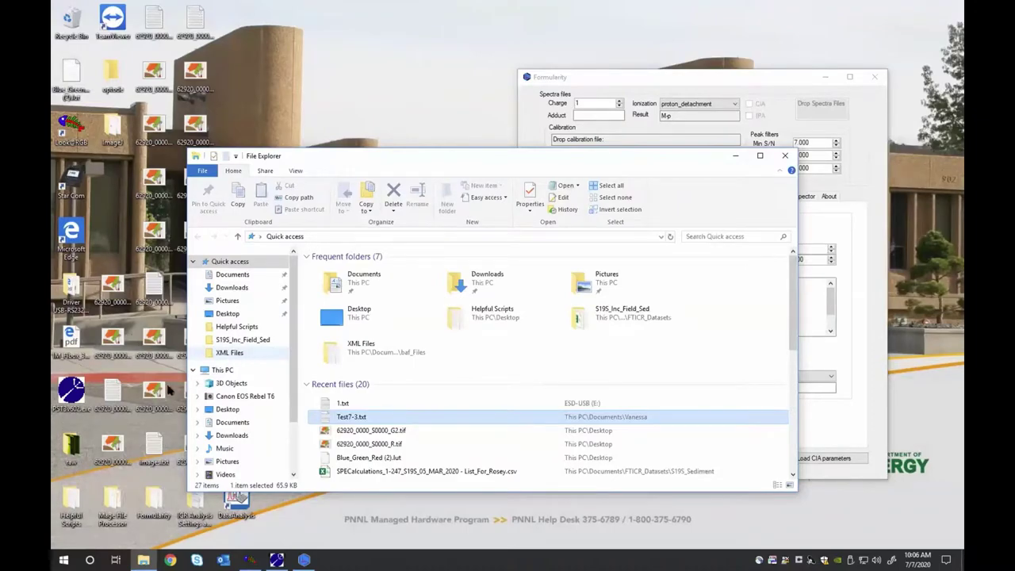
Open the ICR Analysis Settings and Files folder and arrange it beside Formularity
{"action": "left_click", "coordinate": [178, 488]}
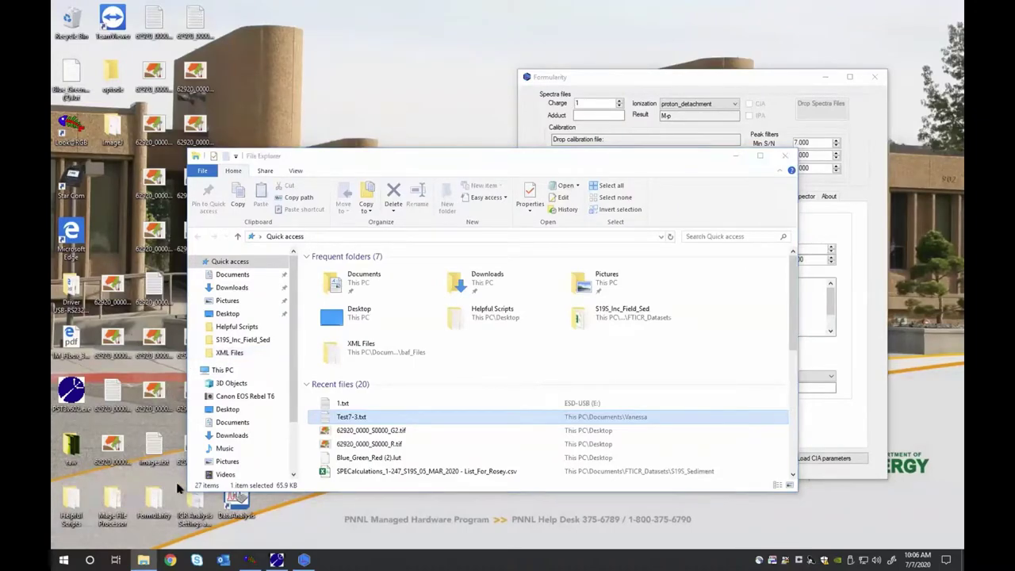
{"action": "double_click", "coordinate": [180, 492]}
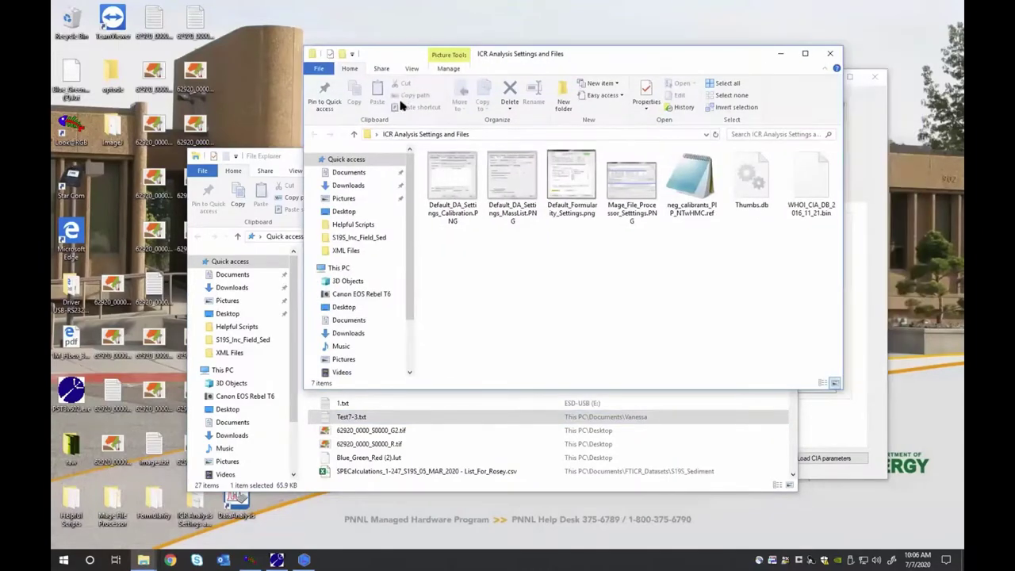
{"action": "left_click_drag", "start_coordinate": [444, 53], "coordinate": [167, 99]}
{"action": "left_click_drag", "start_coordinate": [718, 156], "coordinate": [720, 179]}
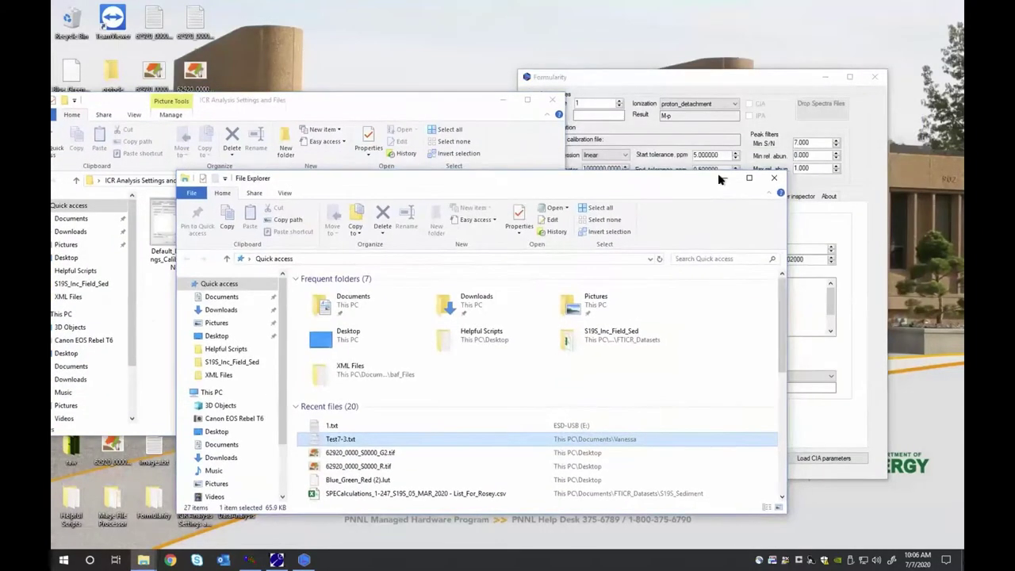
{"action": "left_click", "coordinate": [721, 179]}
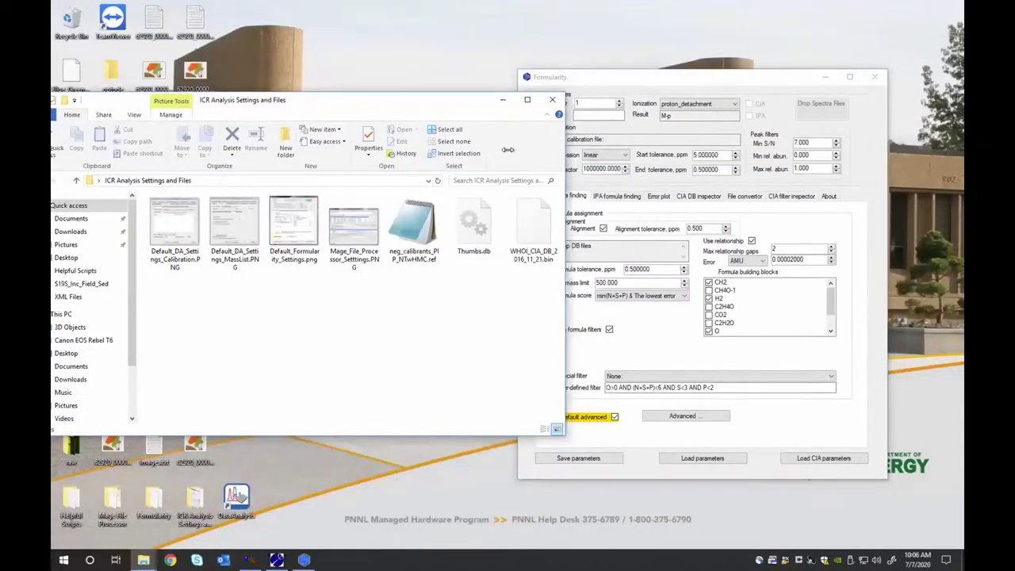
{"action": "left_click_drag", "start_coordinate": [508, 150], "coordinate": [506, 150]}
Load neg_calibrants_PIP_NTwHMC.ref as calibration and WHOI_CIA_DB_2016_11_21.bin as database, then leave the remote session
{"action": "left_click", "coordinate": [412, 226]}
{"action": "left_click_drag", "start_coordinate": [584, 150], "coordinate": [587, 142]}
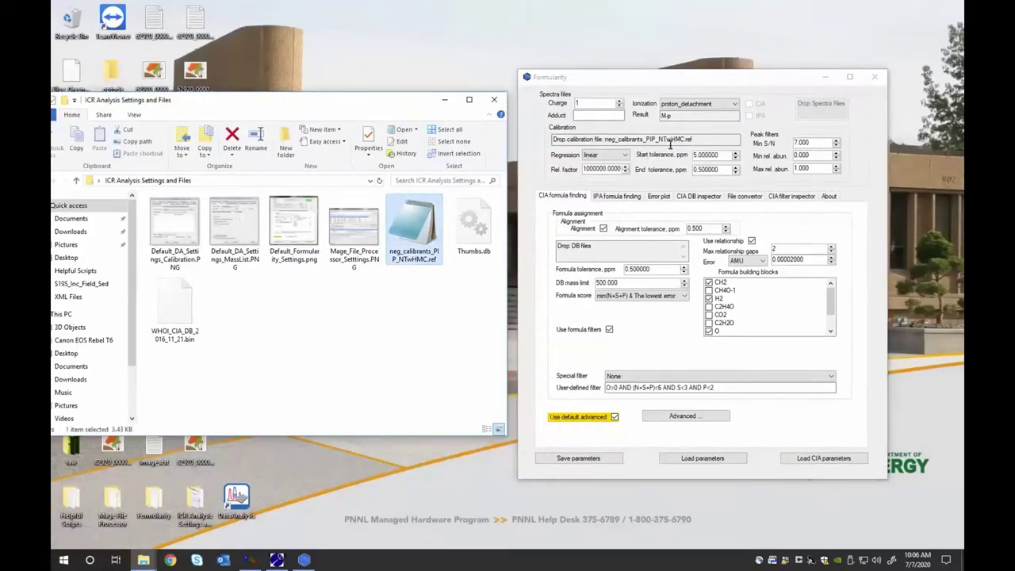
{"action": "left_click_drag", "start_coordinate": [173, 306], "coordinate": [443, 328]}
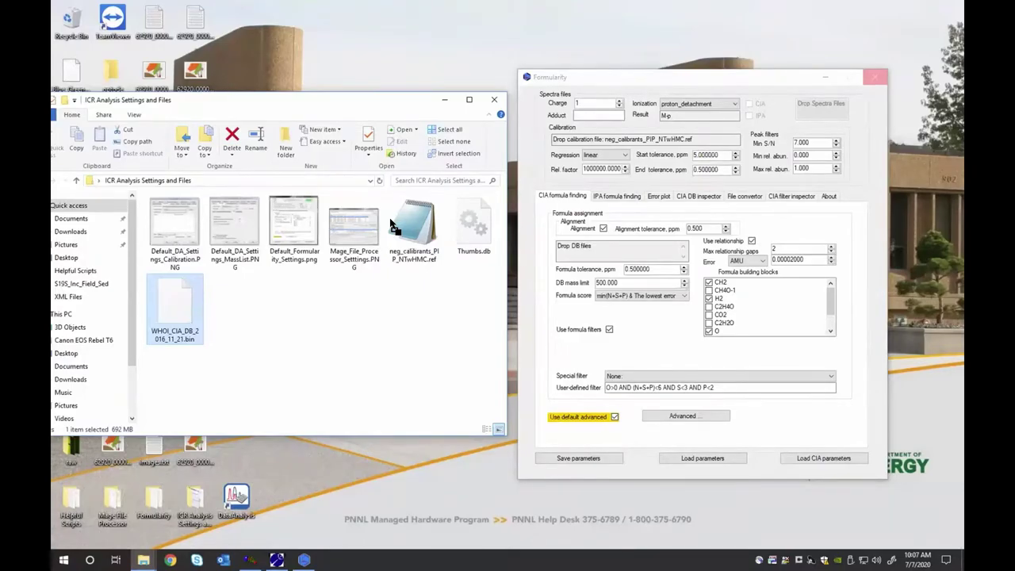
{"action": "key", "text": "ctrl+Left"}
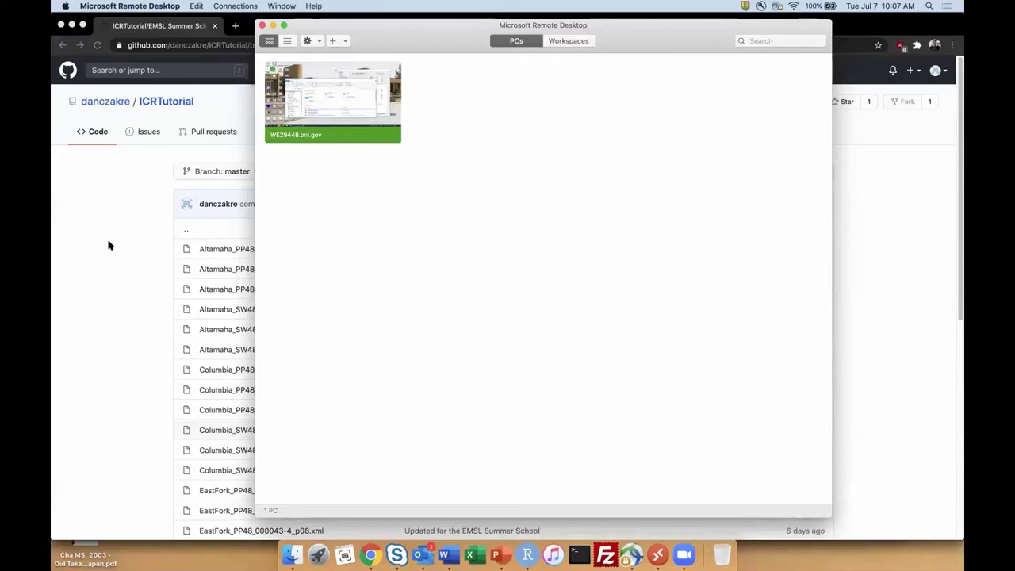
Paste the copied text into the Word FTICR Analysis Walkthrough protocol
{"action": "left_click", "coordinate": [127, 187]}
{"action": "left_click", "coordinate": [453, 548]}
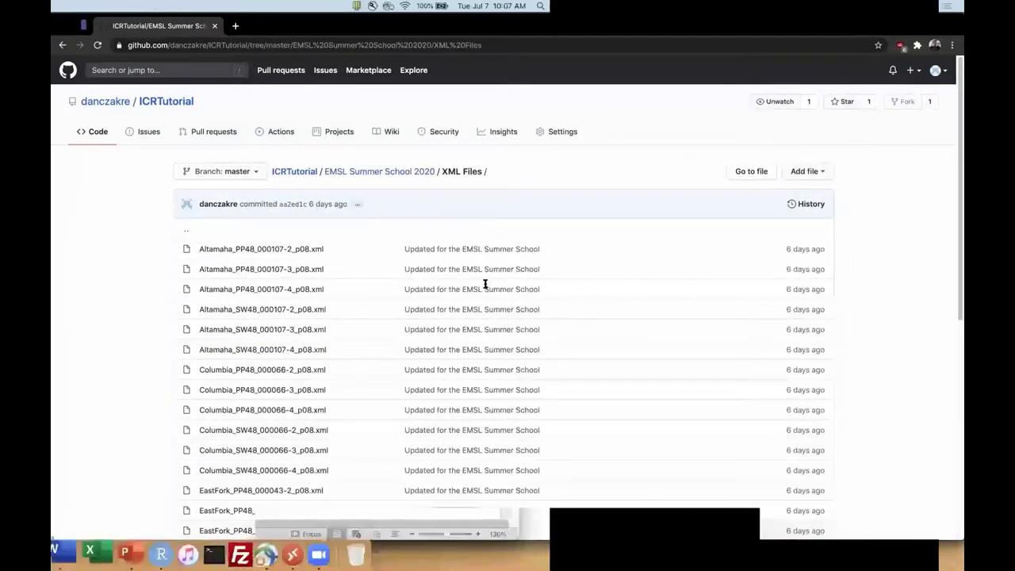
{"action": "right_click", "coordinate": [682, 278]}
{"action": "left_click", "coordinate": [703, 305]}
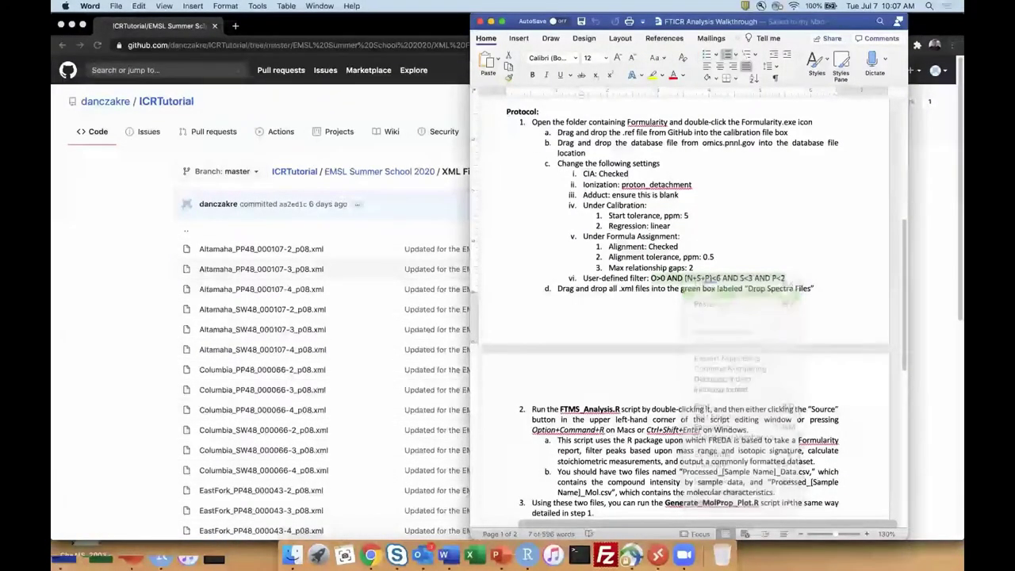
{"action": "left_click", "coordinate": [934, 159]}
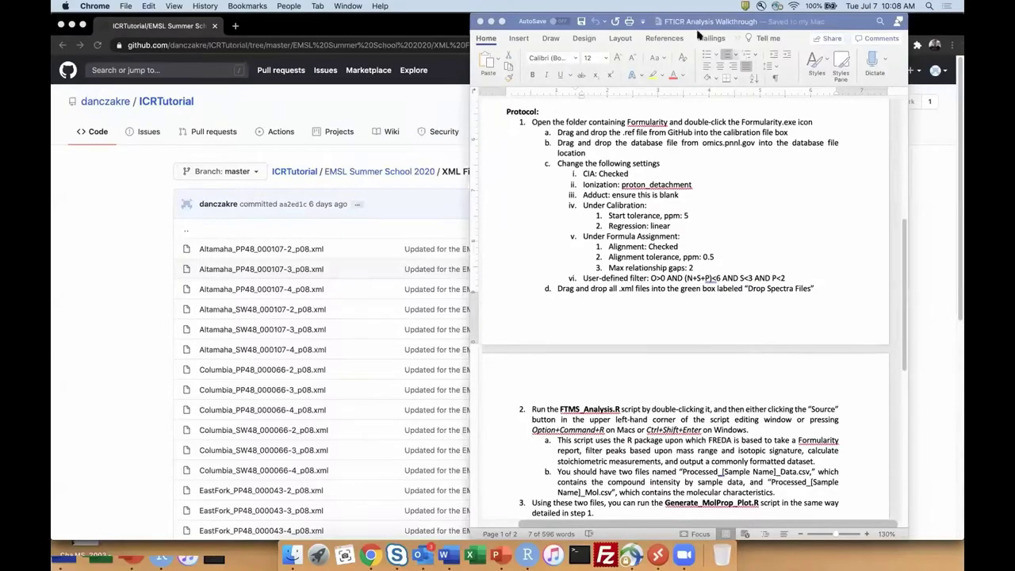
Move the Word protocol to the left side and return to the remote Windows session
{"action": "left_click", "coordinate": [822, 21]}
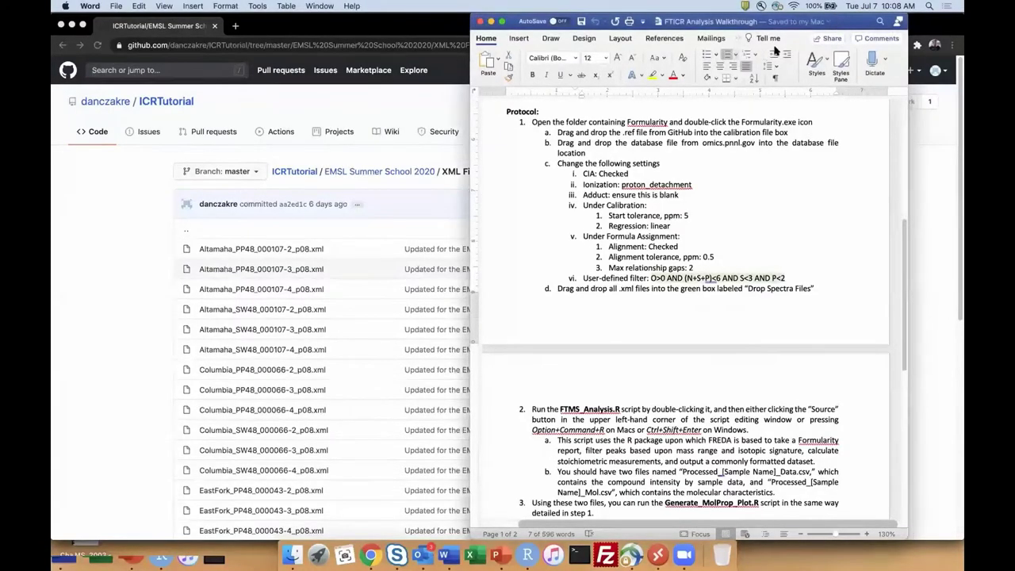
{"action": "left_click_drag", "start_coordinate": [822, 21], "coordinate": [406, 22]}
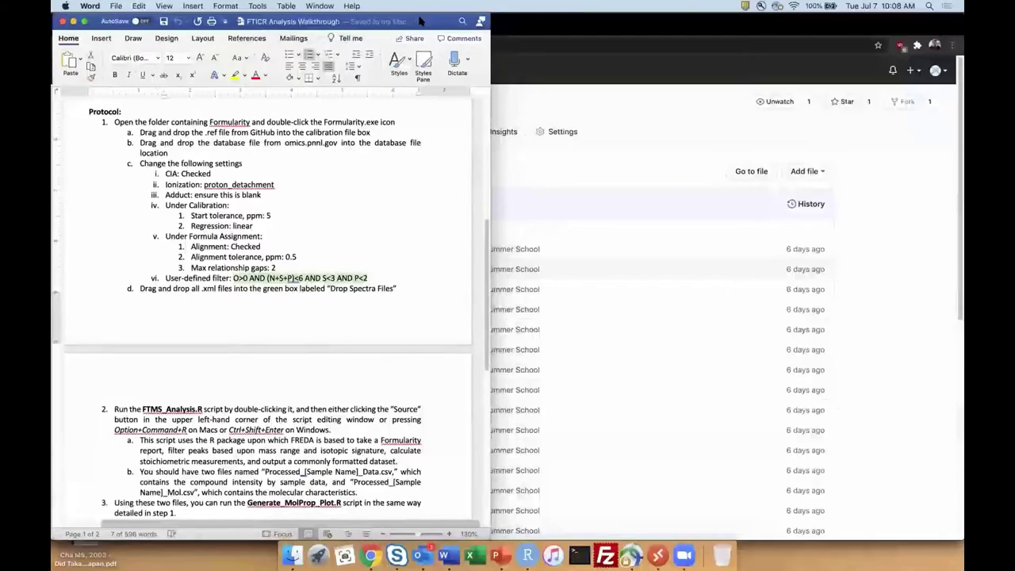
{"action": "key", "text": "ctrl+Right"}
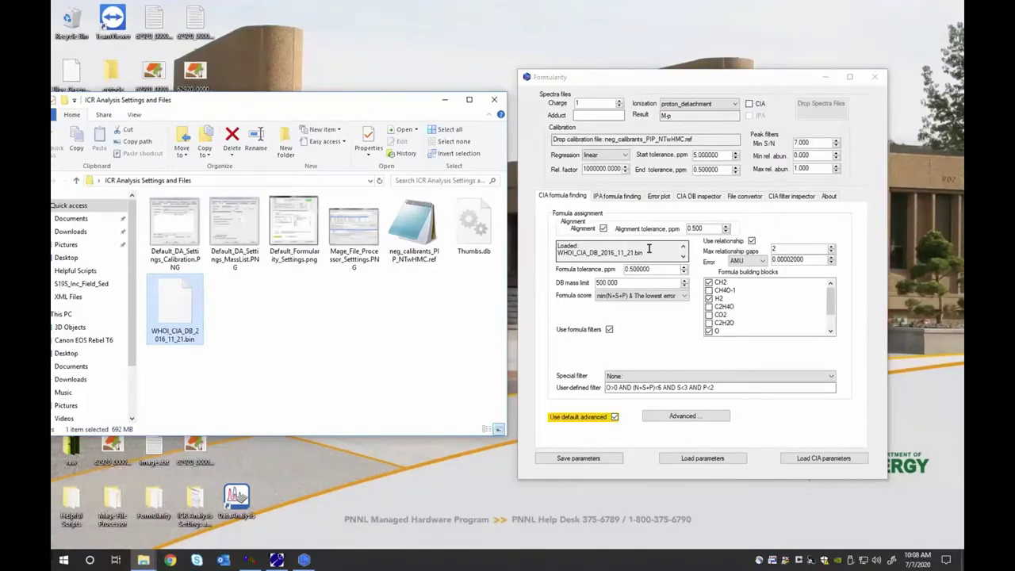
Confirm the loaded WHOI_CIA_DB_2016_11_21.bin database name and turn on CIA formula finding
{"action": "left_click", "coordinate": [606, 231]}
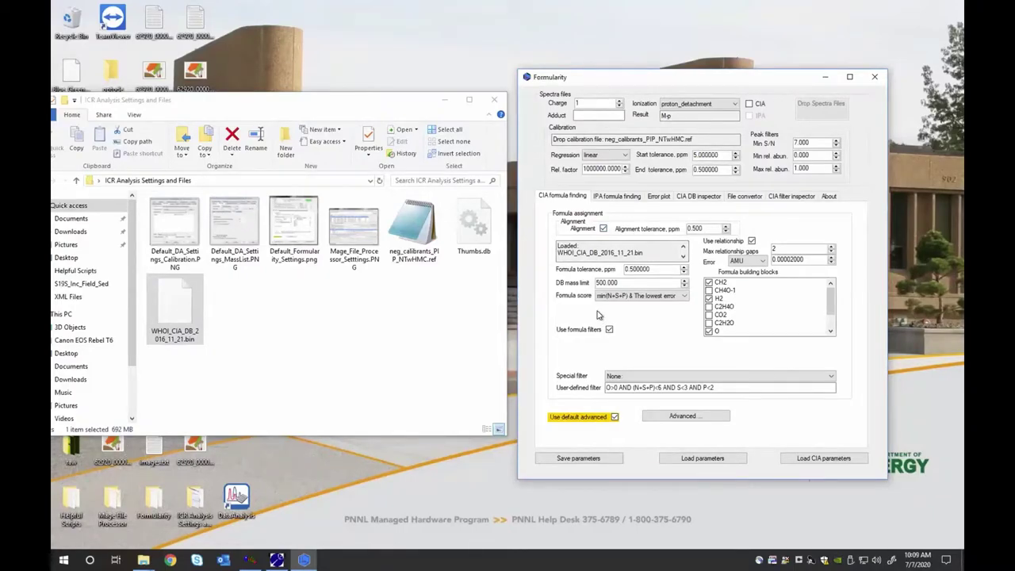
{"action": "left_click", "coordinate": [602, 248]}
{"action": "left_click_drag", "start_coordinate": [644, 252], "coordinate": [556, 252]}
{"action": "left_click", "coordinate": [599, 264]}
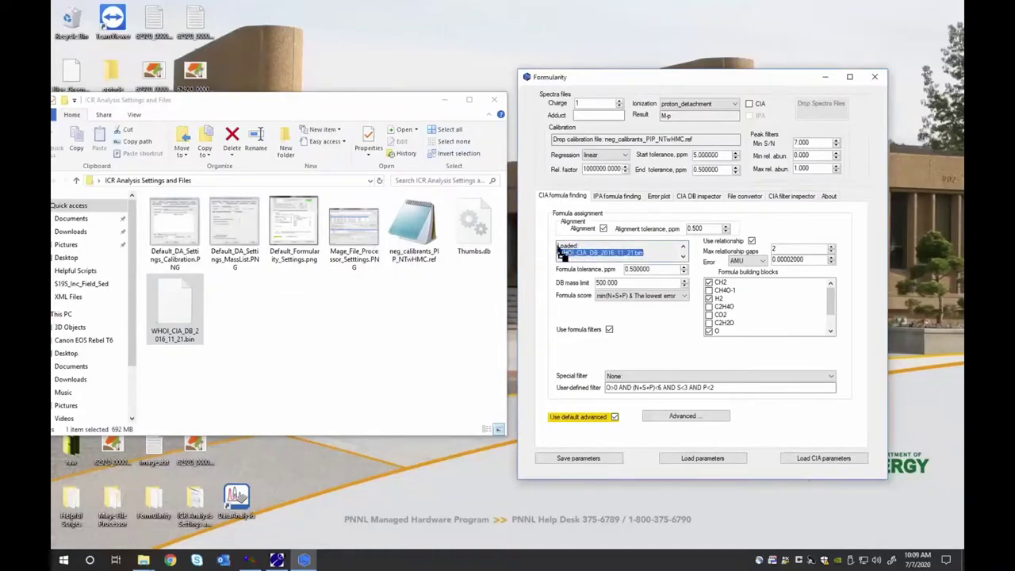
{"action": "left_click", "coordinate": [168, 321]}
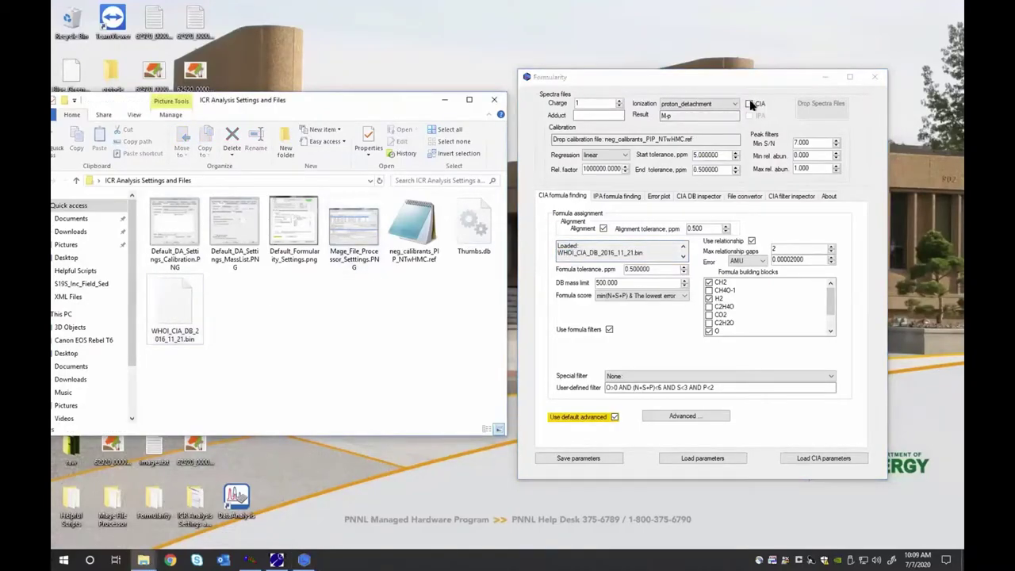
{"action": "left_click", "coordinate": [817, 109]}
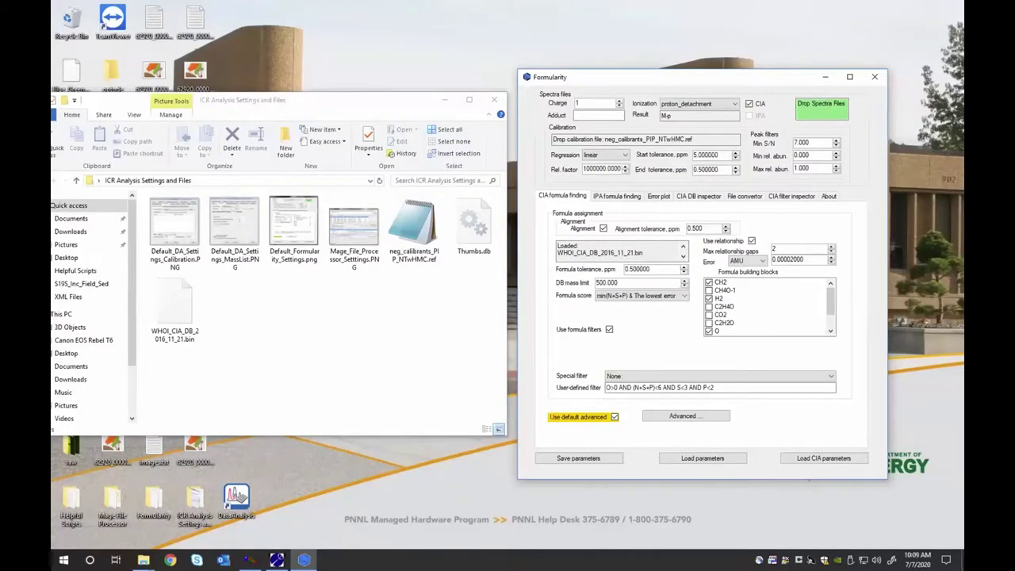
Open a new File Explorer window and move it to the left
{"action": "left_click", "coordinate": [237, 498]}
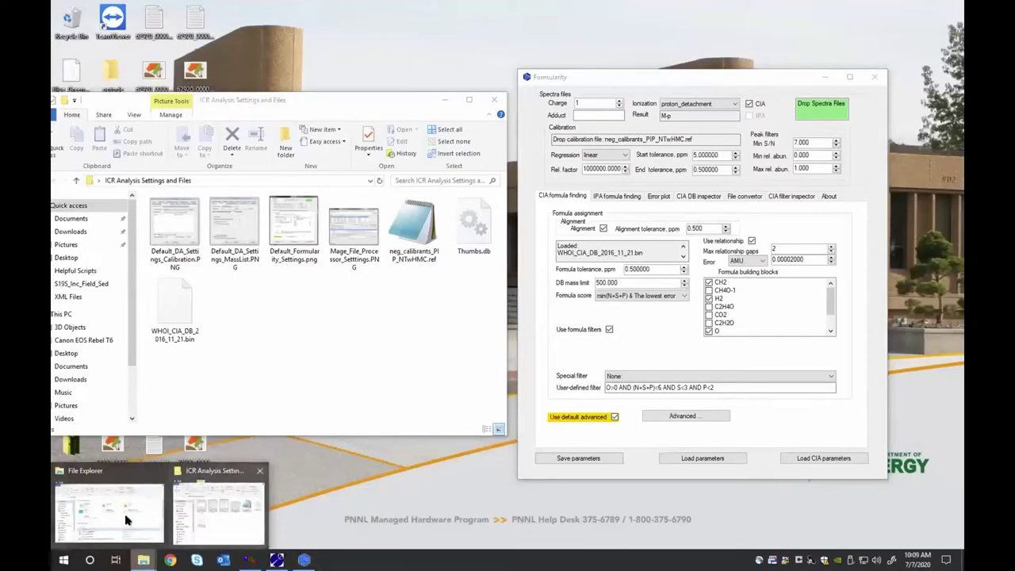
{"action": "right_click", "coordinate": [144, 560]}
{"action": "left_click", "coordinate": [114, 501]}
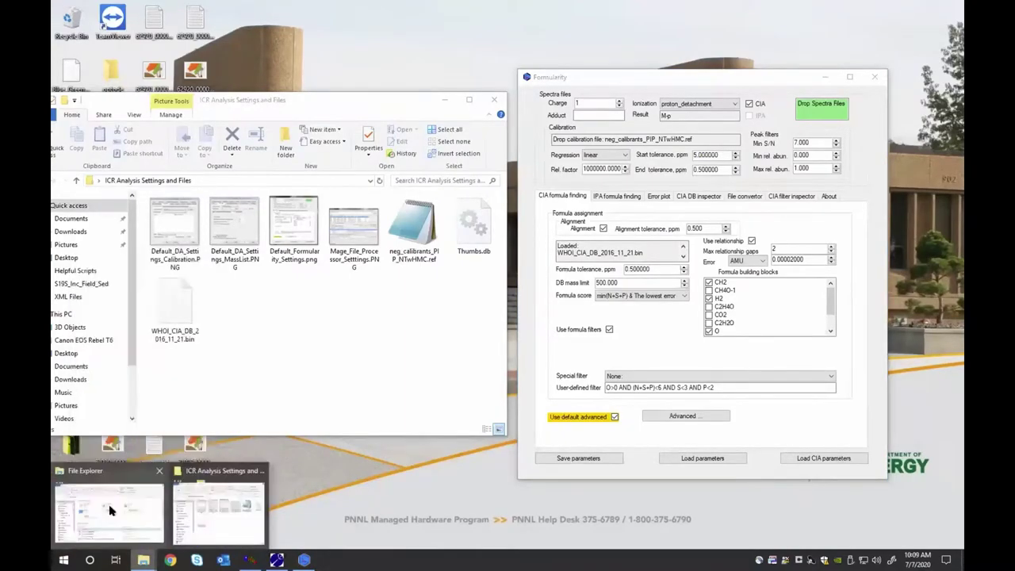
{"action": "left_click_drag", "start_coordinate": [267, 189], "coordinate": [209, 222]}
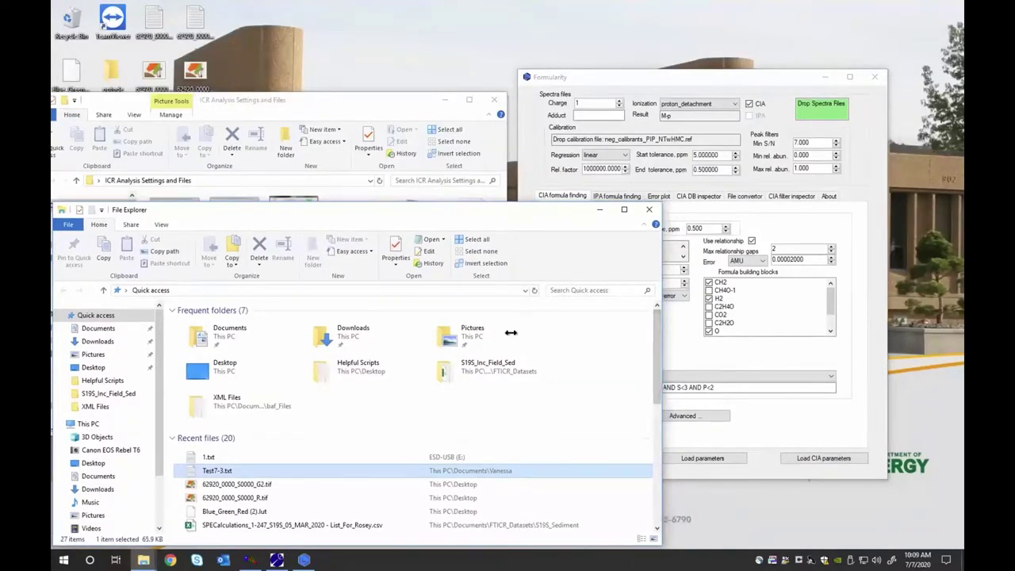
Review the IPA and CIA formula finding settings and toggle the CIA assignment option
{"action": "left_click_drag", "start_coordinate": [661, 346], "coordinate": [512, 334]}
{"action": "left_click", "coordinate": [618, 197]}
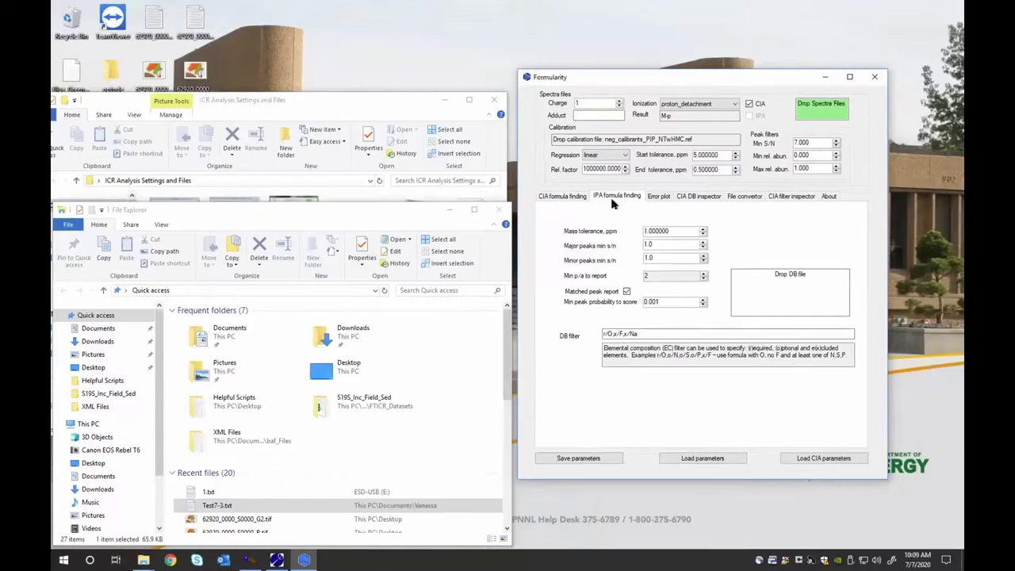
{"action": "left_click", "coordinate": [550, 203]}
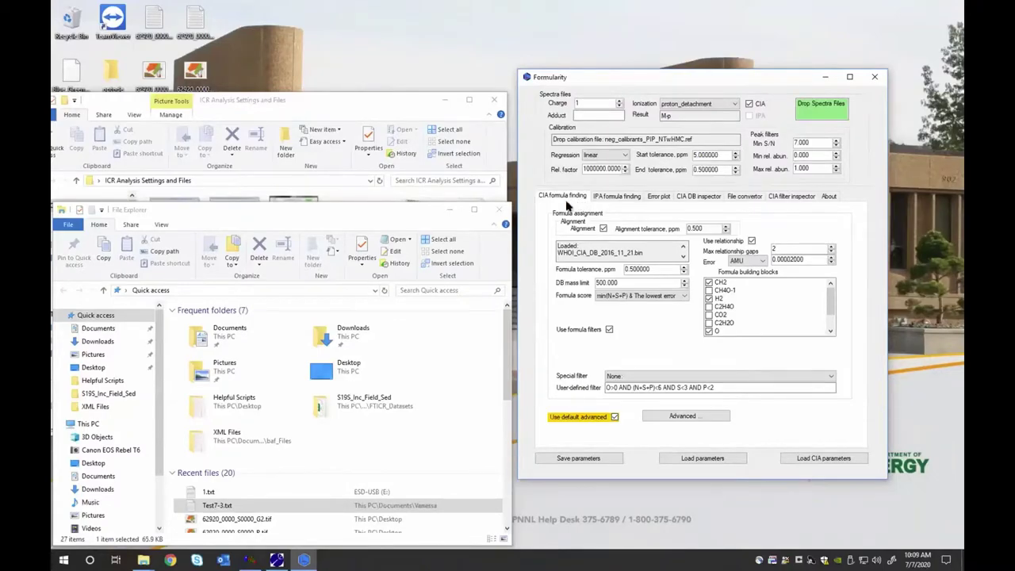
{"action": "left_click", "coordinate": [748, 104]}
Position and narrow the settings folder and Quick access windows side by side left of Formularity
{"action": "left_click_drag", "start_coordinate": [370, 97], "coordinate": [379, 26]}
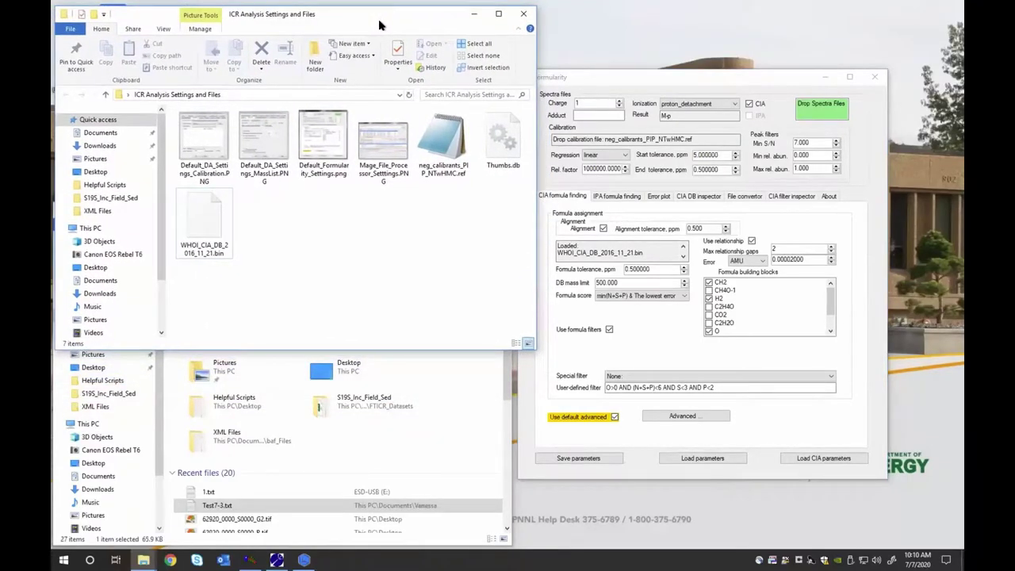
{"action": "left_click_drag", "start_coordinate": [536, 123], "coordinate": [511, 123]}
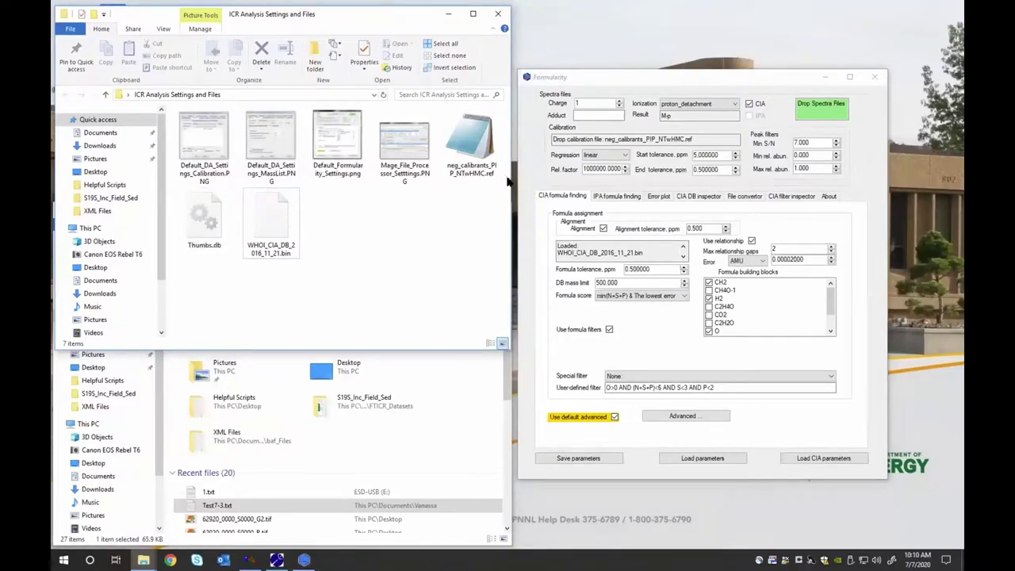
{"action": "left_click", "coordinate": [507, 383]}
{"action": "left_click_drag", "start_coordinate": [341, 215], "coordinate": [340, 215]}
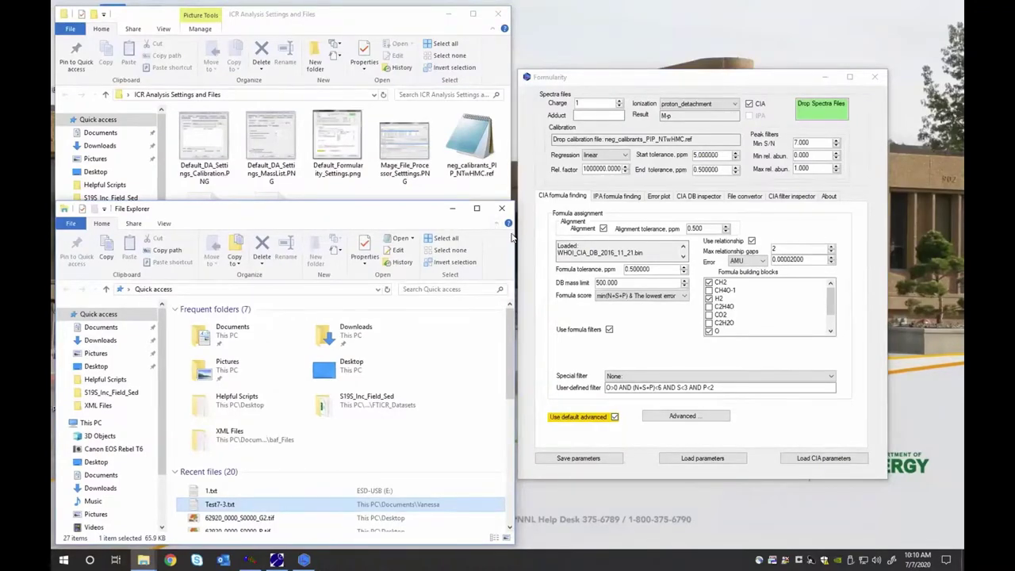
{"action": "left_click_drag", "start_coordinate": [511, 235], "coordinate": [505, 233]}
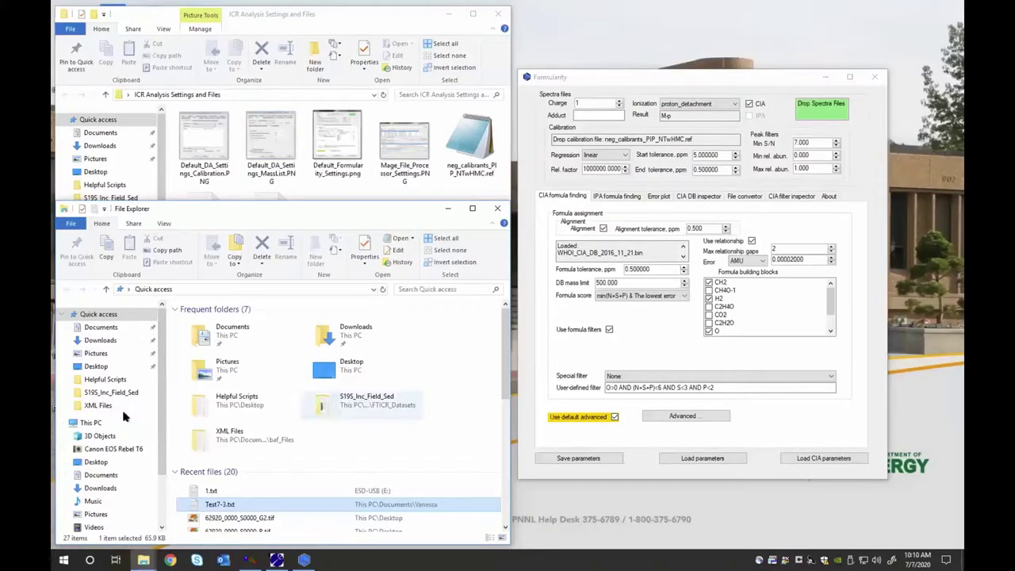
Open XML Files in the second Explorer window, then bring the ICR Analysis Settings and Files window forward
{"action": "left_click", "coordinate": [96, 406]}
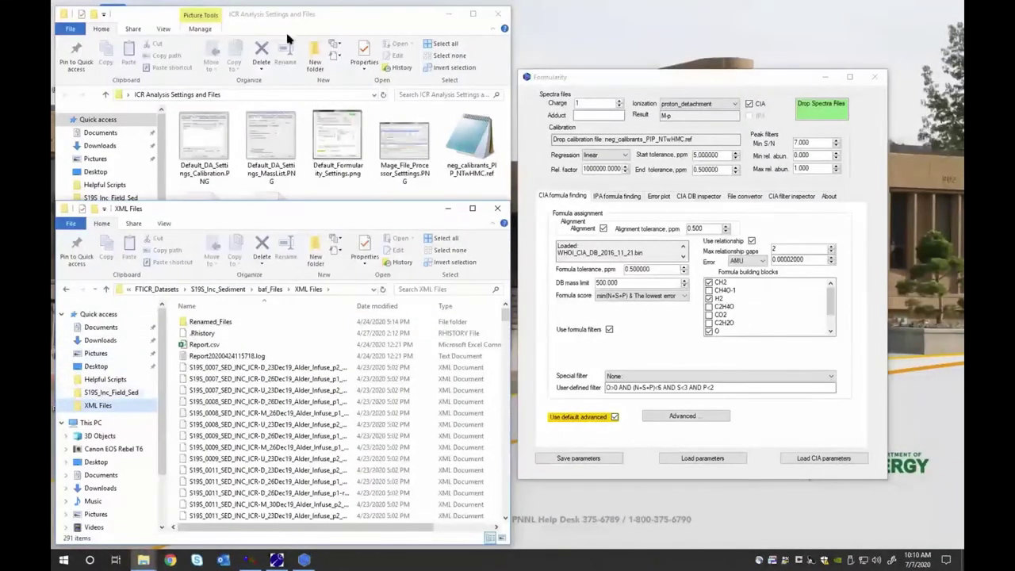
{"action": "left_click", "coordinate": [392, 20]}
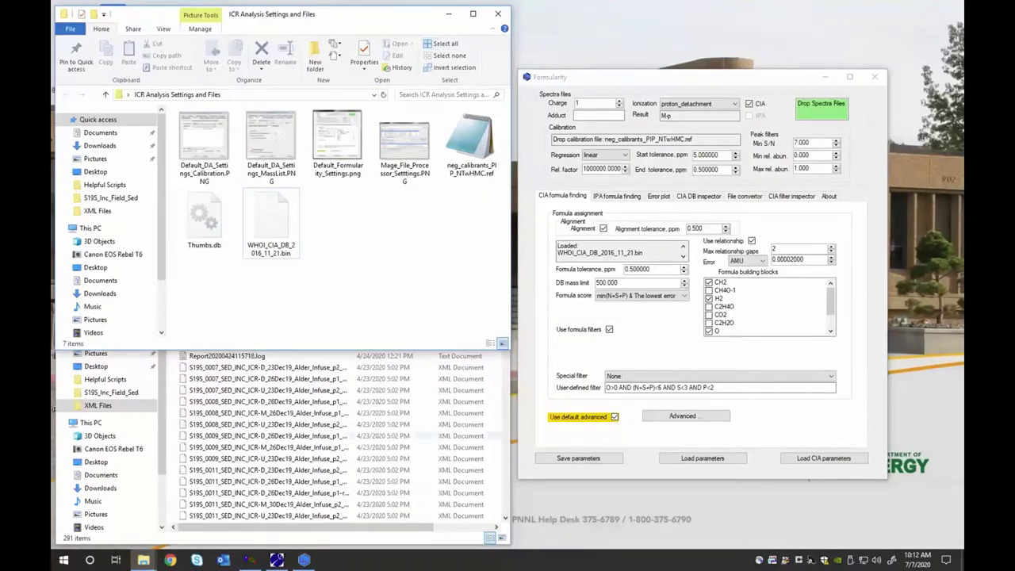
Navigate from FTICR_Datasets into the Kbase Report folder of .xml spectra
{"action": "left_click", "coordinate": [429, 544]}
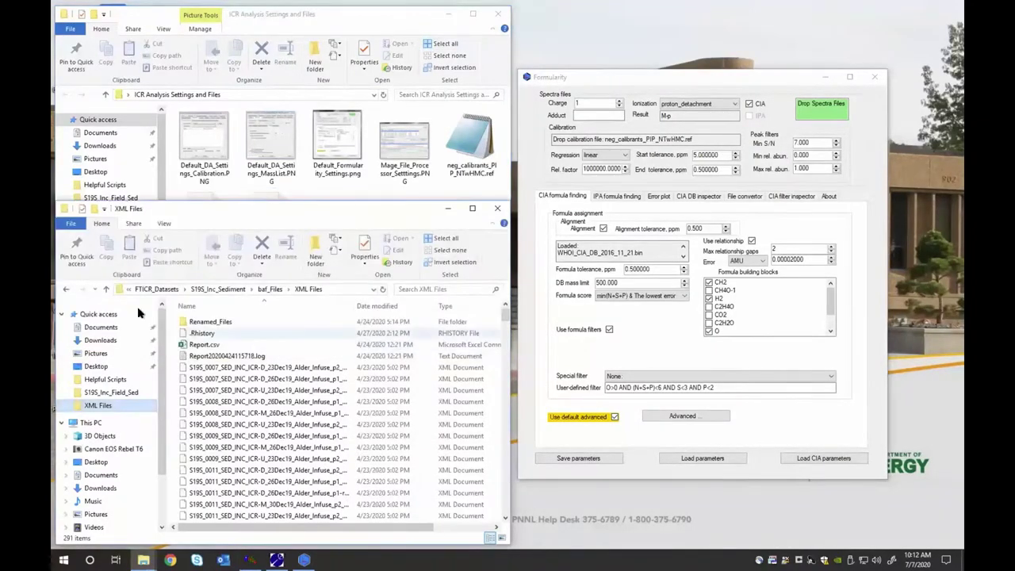
{"action": "left_click", "coordinate": [159, 290]}
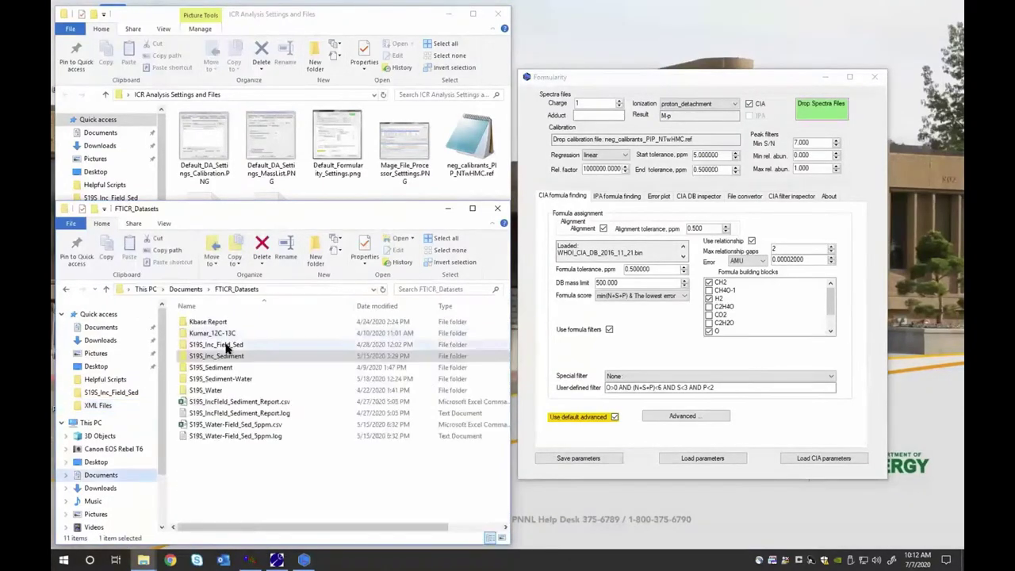
{"action": "double_click", "coordinate": [208, 321]}
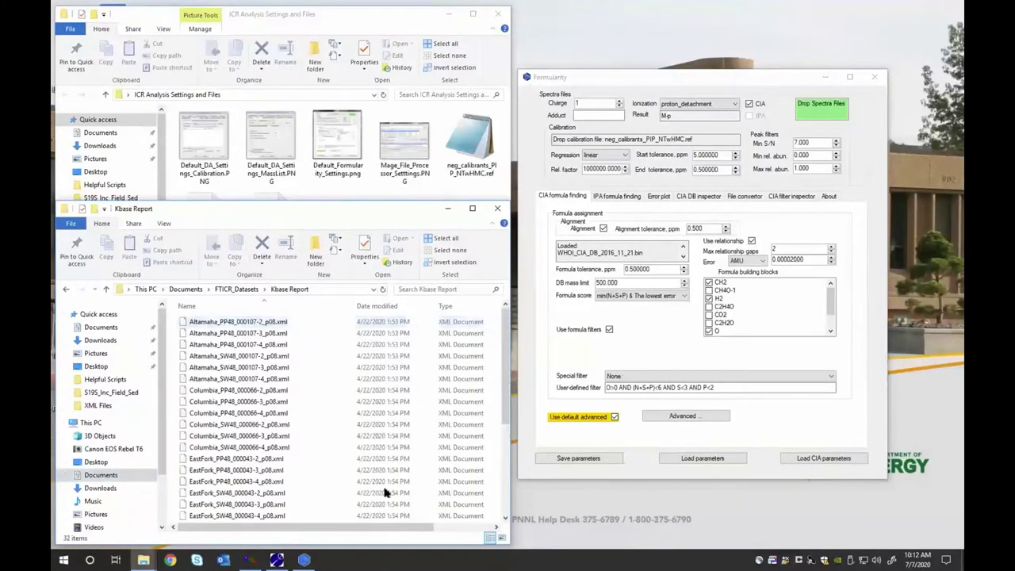
{"action": "scroll", "coordinate": [385, 488], "scroll_direction": "down", "scroll_amount": 5}
{"action": "left_click", "coordinate": [274, 493]}
{"action": "scroll", "coordinate": [274, 392], "scroll_direction": "up", "scroll_amount": 5}
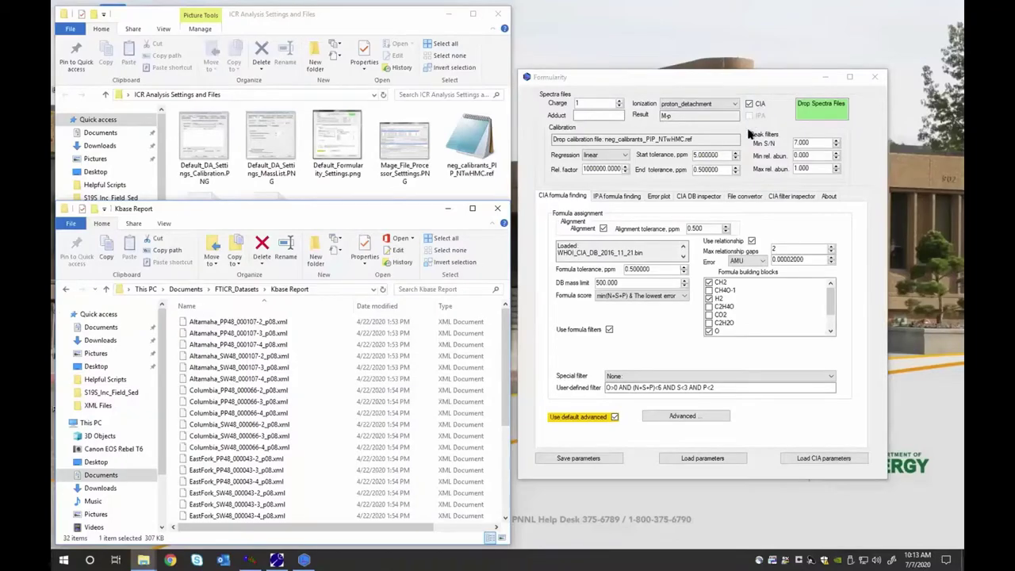
Select the six Altamaha spectra and drop them onto Formularity's Drop Spectra Files box
{"action": "left_click", "coordinate": [227, 321]}
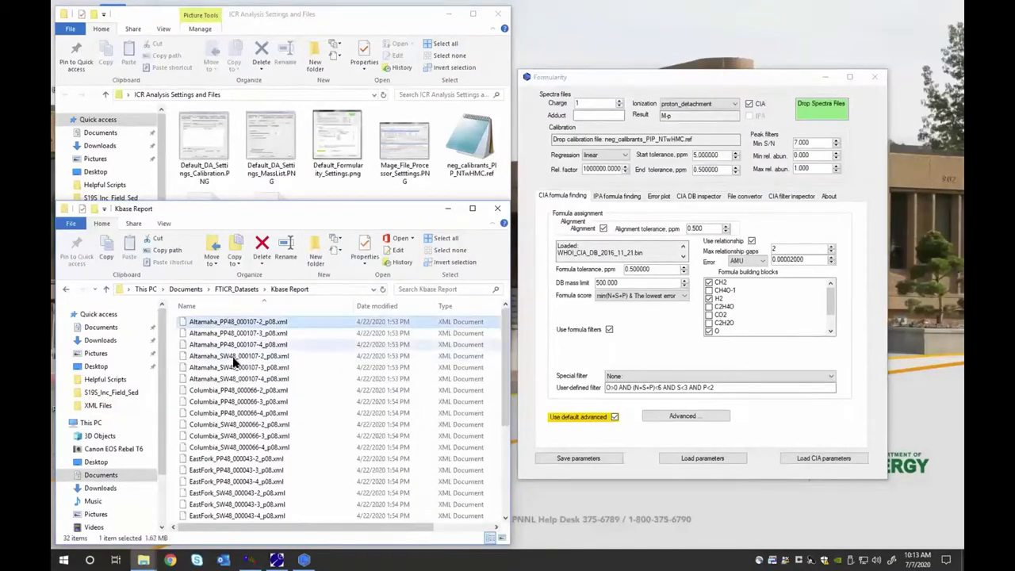
{"action": "left_click", "coordinate": [235, 377], "text": "shift"}
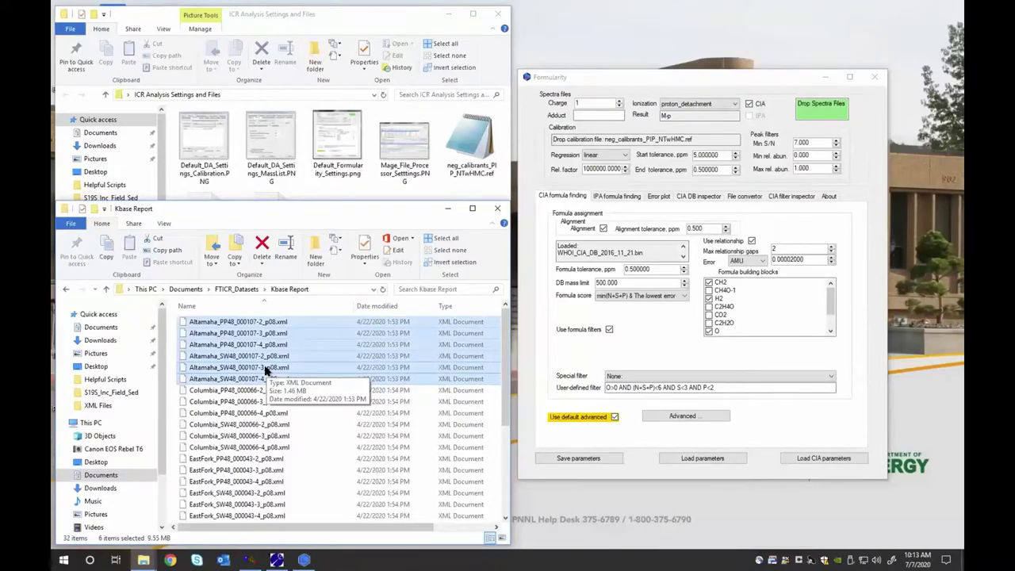
{"action": "left_click_drag", "start_coordinate": [249, 349], "coordinate": [815, 117]}
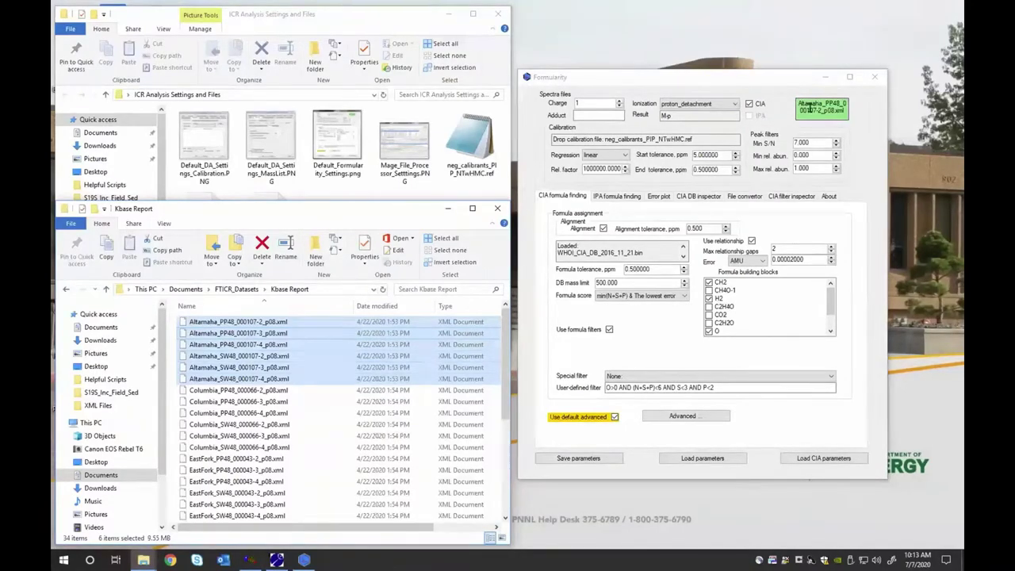
{"action": "left_click_drag", "start_coordinate": [840, 111], "coordinate": [813, 106]}
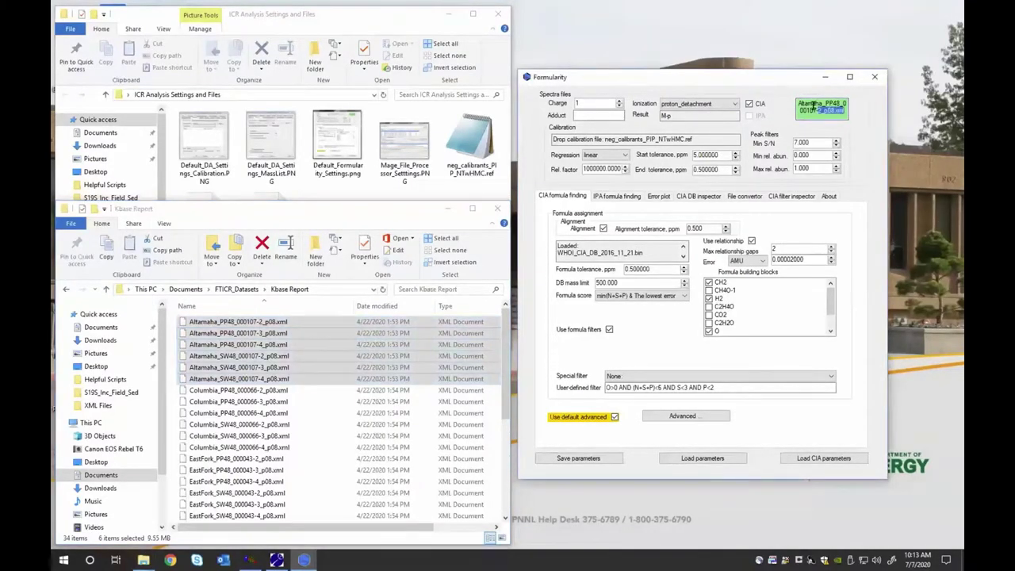
{"action": "left_click", "coordinate": [824, 100]}
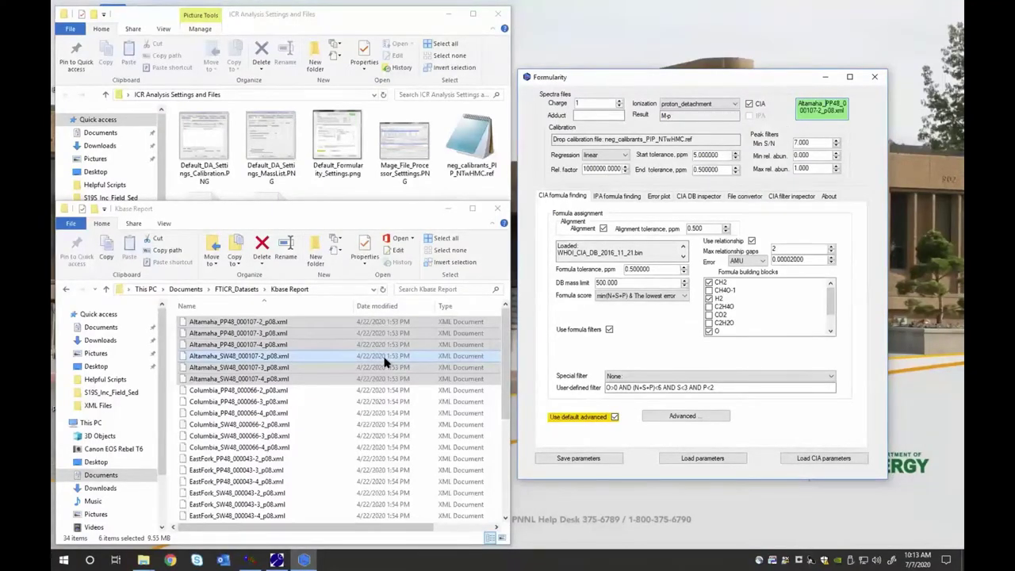
Locate the new Report.csv (1.11 MB) and Report20200707101323.log at the bottom of Kbase Report
{"action": "left_click", "coordinate": [504, 333]}
{"action": "scroll", "coordinate": [357, 444], "scroll_direction": "down", "scroll_amount": 6}
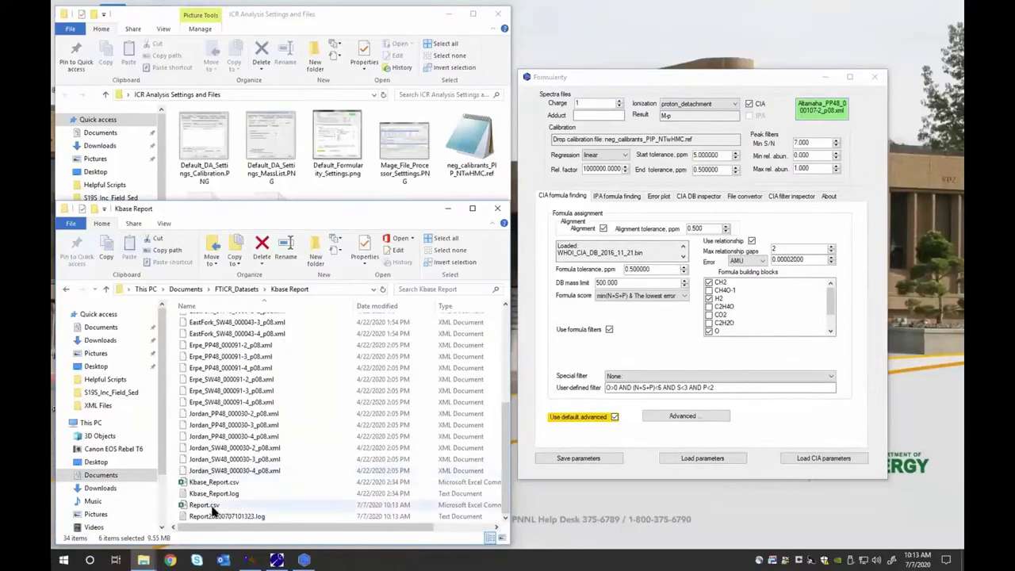
{"action": "left_click", "coordinate": [217, 508]}
{"action": "left_click", "coordinate": [200, 520]}
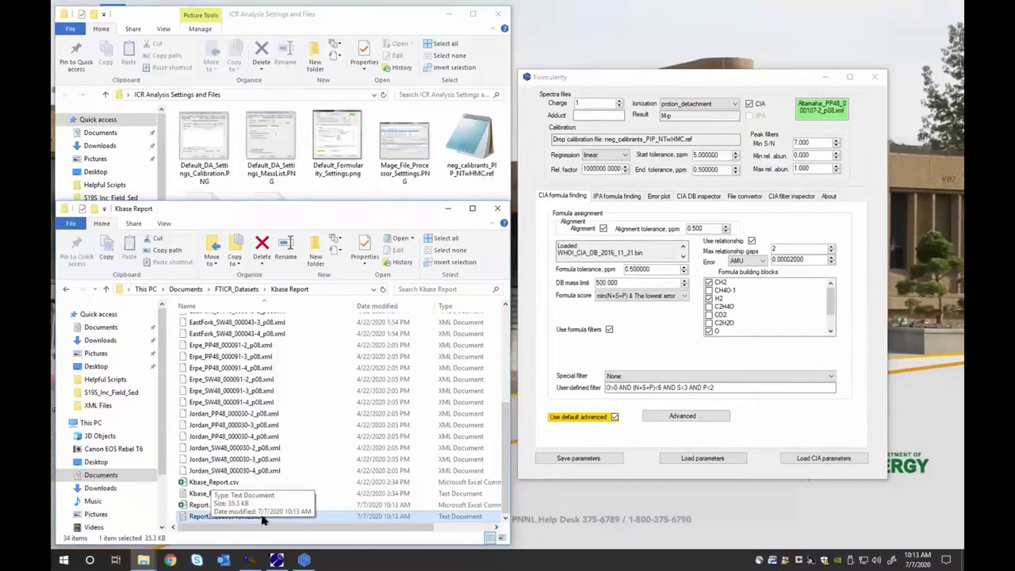
{"action": "left_click", "coordinate": [199, 506]}
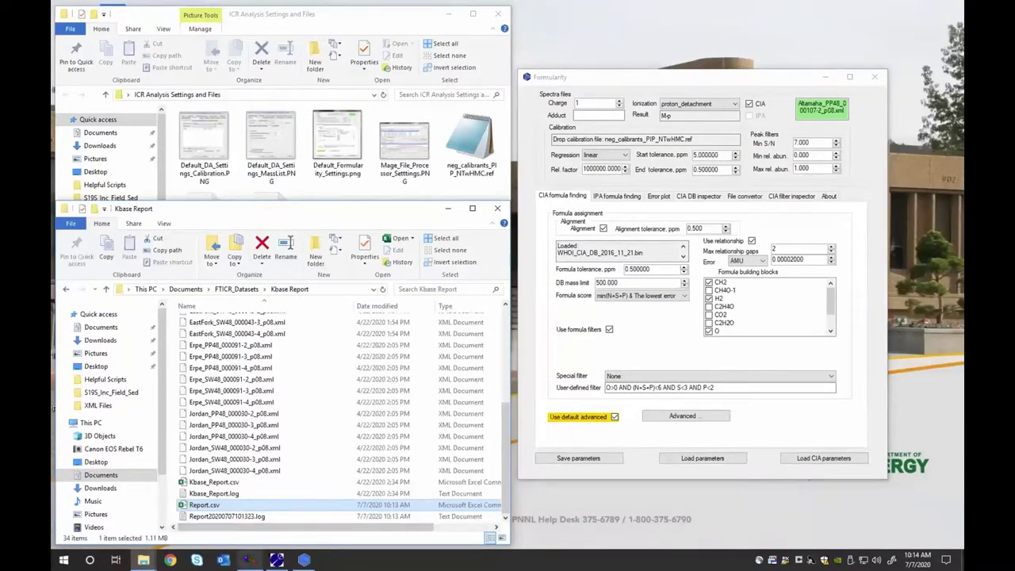
{"action": "mouse_move", "coordinate": [250, 560]}
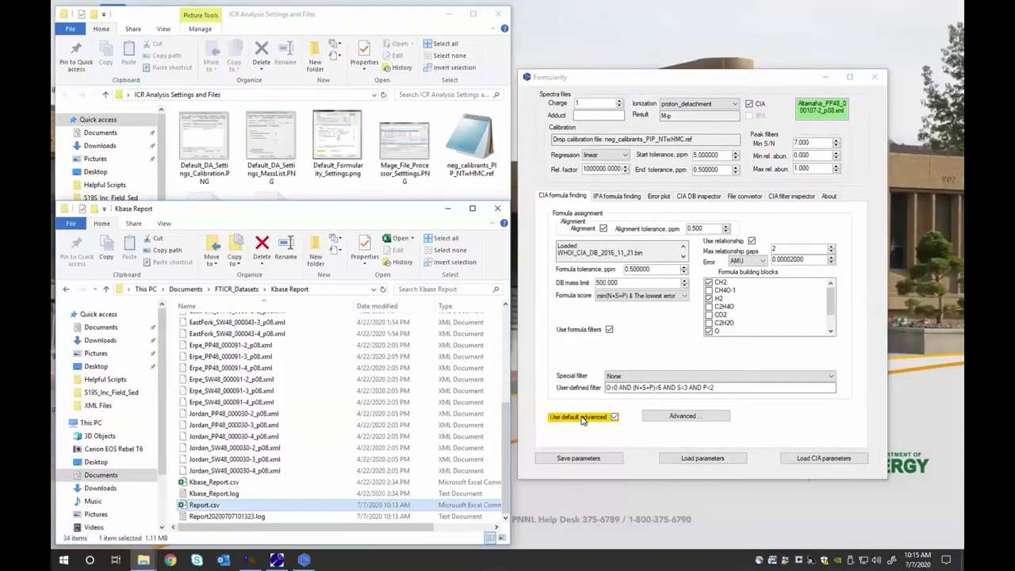
{"action": "key", "text": "ctrl+Left"}
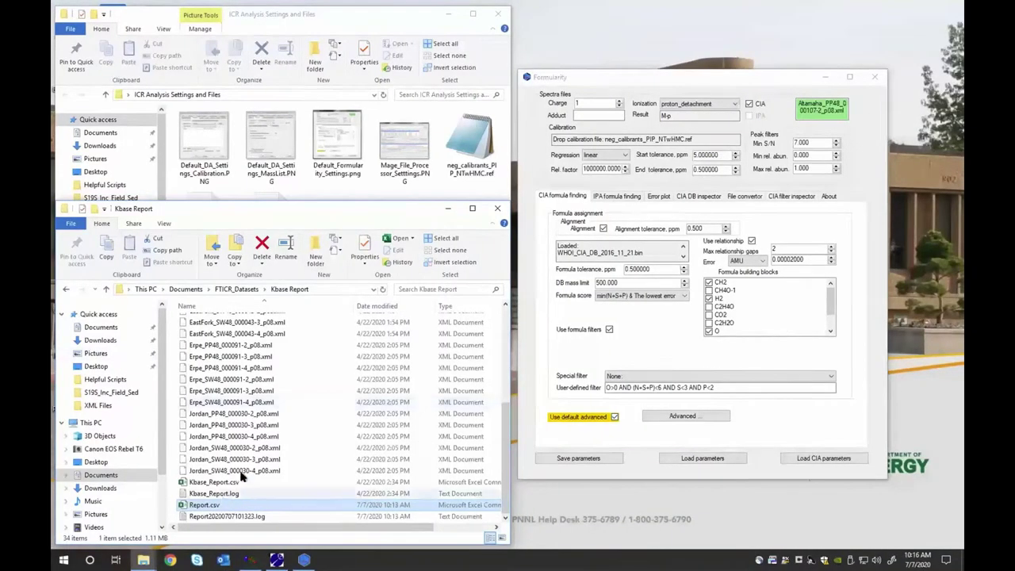
Drop all 30 XML spectra from Kbase Report onto Formularity's Drop Spectra Files box
{"action": "left_click", "coordinate": [240, 472]}
{"action": "scroll", "coordinate": [220, 413], "scroll_direction": "up", "scroll_amount": 5}
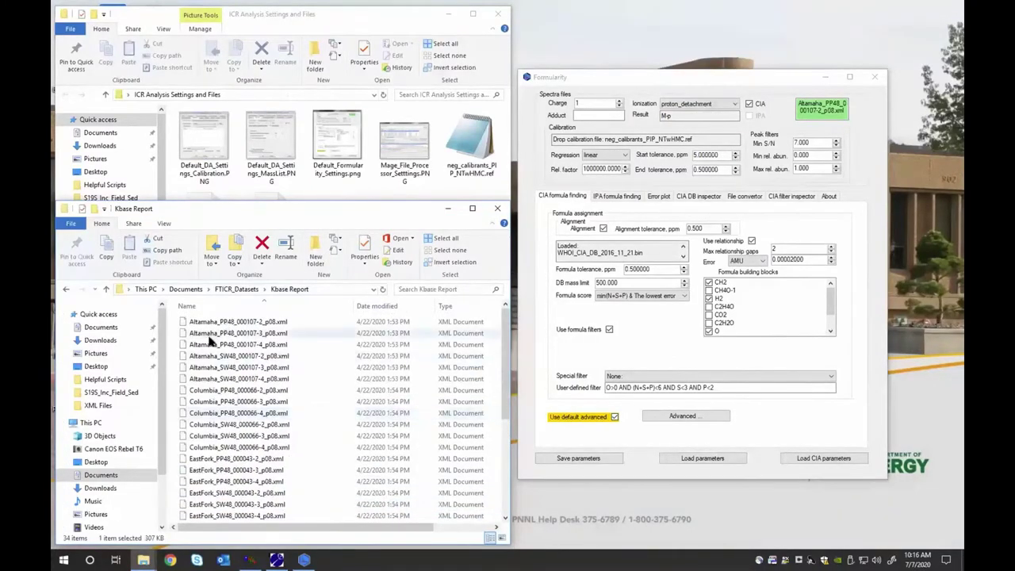
{"action": "key", "text": "ctrl+a"}
{"action": "left_click_drag", "start_coordinate": [462, 280], "coordinate": [822, 108]}
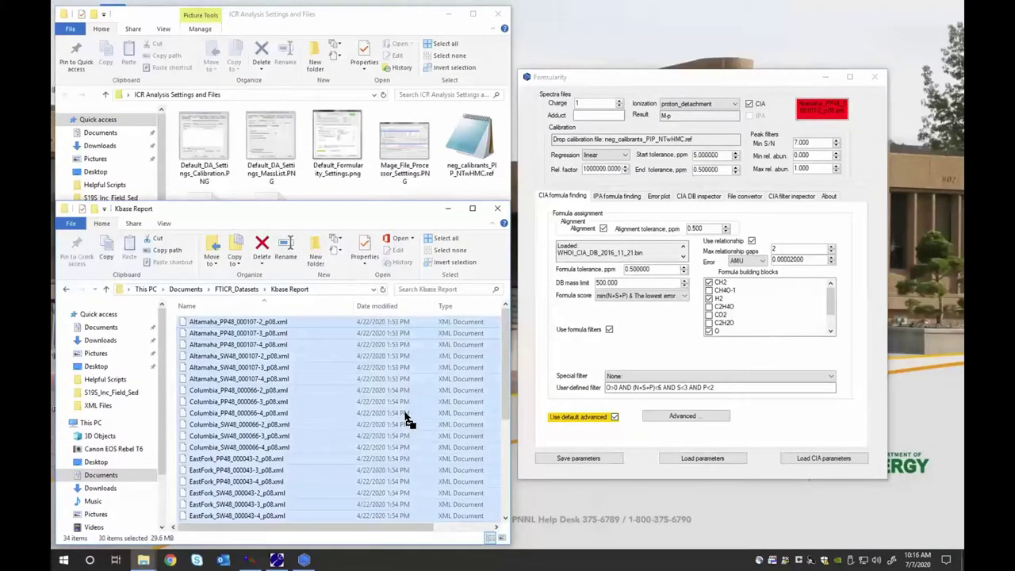
Select the newly created Report20200707101643.log in the Kbase Report folder
{"action": "key", "text": "ctrl+Left"}
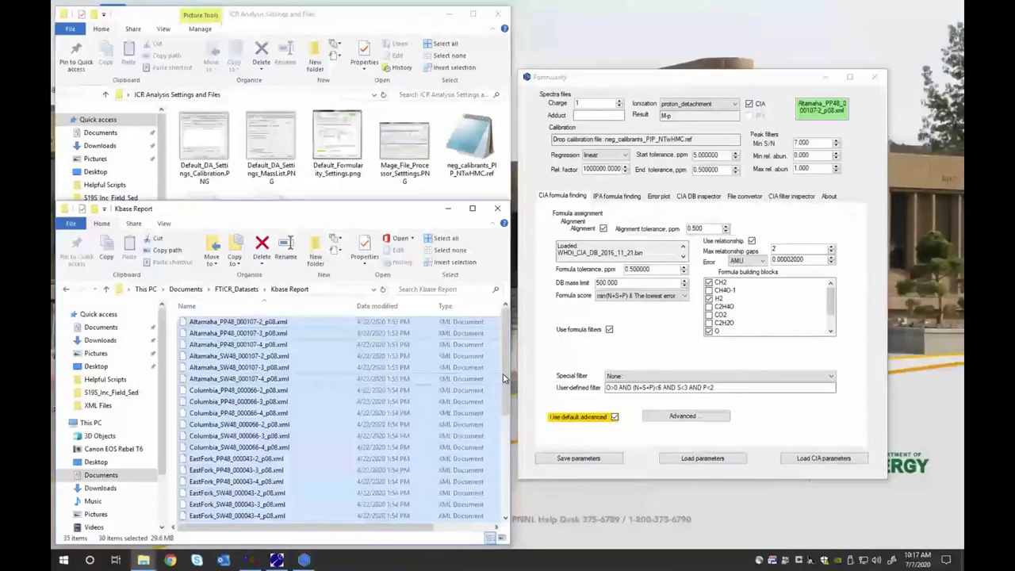
{"action": "scroll", "coordinate": [615, 374], "scroll_direction": "down", "scroll_amount": 6}
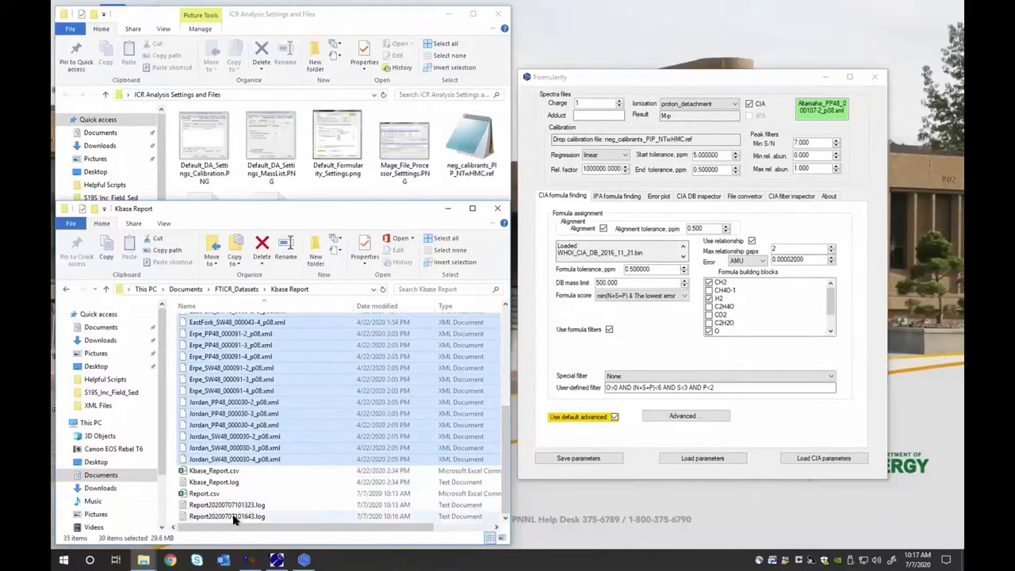
{"action": "left_click", "coordinate": [235, 517]}
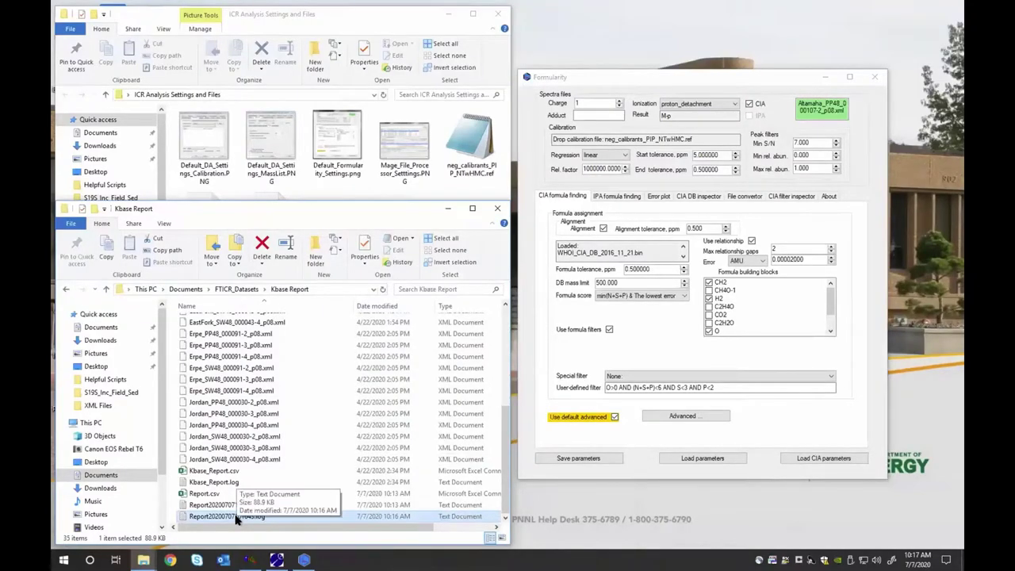
Open Report20200707101643.log in Notepad and dismiss the stray feedback window
{"action": "double_click", "coordinate": [234, 517]}
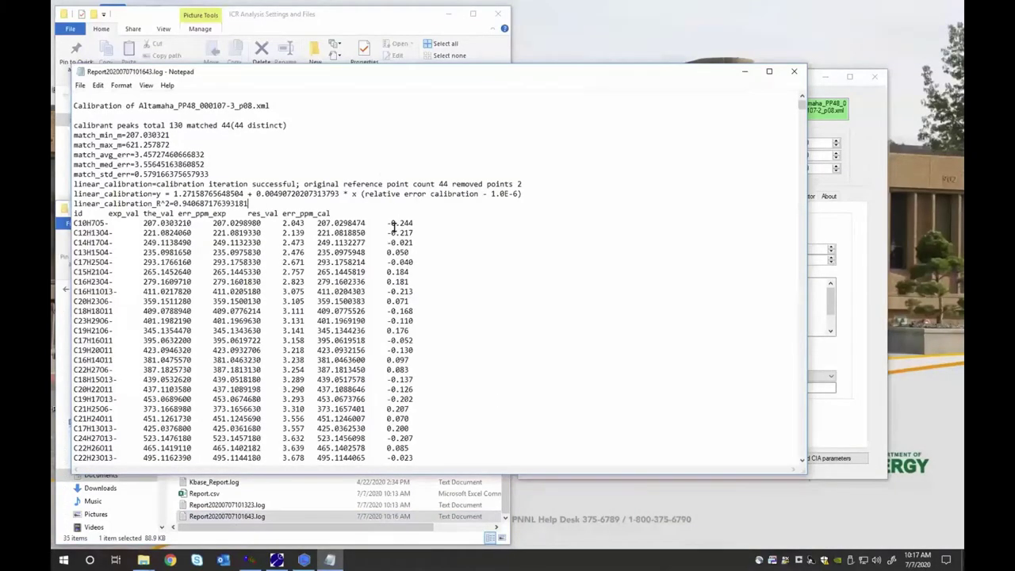
{"action": "left_click", "coordinate": [291, 174]}
{"action": "key", "text": "super+f"}
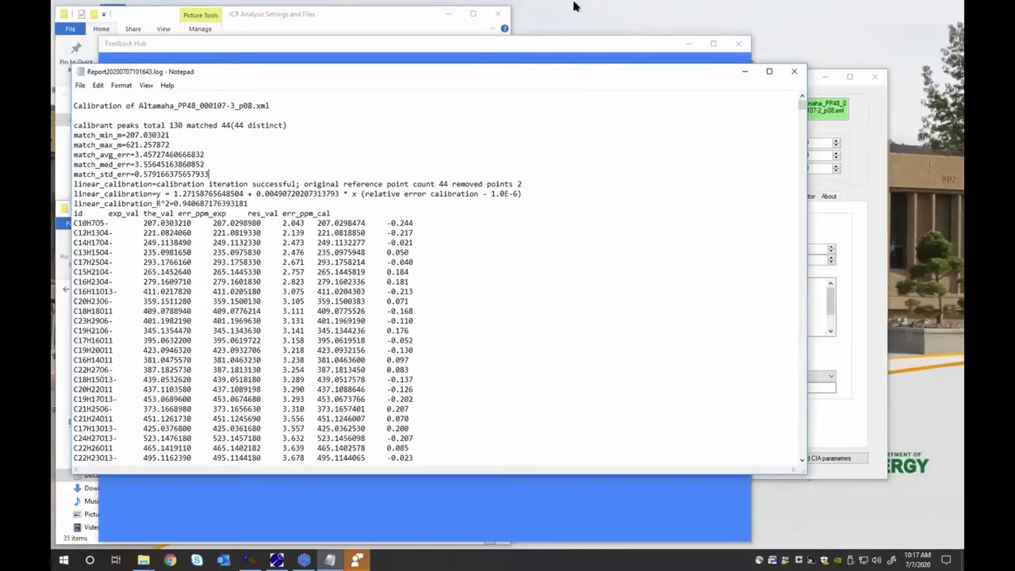
{"action": "left_click", "coordinate": [743, 40]}
{"action": "left_click", "coordinate": [743, 39]}
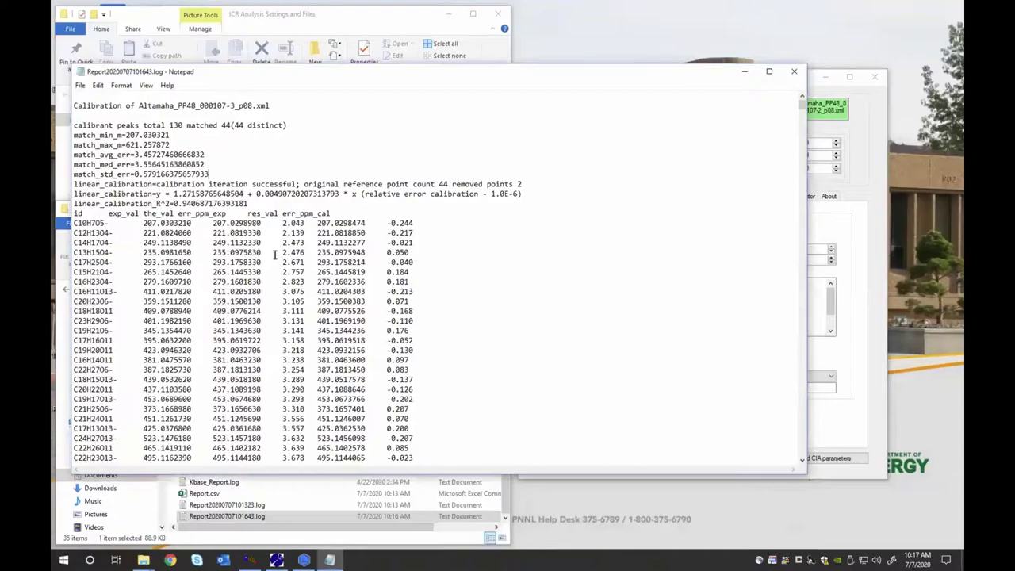
Search the log for the calibration entry with only 1 distinct calibrant match
{"action": "key", "text": "ctrl+f"}
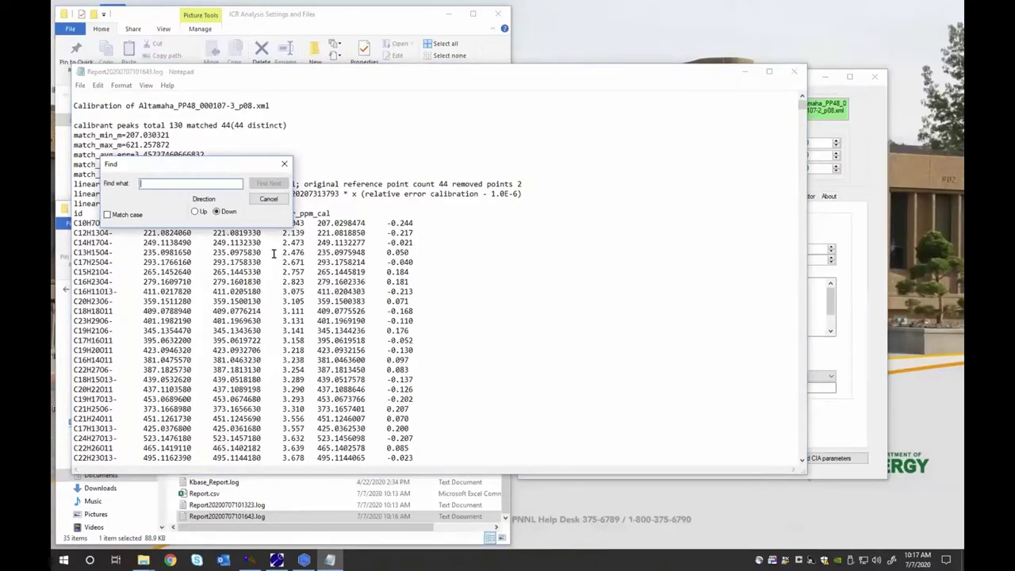
{"action": "type", "text": "(0 di"}
{"action": "key", "text": "Return"}
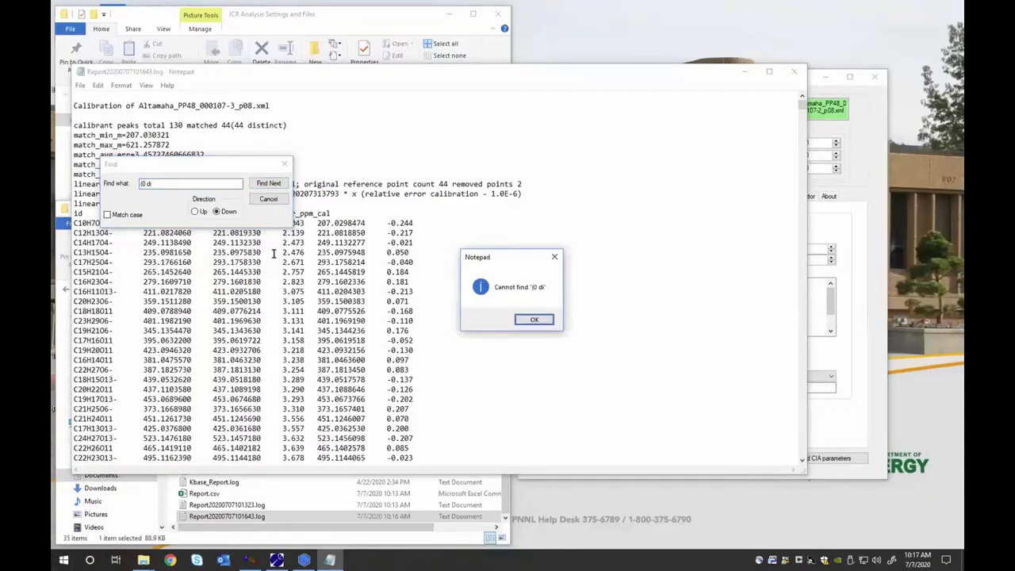
{"action": "key", "text": "Return"}
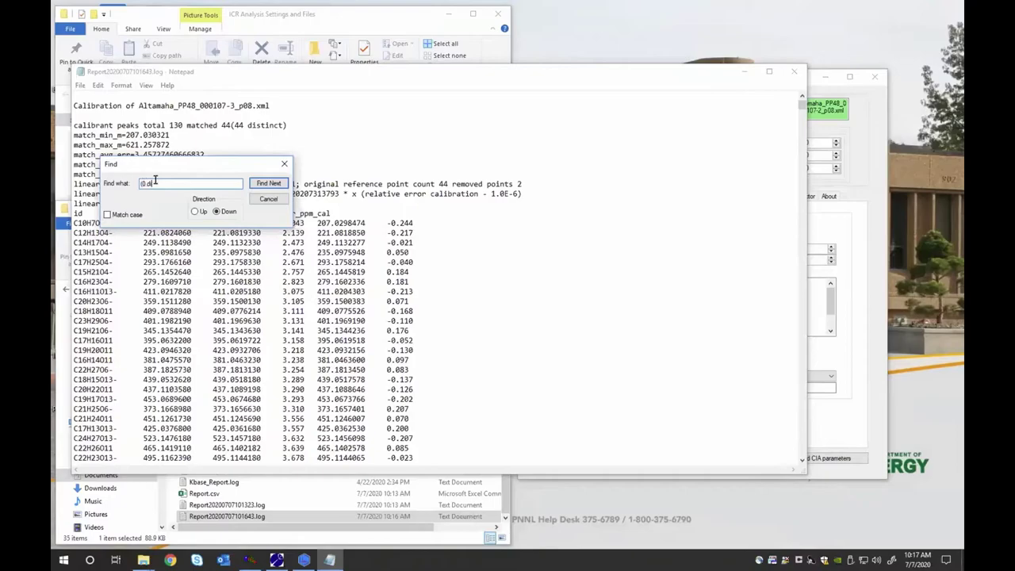
{"action": "key", "text": "BackSpace"}
{"action": "key", "text": "BackSpace"}
{"action": "key", "text": "BackSpace"}
{"action": "key", "text": "BackSpace"}
{"action": "type", "text": "1di"}
{"action": "key", "text": "Return"}
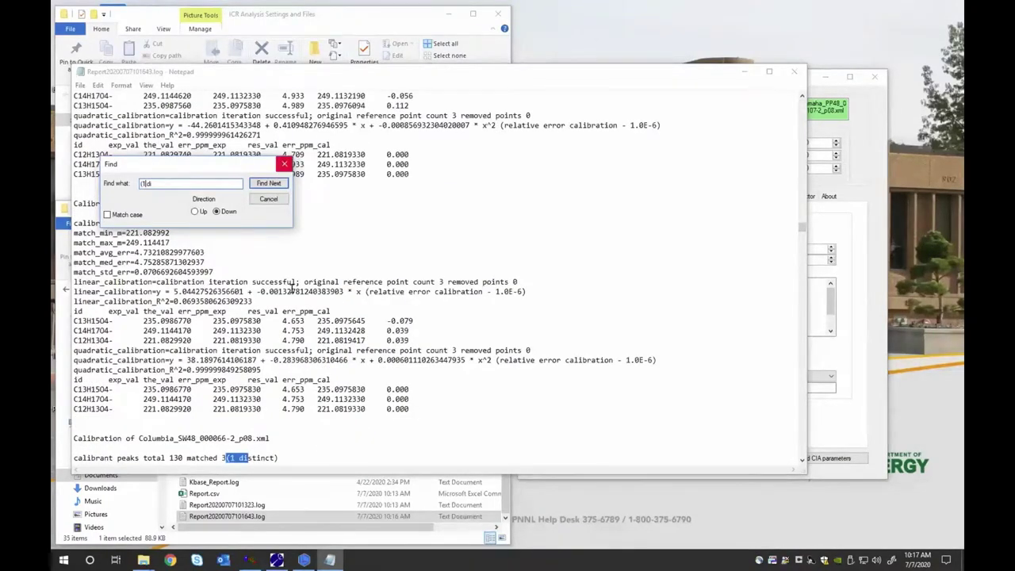
{"action": "left_click", "coordinate": [282, 165]}
{"action": "scroll", "coordinate": [288, 286], "scroll_direction": "down", "scroll_amount": 6}
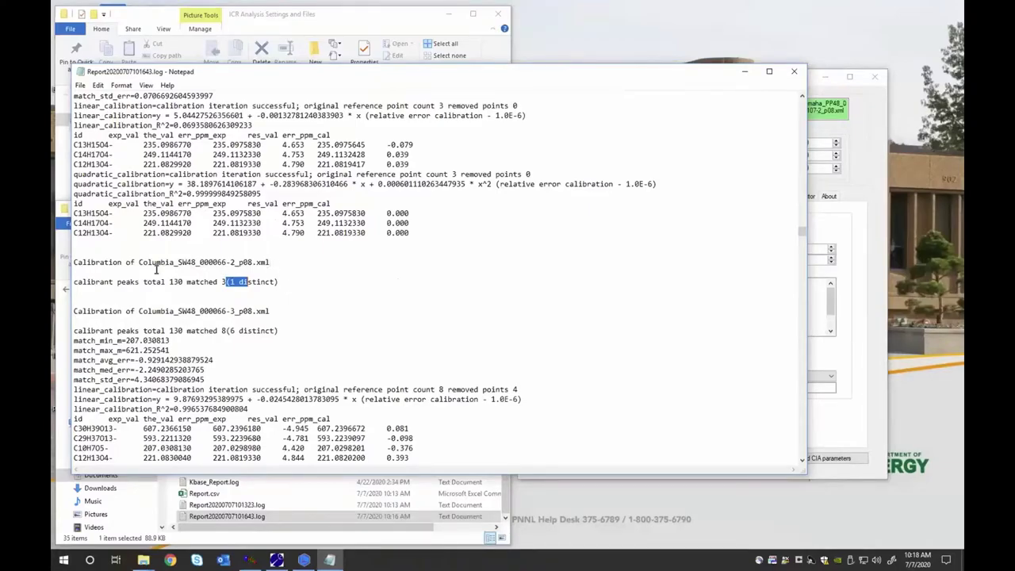
Highlight the Columbia_SW48_000066-2_p08.xml calibration lines and its file name
{"action": "left_click_drag", "start_coordinate": [277, 282], "coordinate": [67, 262]}
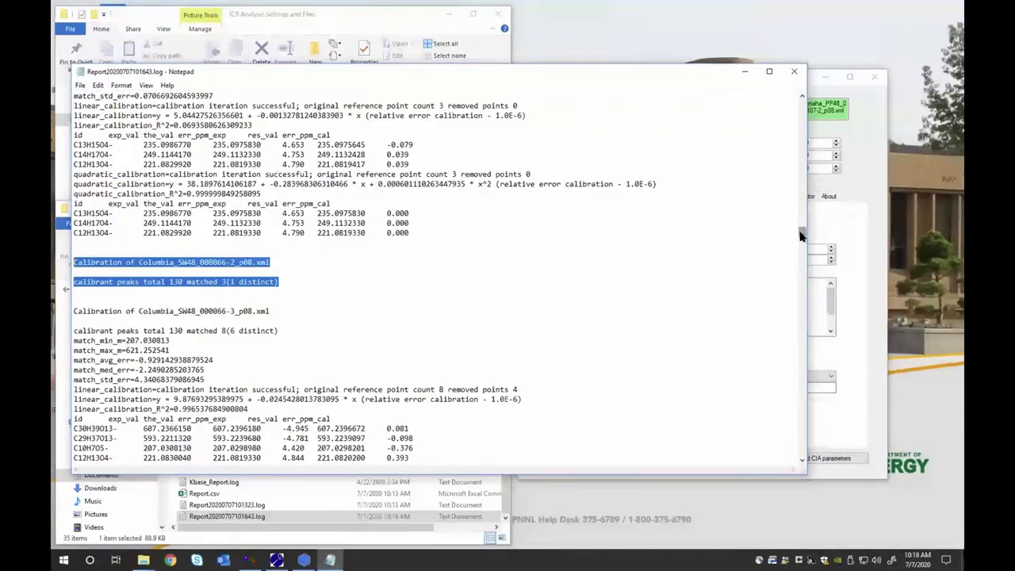
{"action": "left_click", "coordinate": [800, 275]}
{"action": "left_click_drag", "start_coordinate": [799, 275], "coordinate": [788, 231]}
{"action": "left_click_drag", "start_coordinate": [74, 325], "coordinate": [279, 346]}
{"action": "scroll", "coordinate": [220, 265], "scroll_direction": "down", "scroll_amount": 3}
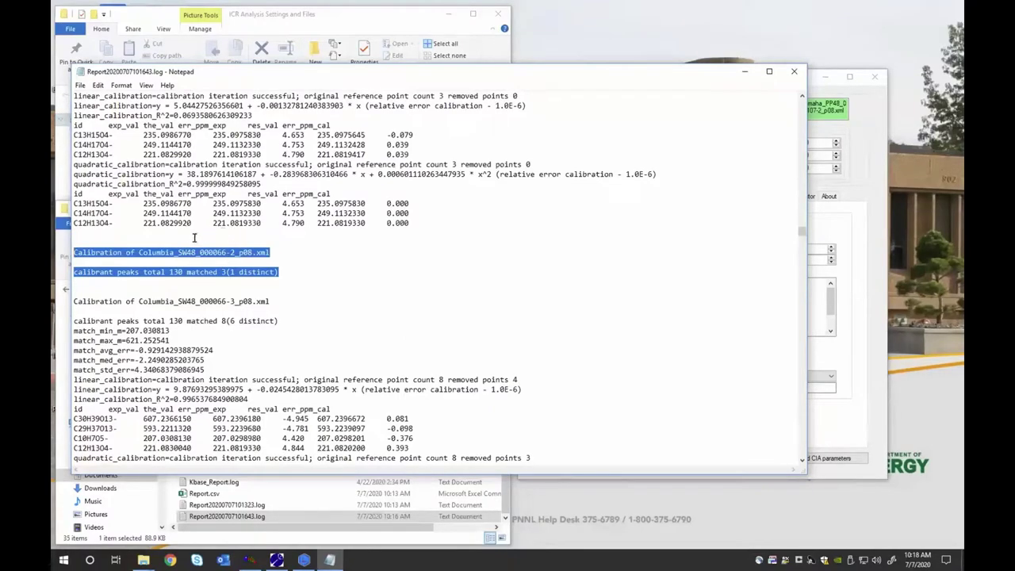
{"action": "left_click", "coordinate": [271, 262]}
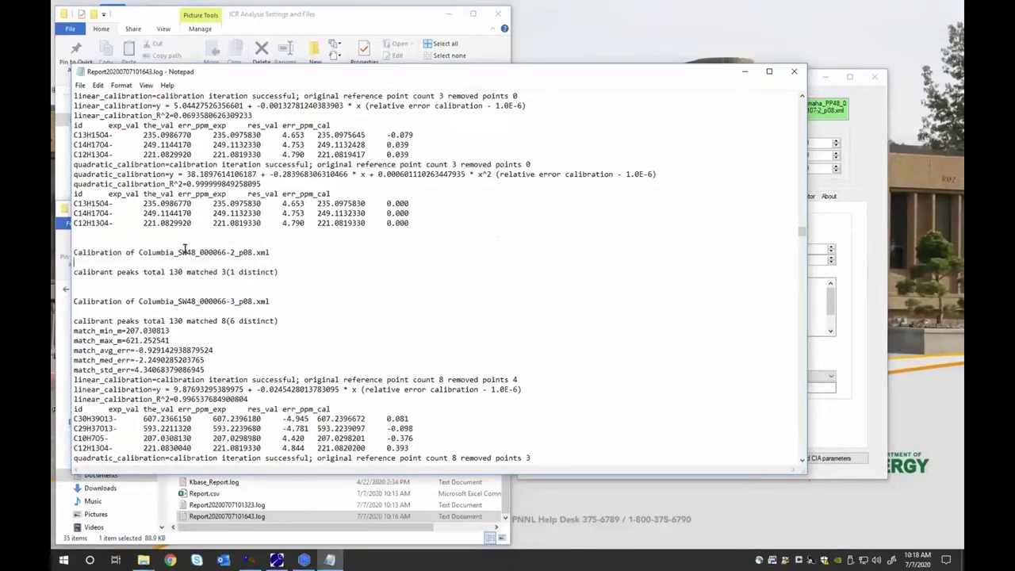
{"action": "left_click_drag", "start_coordinate": [139, 252], "coordinate": [252, 253]}
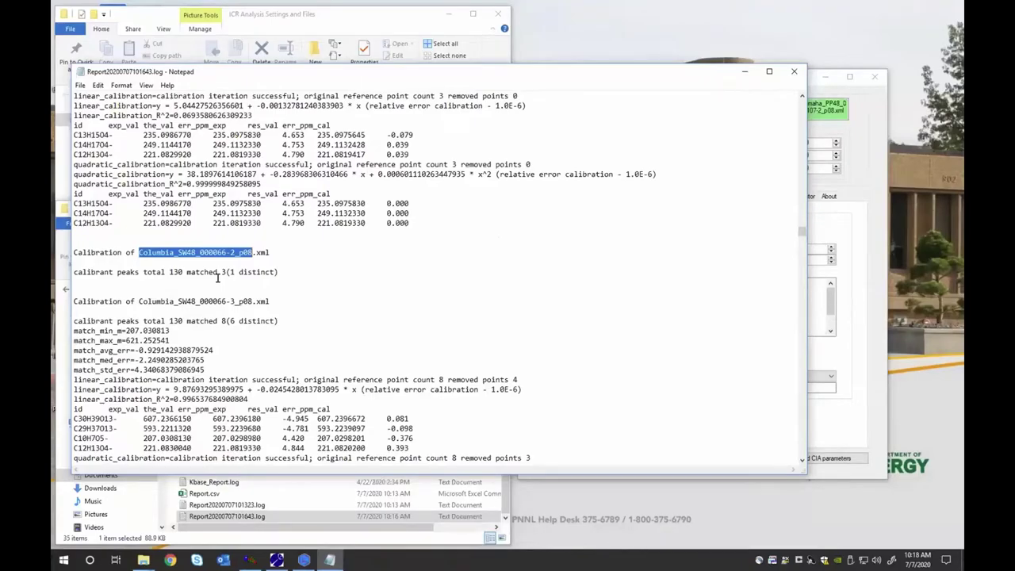
Close the log and reopen the newest Report .log from Kbase Report in Notepad
{"action": "left_click", "coordinate": [794, 73]}
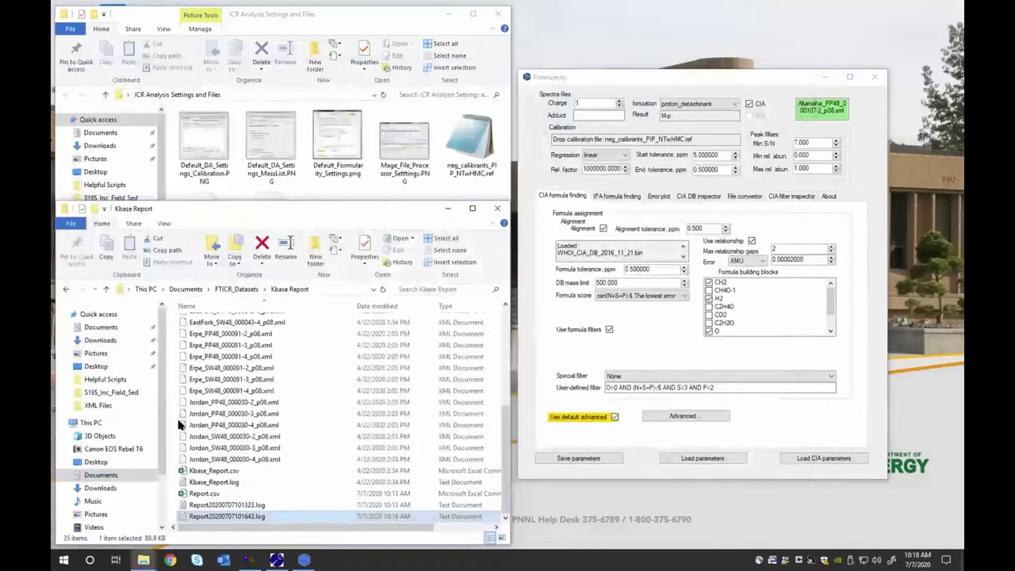
{"action": "scroll", "coordinate": [255, 412], "scroll_direction": "up", "scroll_amount": 4}
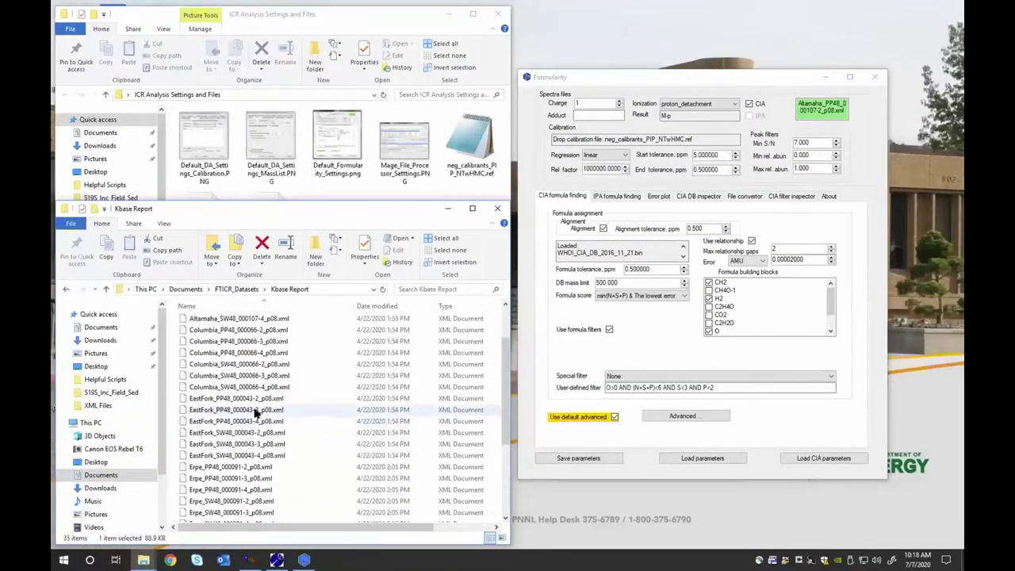
{"action": "scroll", "coordinate": [230, 517], "scroll_direction": "down", "scroll_amount": 4}
{"action": "left_click", "coordinate": [228, 516]}
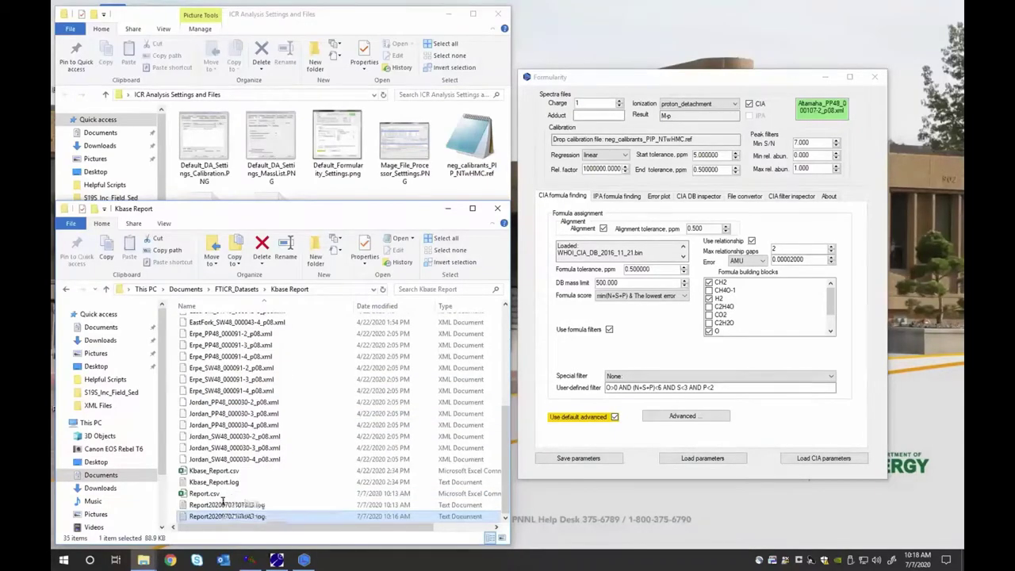
{"action": "key", "text": "Return"}
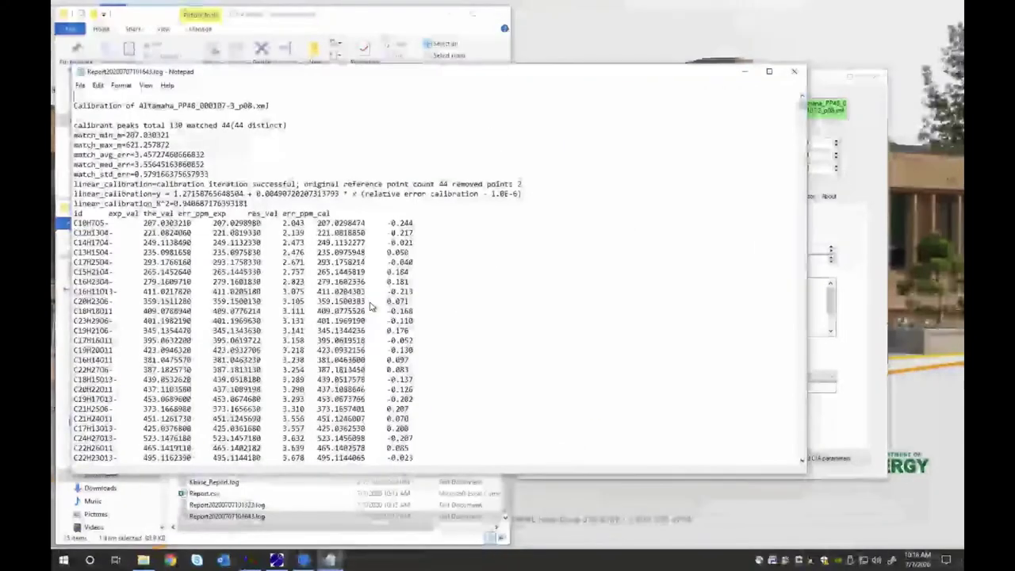
{"action": "key", "text": "super"}
{"action": "key", "text": "Escape"}
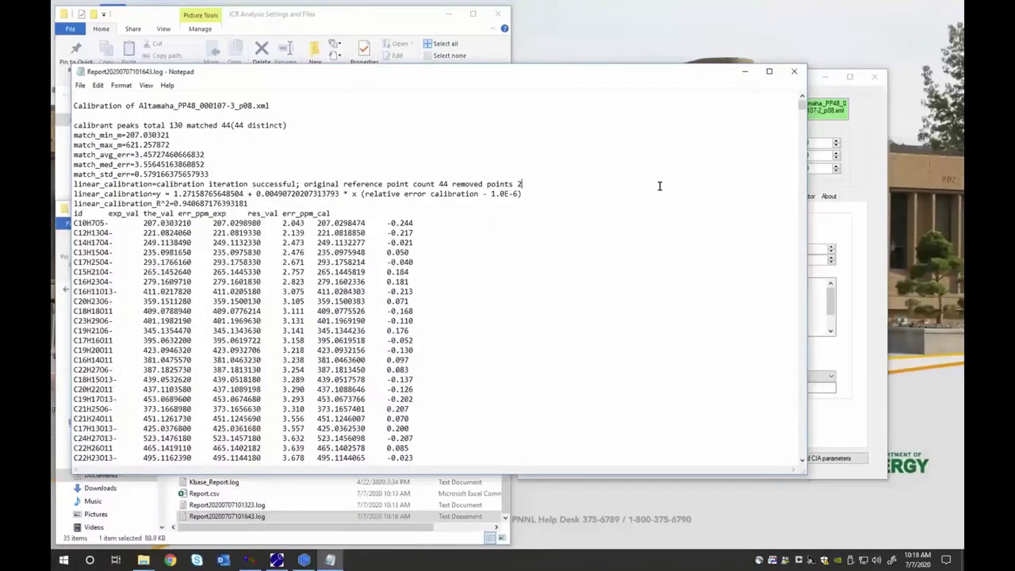
Find the '1 dis' entry and select the Columbia_SW48_000066-2 file name
{"action": "key", "text": "ctrl+f"}
{"action": "type", "text": "l"}
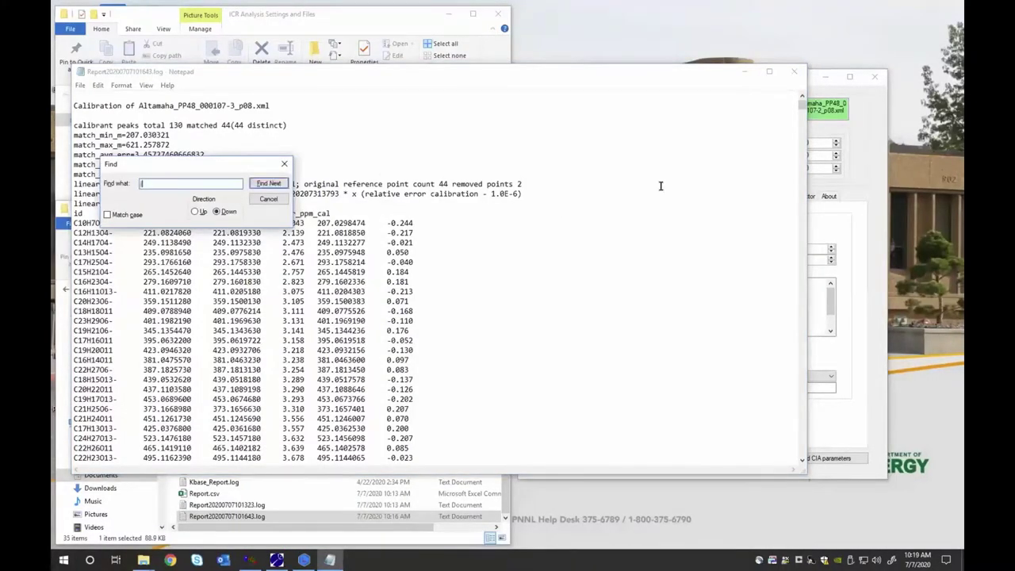
{"action": "type", "text": "1 dis"}
{"action": "key", "text": "Return"}
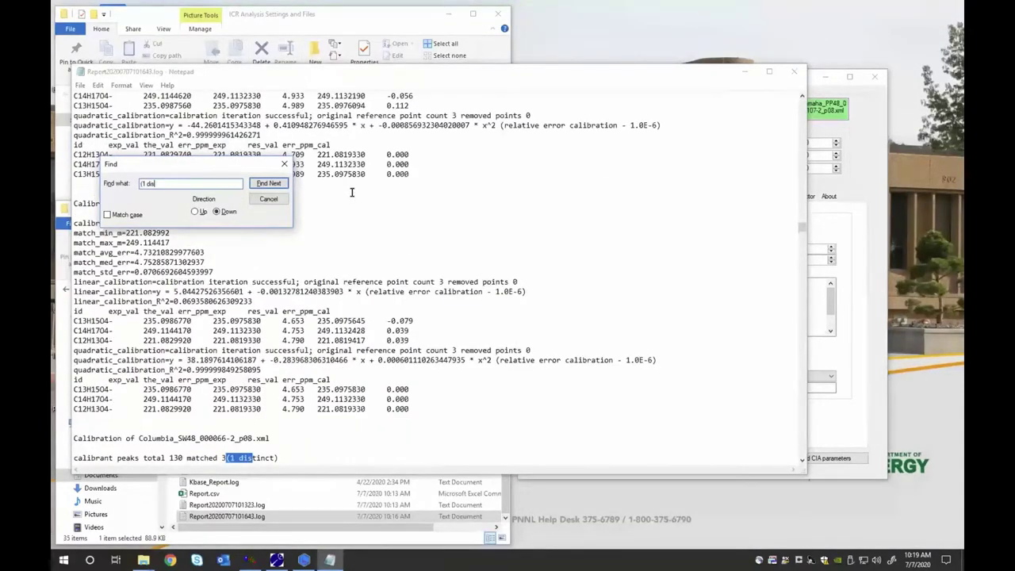
{"action": "left_click", "coordinate": [284, 164]}
{"action": "scroll", "coordinate": [309, 254], "scroll_direction": "down", "scroll_amount": 3}
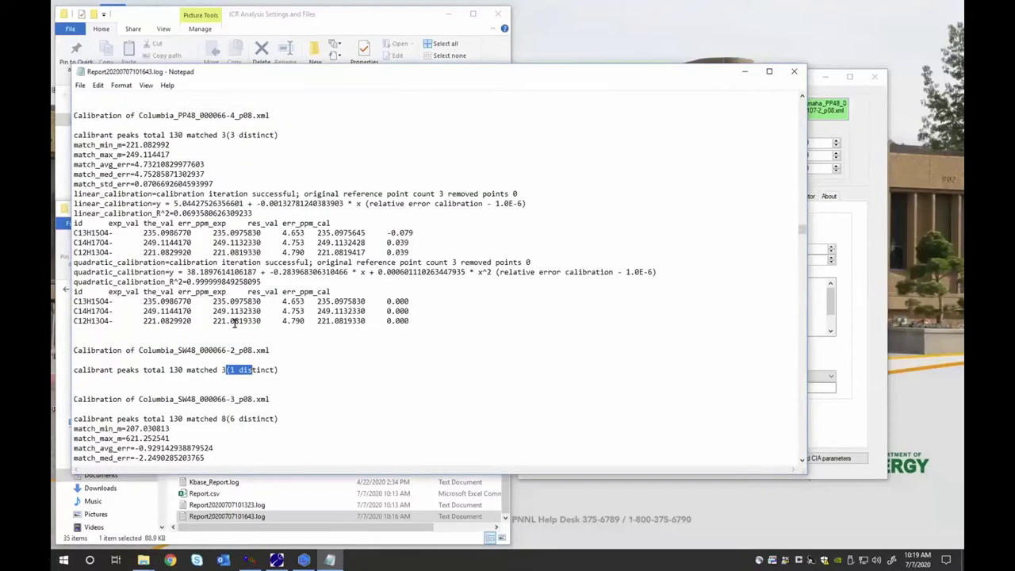
{"action": "left_click", "coordinate": [138, 349]}
{"action": "left_click_drag", "start_coordinate": [139, 349], "coordinate": [249, 354]}
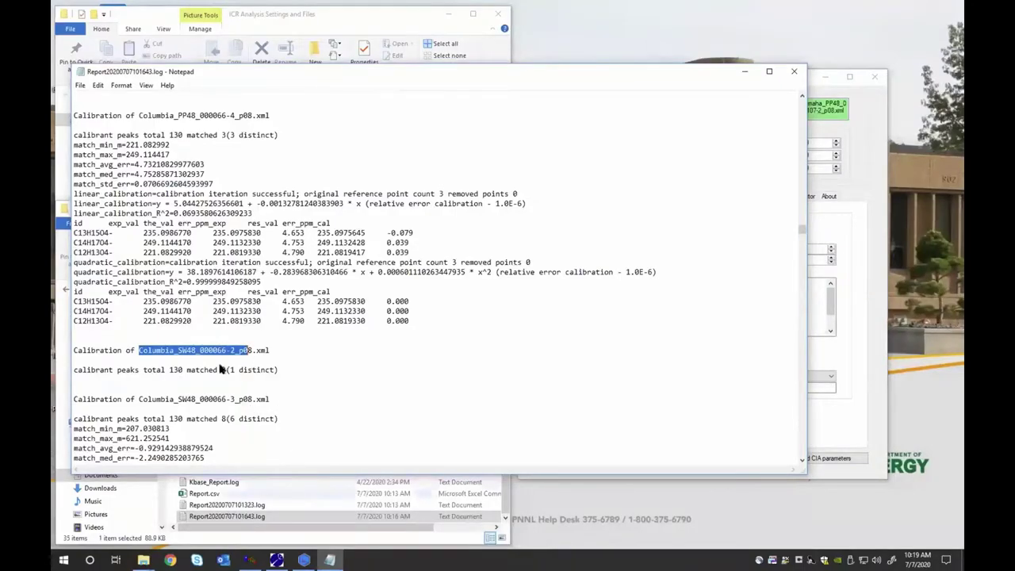
Select Columbia_SW48_000066-2_p08.xml in the Kbase Report folder
{"action": "left_click", "coordinate": [318, 494]}
{"action": "scroll", "coordinate": [248, 420], "scroll_direction": "up", "scroll_amount": 6}
{"action": "left_click", "coordinate": [250, 425]}
Move Columbia_SW48_000066-2_p08.xml to the desktop and select the 29 remaining XML spectra
{"action": "left_click_drag", "start_coordinate": [294, 430], "coordinate": [657, 515]}
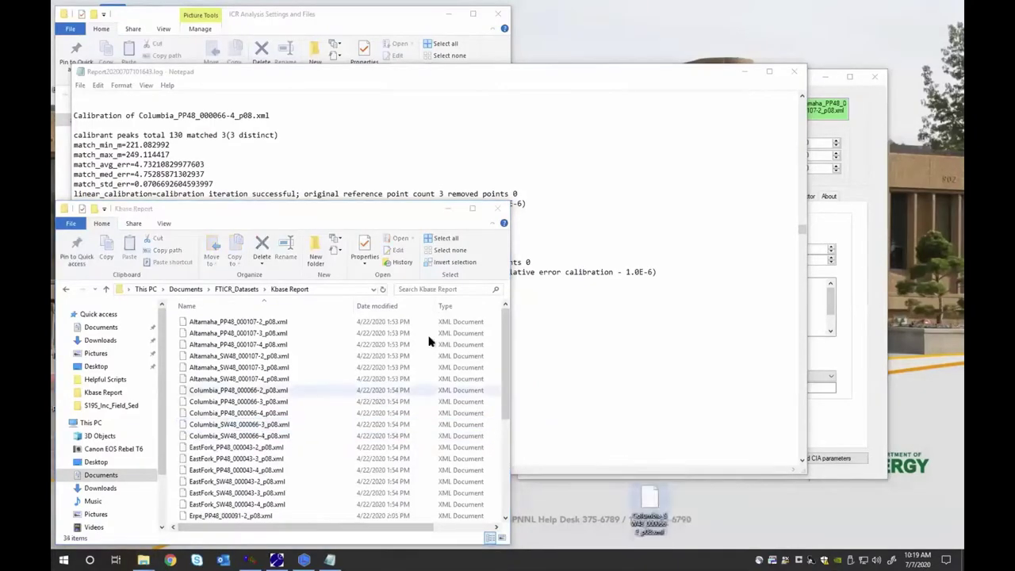
{"action": "left_click", "coordinate": [814, 172]}
{"action": "left_click", "coordinate": [272, 413]}
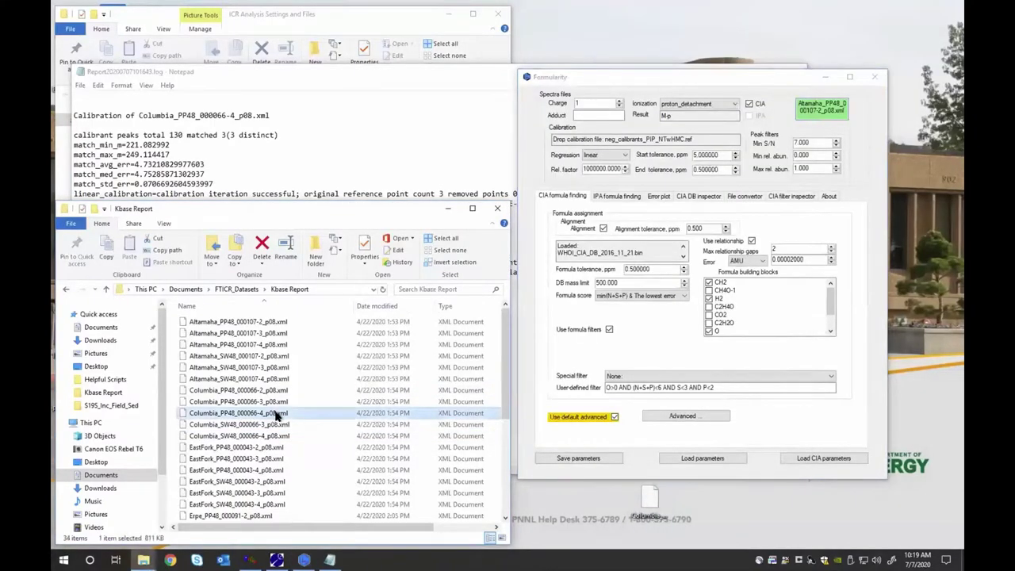
{"action": "scroll", "coordinate": [303, 503], "scroll_direction": "down", "scroll_amount": 5}
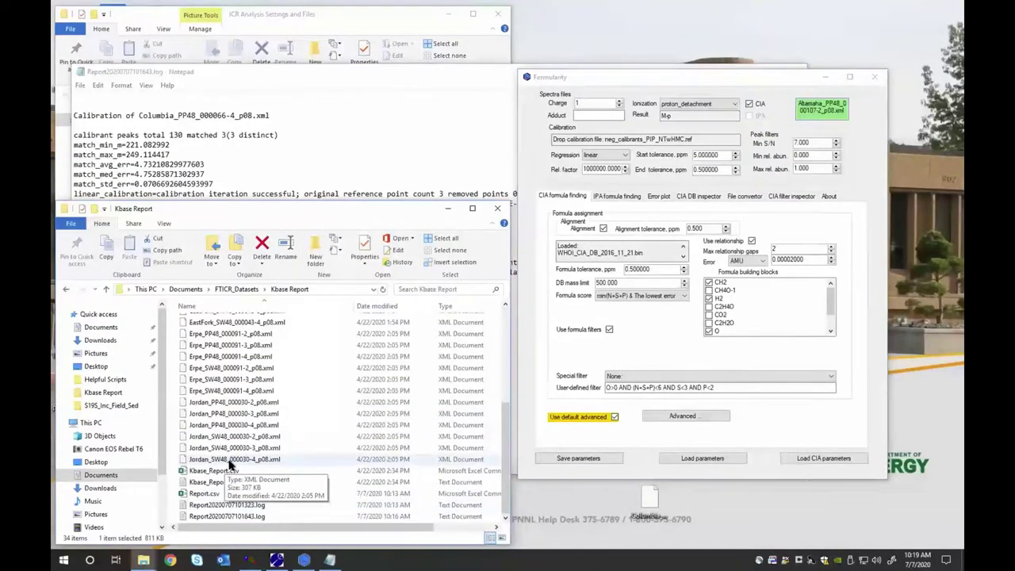
{"action": "scroll", "coordinate": [229, 464], "scroll_direction": "up", "scroll_amount": 5}
{"action": "left_click", "coordinate": [229, 460]}
{"action": "left_click", "coordinate": [222, 321]}
{"action": "scroll", "coordinate": [226, 444], "scroll_direction": "down", "scroll_amount": 3}
{"action": "left_click", "coordinate": [230, 459], "text": "shift"}
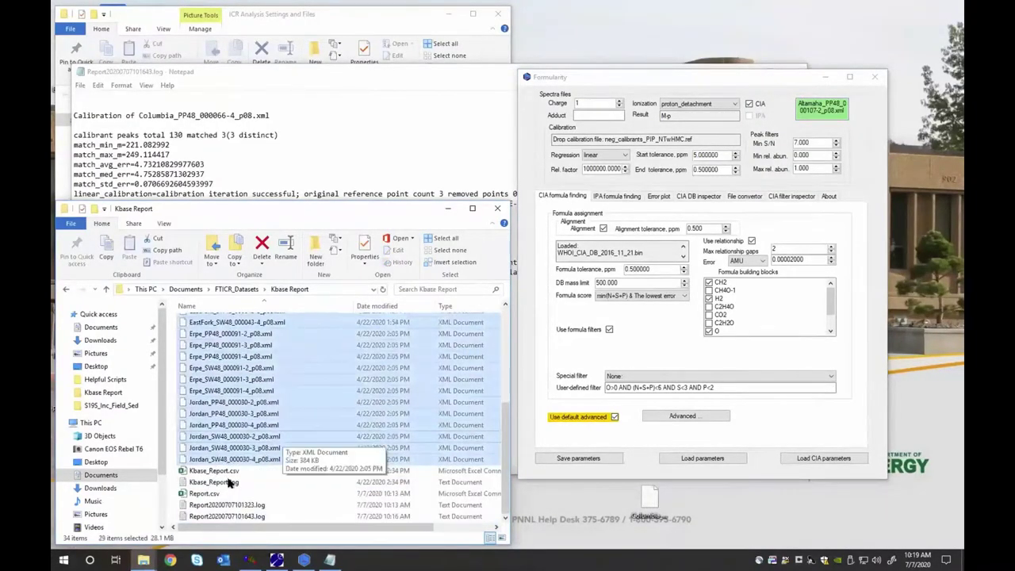
Delete the old Report.csv and both Report log files from Kbase Report
{"action": "left_click", "coordinate": [207, 498]}
{"action": "left_click", "coordinate": [214, 517], "text": "shift"}
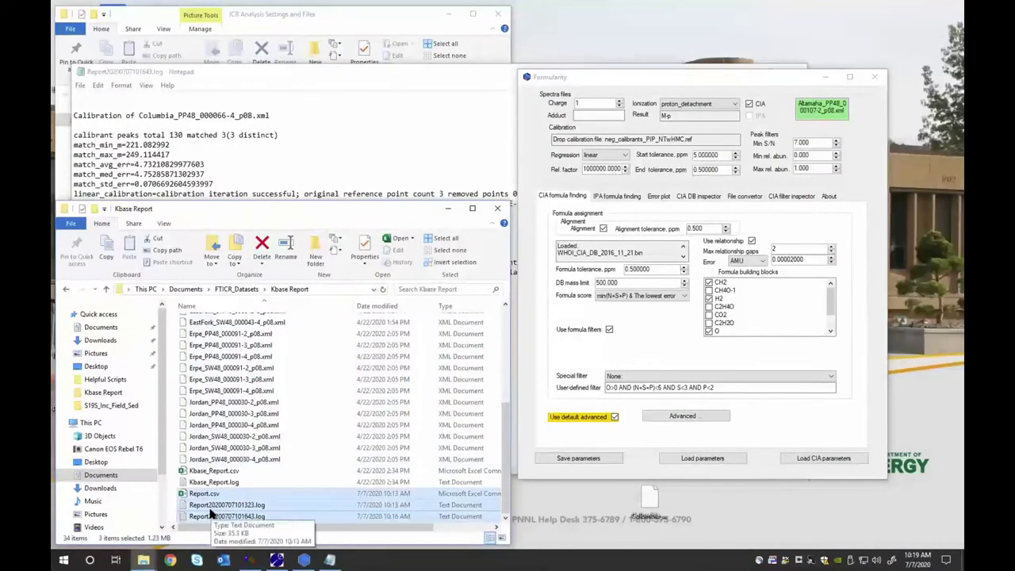
{"action": "key", "text": "Delete"}
{"action": "key", "text": "Return"}
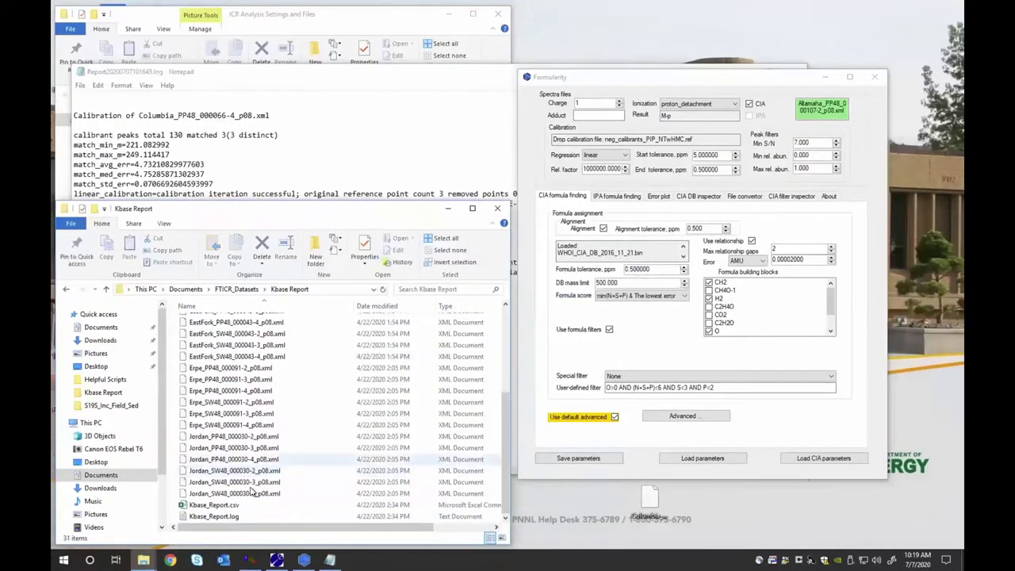
{"action": "left_click", "coordinate": [252, 482]}
{"action": "scroll", "coordinate": [262, 456], "scroll_direction": "up", "scroll_amount": 5}
{"action": "left_click", "coordinate": [238, 344]}
Select all 29 remaining spectra in the Kbase Report folder with Ctrl+A
{"action": "key", "text": "ctrl+a"}
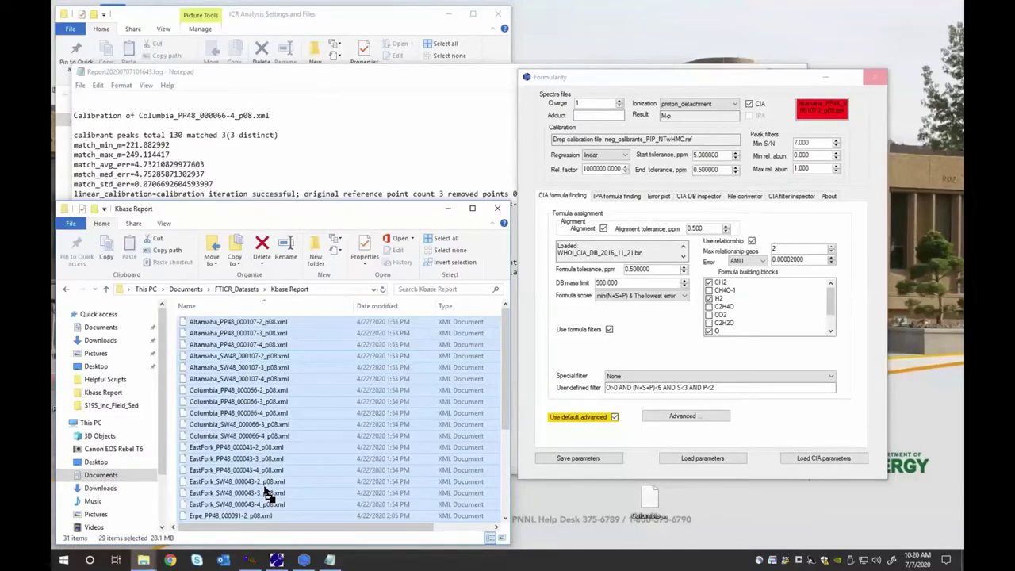
Switch to the Mac desktop showing the FTICR Analysis Walkthrough in Word
{"action": "key", "text": "ctrl+Left"}
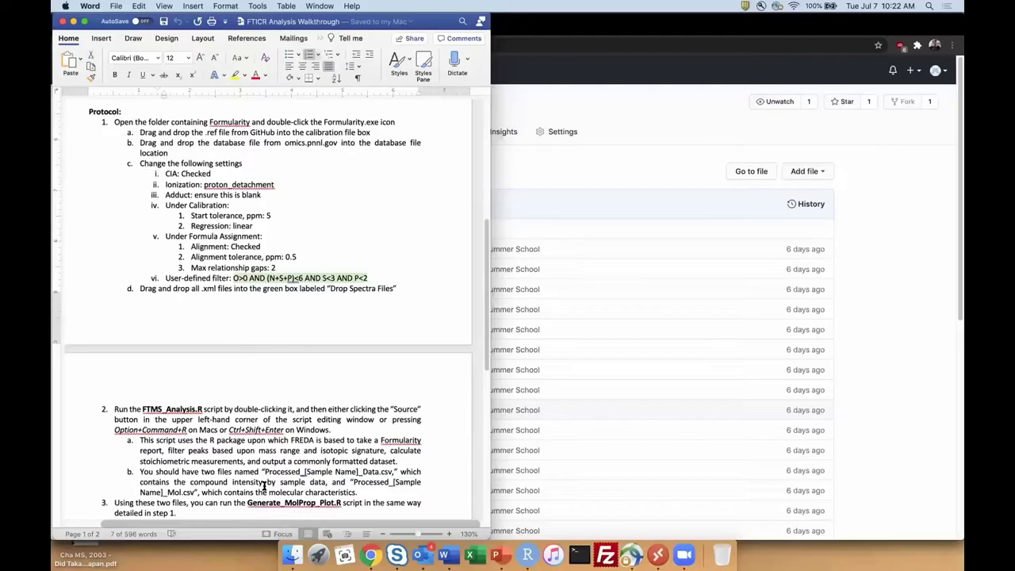
Return to the remote Windows desktop and move Formularity left over the Kbase Report folder
{"action": "key", "text": "ctrl+Right"}
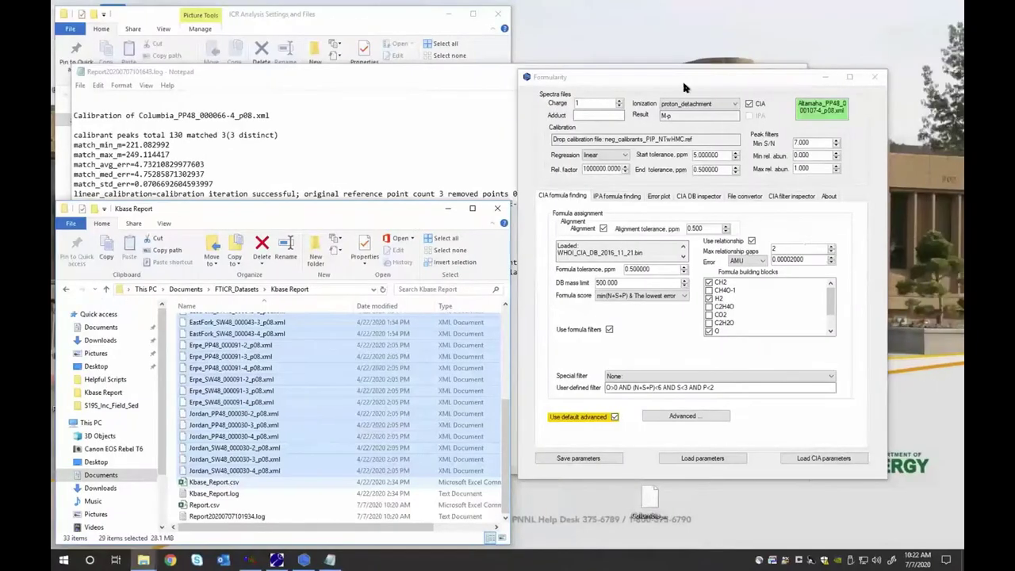
{"action": "left_click_drag", "start_coordinate": [687, 75], "coordinate": [472, 78]}
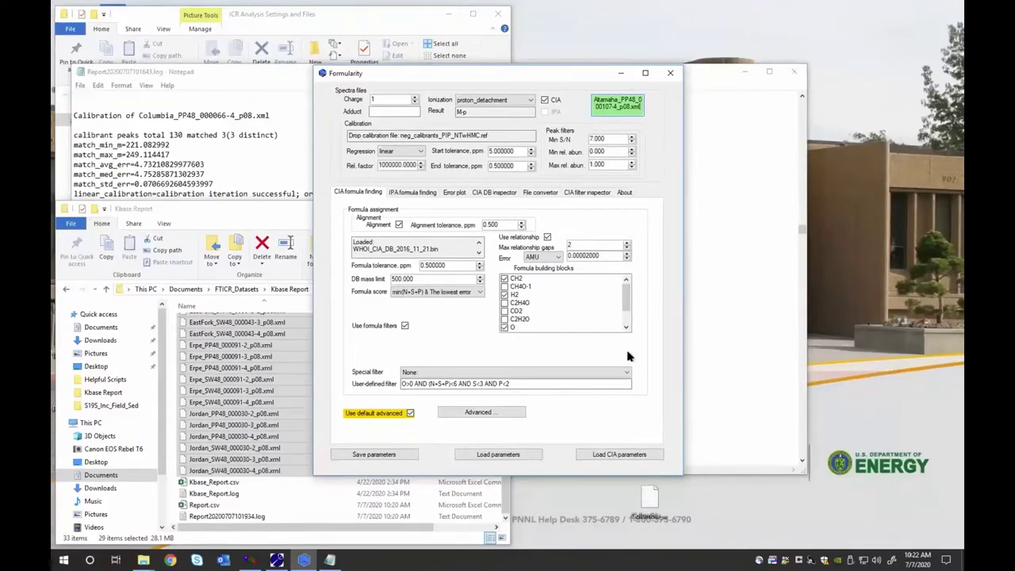
Check Adduct, turn on Alignment, inspect rel. abun. limits 0.000–1.000, then return to the Mac
{"action": "left_click", "coordinate": [393, 112]}
{"action": "left_click", "coordinate": [399, 224]}
{"action": "left_click_drag", "start_coordinate": [609, 151], "coordinate": [572, 152]}
{"action": "left_click", "coordinate": [611, 165]}
{"action": "left_click_drag", "start_coordinate": [610, 165], "coordinate": [577, 166]}
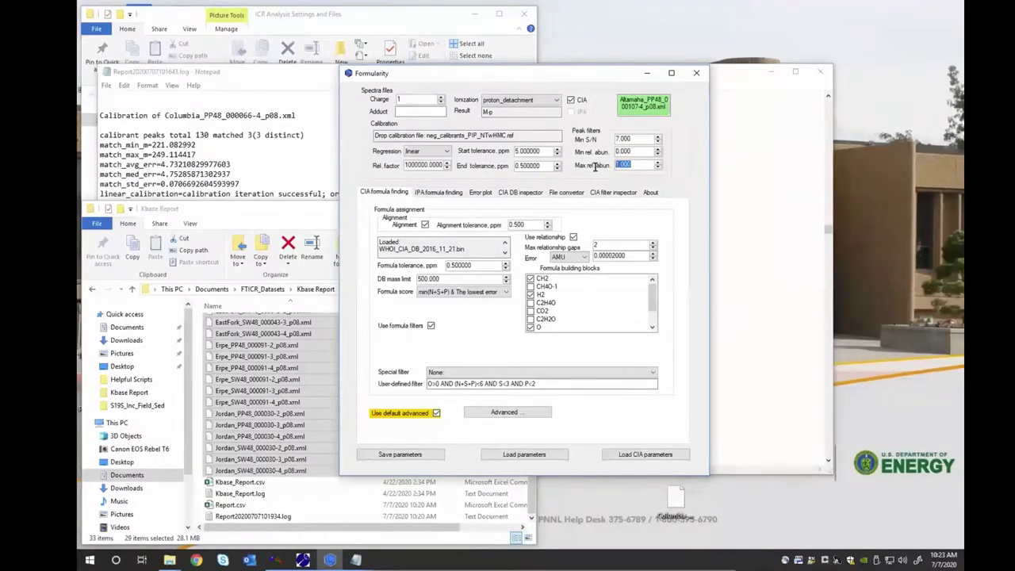
{"action": "key", "text": "ctrl+Left"}
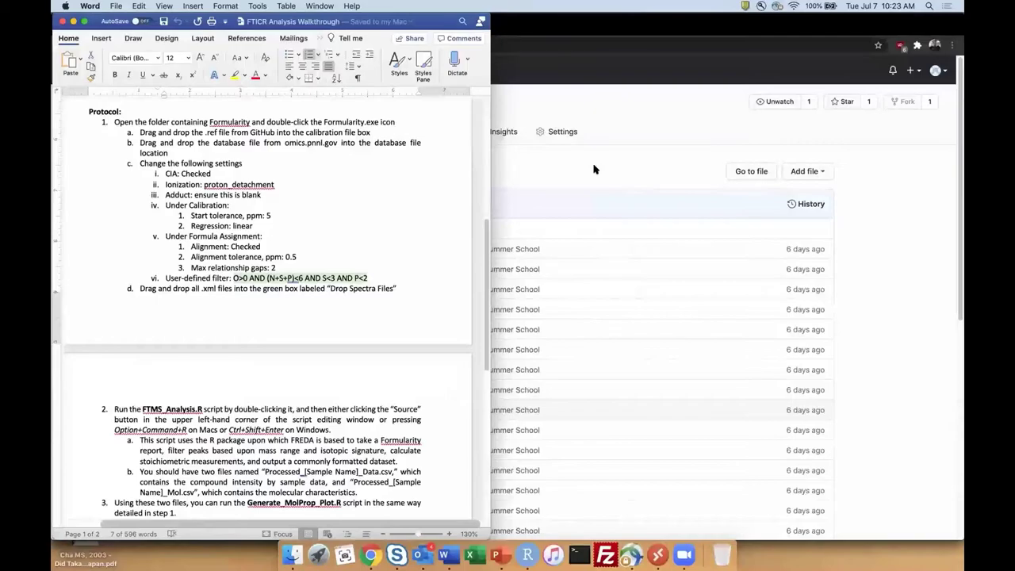
Back in the remote session, keep Formularity's ionization mode at proton_detachment
{"action": "key", "text": "ctrl+Right"}
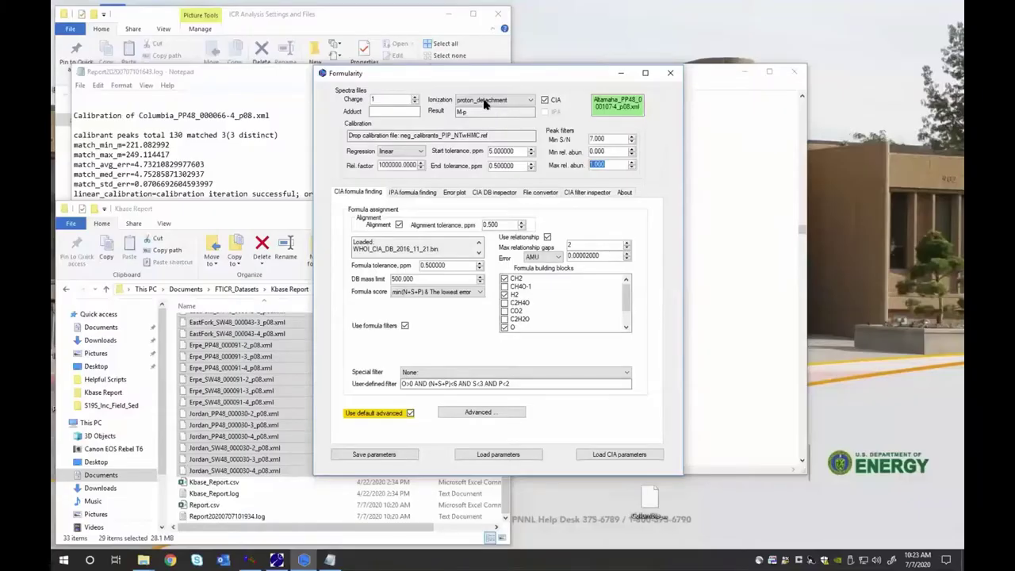
{"action": "left_click", "coordinate": [461, 103]}
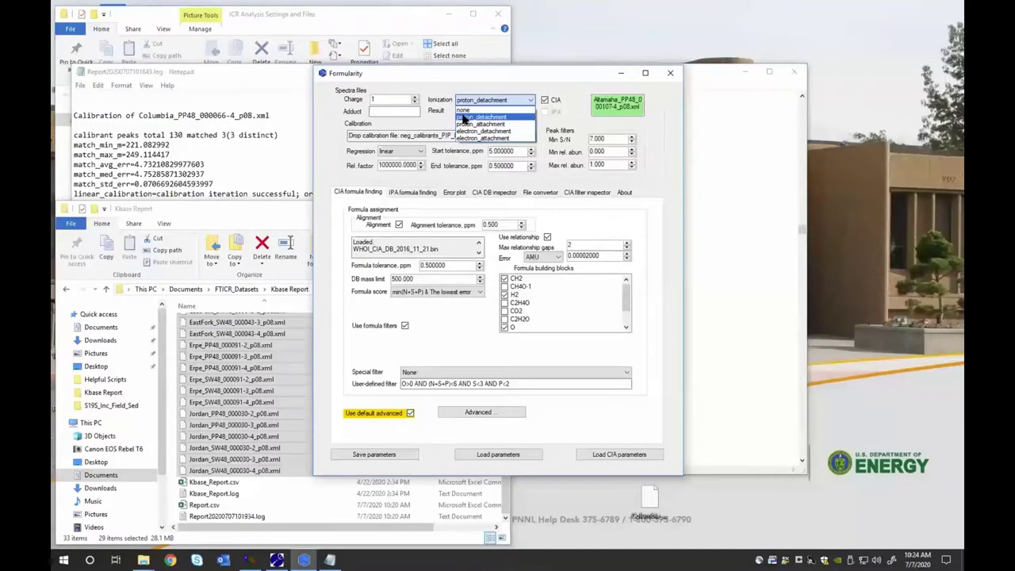
{"action": "left_click", "coordinate": [463, 119]}
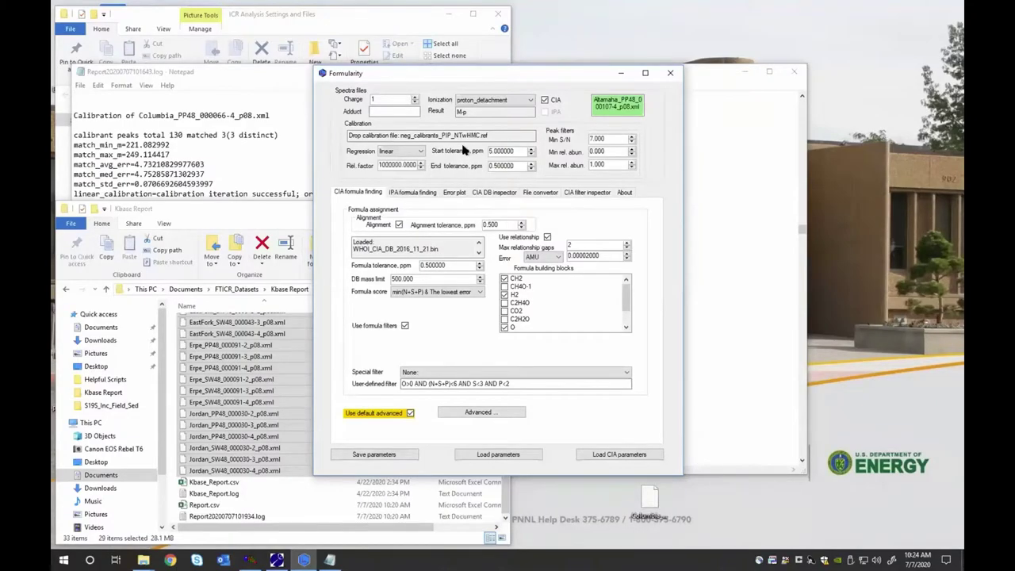
Try an H adduct to show the M-p result change, clear it back to blank, and return to Word
{"action": "left_click", "coordinate": [470, 113]}
{"action": "left_click", "coordinate": [391, 108]}
{"action": "type", "text": "H"}
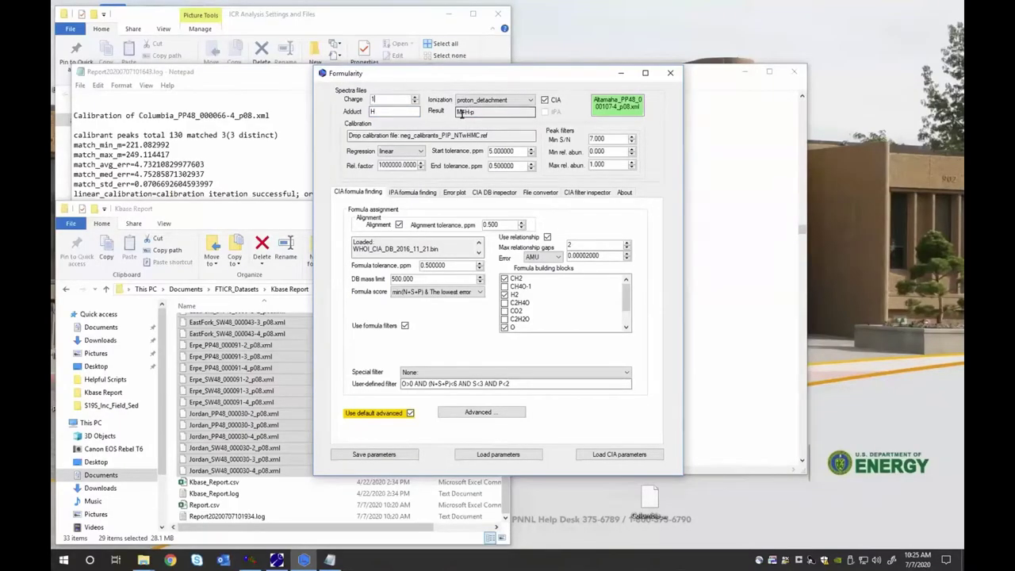
{"action": "left_click", "coordinate": [384, 111]}
{"action": "key", "text": "BackSpace"}
{"action": "left_click", "coordinate": [387, 100]}
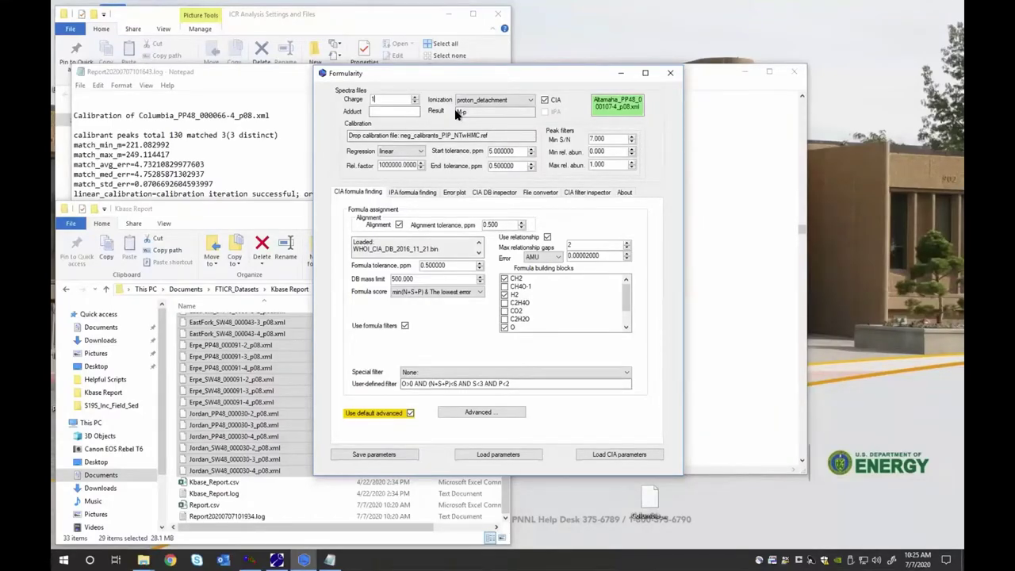
{"action": "key", "text": "super+Tab"}
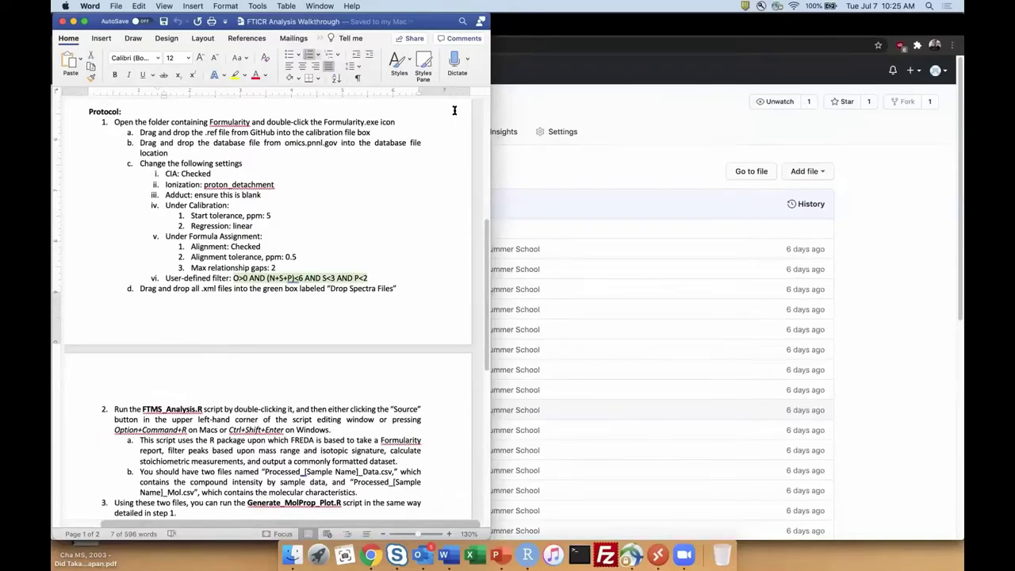
Search the web for ESS-DIVE in a new Chrome tab and open its data portal
{"action": "left_click", "coordinate": [370, 553]}
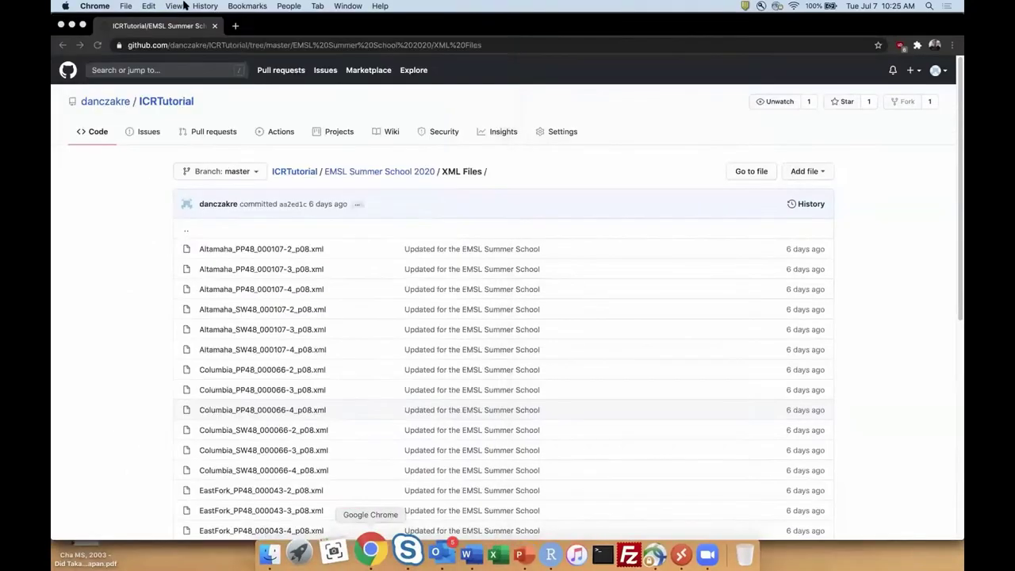
{"action": "left_click", "coordinate": [235, 26]}
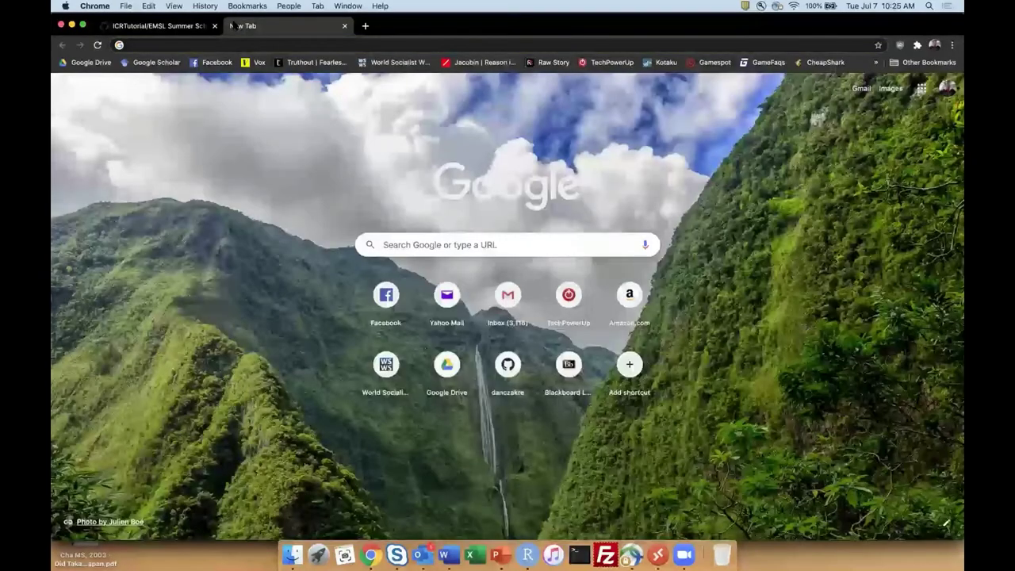
{"action": "type", "text": "es"}
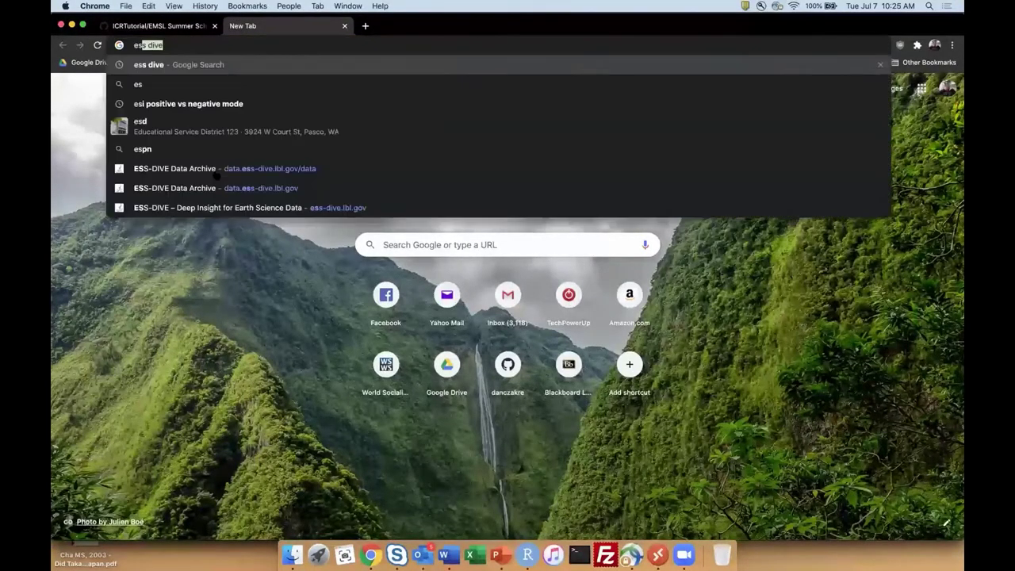
{"action": "key", "text": "Return"}
{"action": "left_click", "coordinate": [212, 169]}
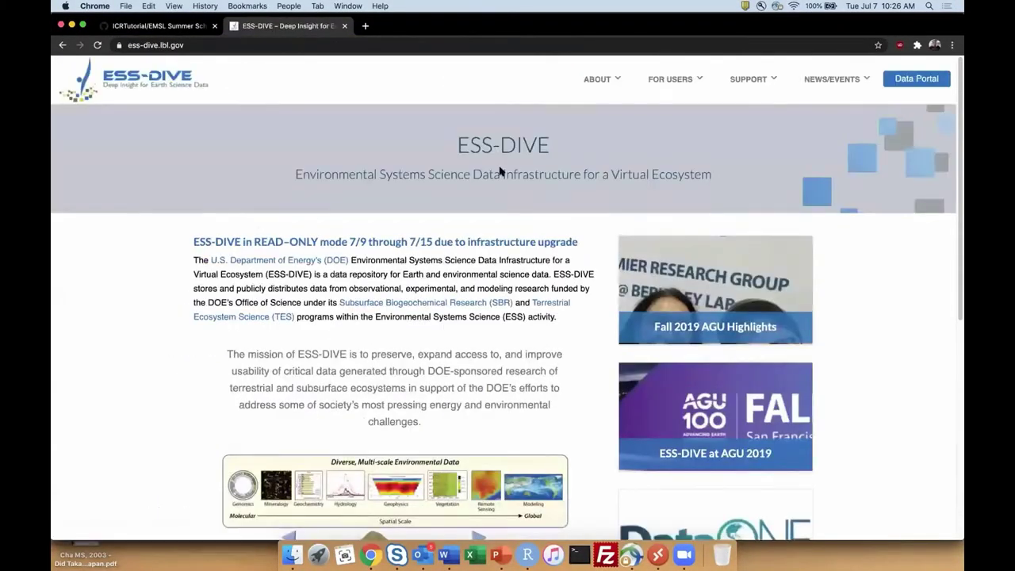
{"action": "left_click", "coordinate": [912, 79]}
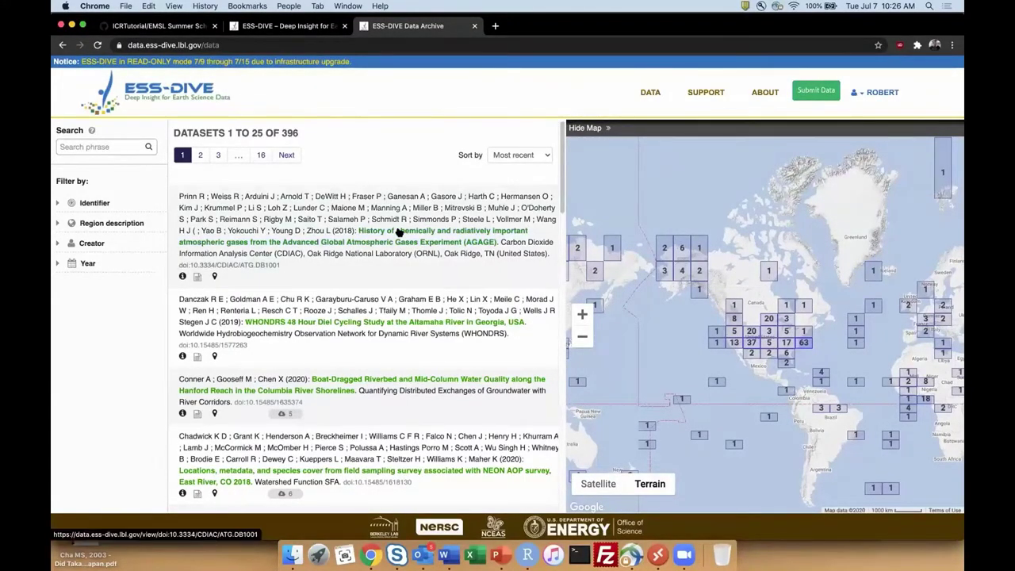
Search the ESS-DIVE archive for 'WHONDRS' and open the Erpe River 48 Hour Diel Cycling dataset
{"action": "scroll", "coordinate": [398, 230], "scroll_direction": "down", "scroll_amount": 1}
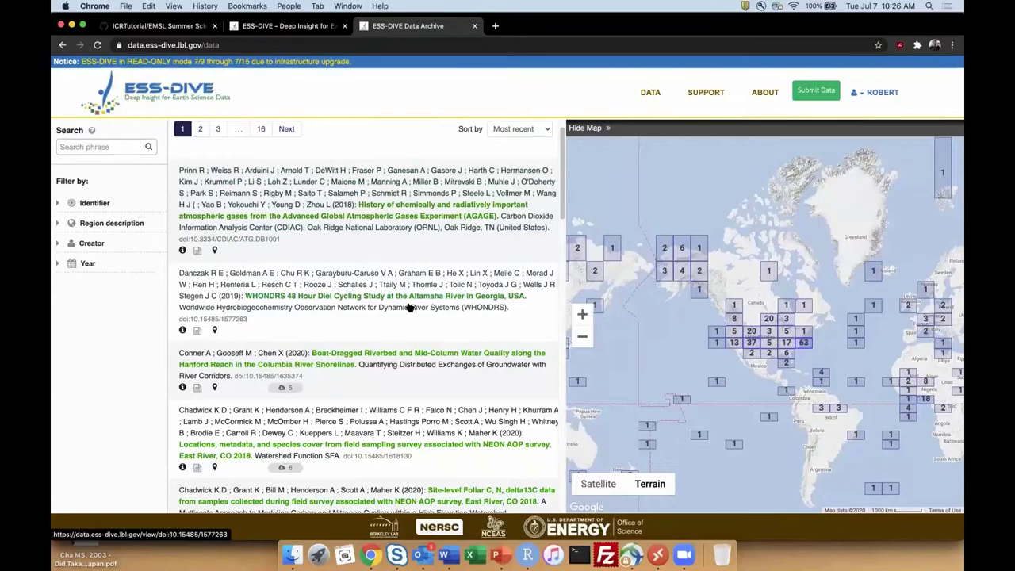
{"action": "scroll", "coordinate": [409, 307], "scroll_direction": "down", "scroll_amount": 3}
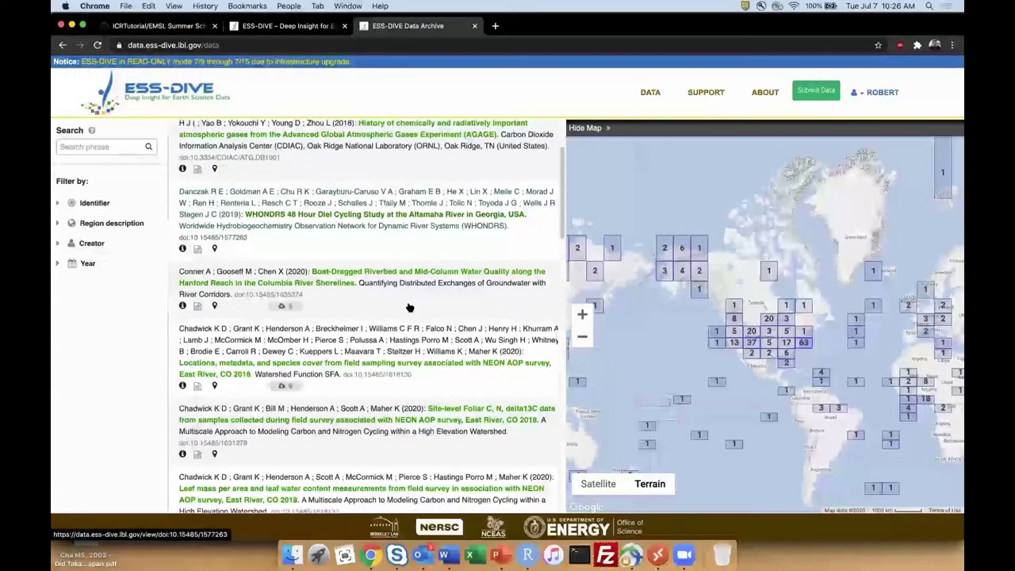
{"action": "scroll", "coordinate": [410, 307], "scroll_direction": "down", "scroll_amount": 4}
{"action": "left_click", "coordinate": [96, 146]}
{"action": "type", "text": "WHONDRS"}
{"action": "key", "text": "Return"}
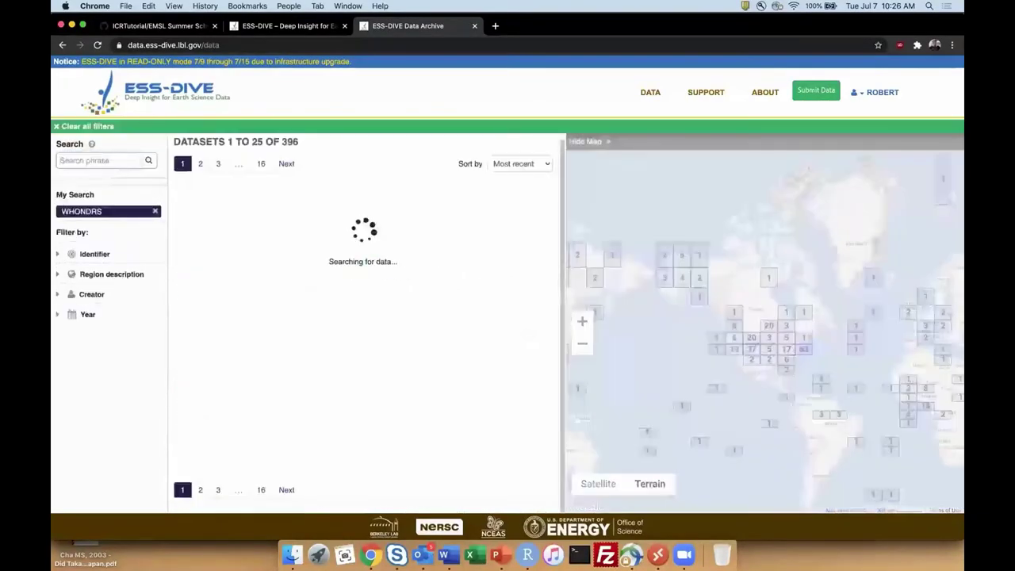
{"action": "scroll", "coordinate": [301, 290], "scroll_direction": "down", "scroll_amount": 3}
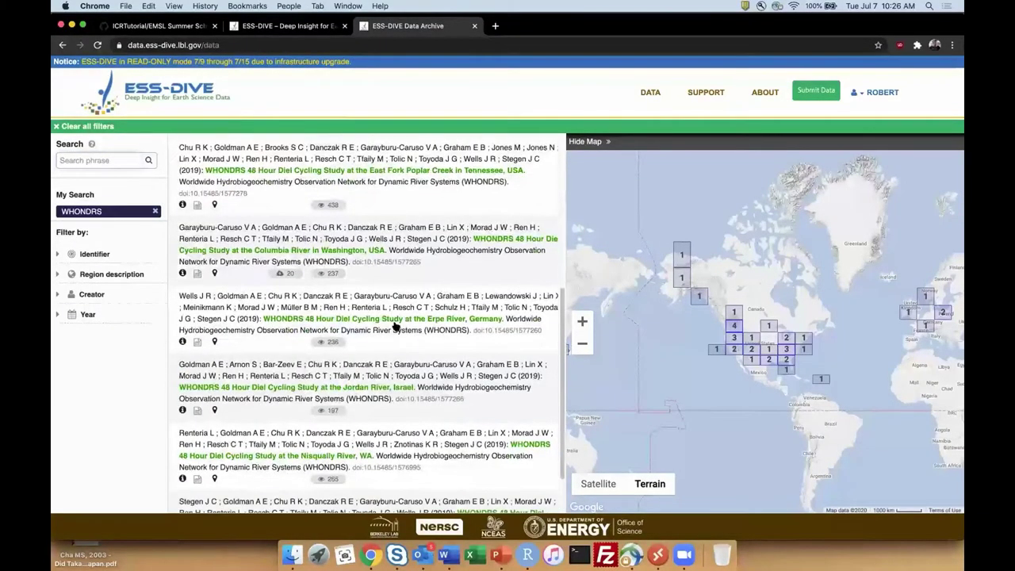
{"action": "left_click", "coordinate": [394, 317]}
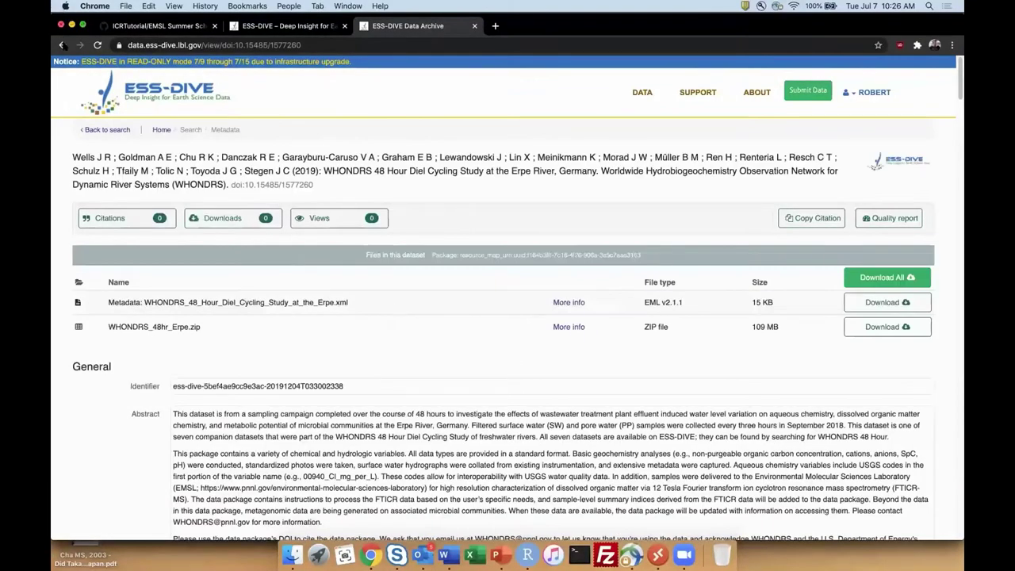
Download the 36 MB data package zip from the HJ Andrews Watershed 1 WHONDRS dataset
{"action": "left_click", "coordinate": [62, 45]}
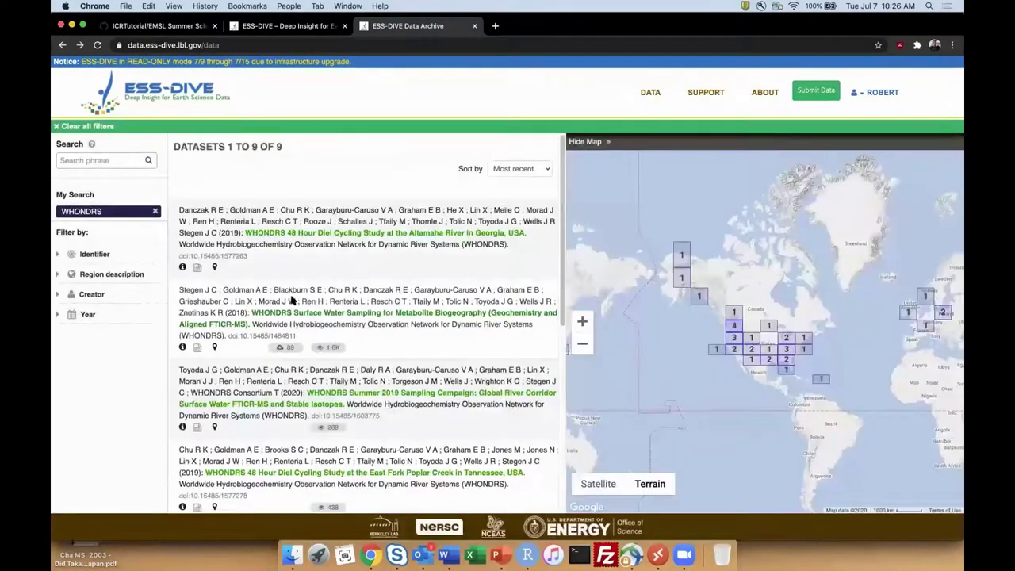
{"action": "scroll", "coordinate": [430, 341], "scroll_direction": "down", "scroll_amount": 10}
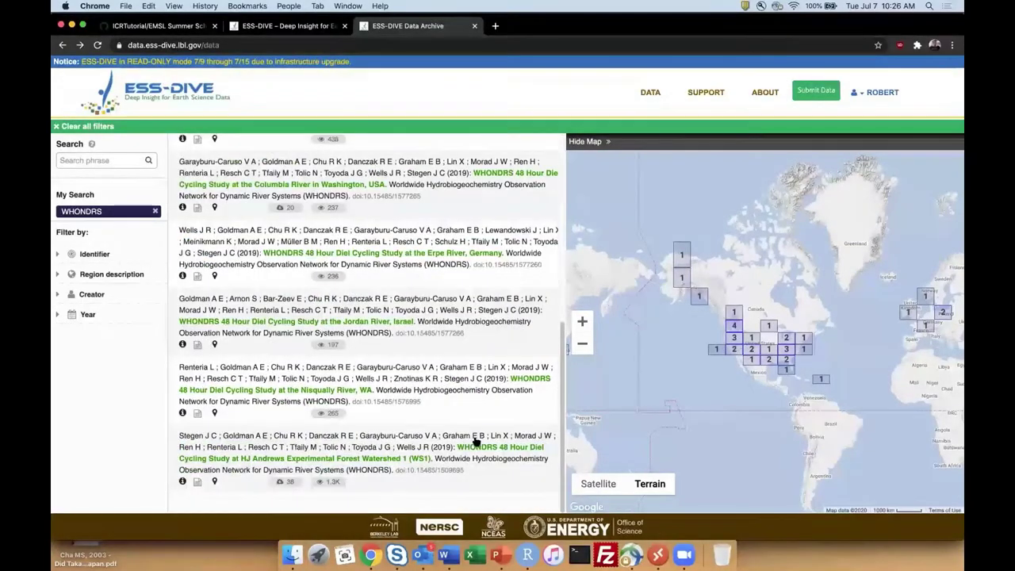
{"action": "left_click", "coordinate": [476, 446]}
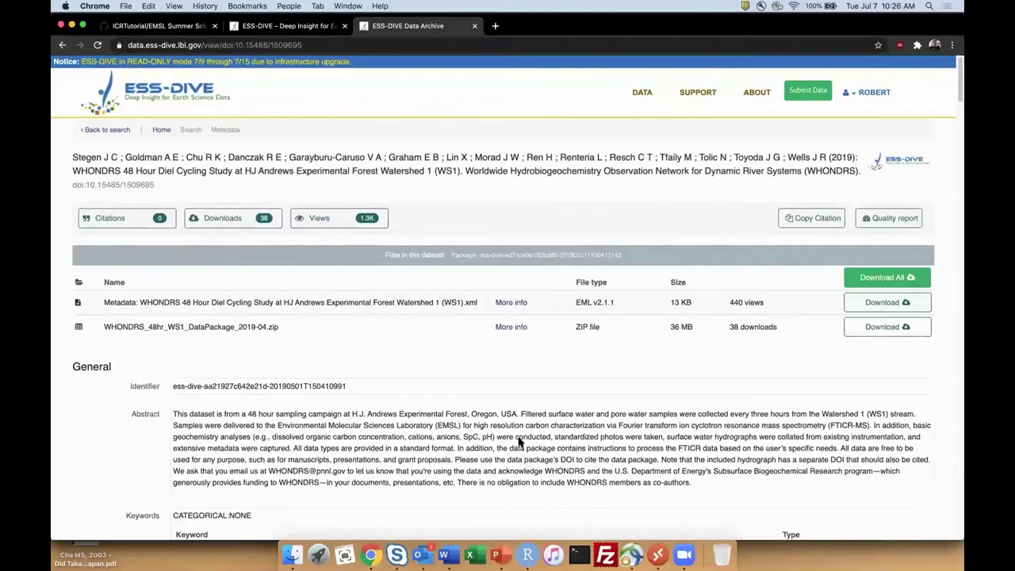
{"action": "left_click", "coordinate": [888, 329]}
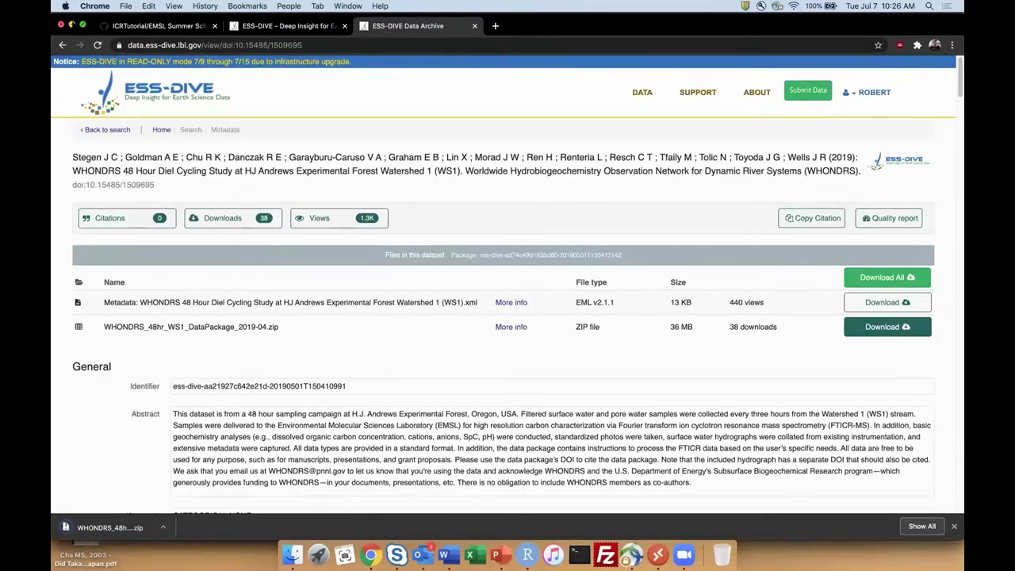
Minimize the Chrome, PowerPoint, Word and RStudio windows
{"action": "left_click", "coordinate": [71, 25]}
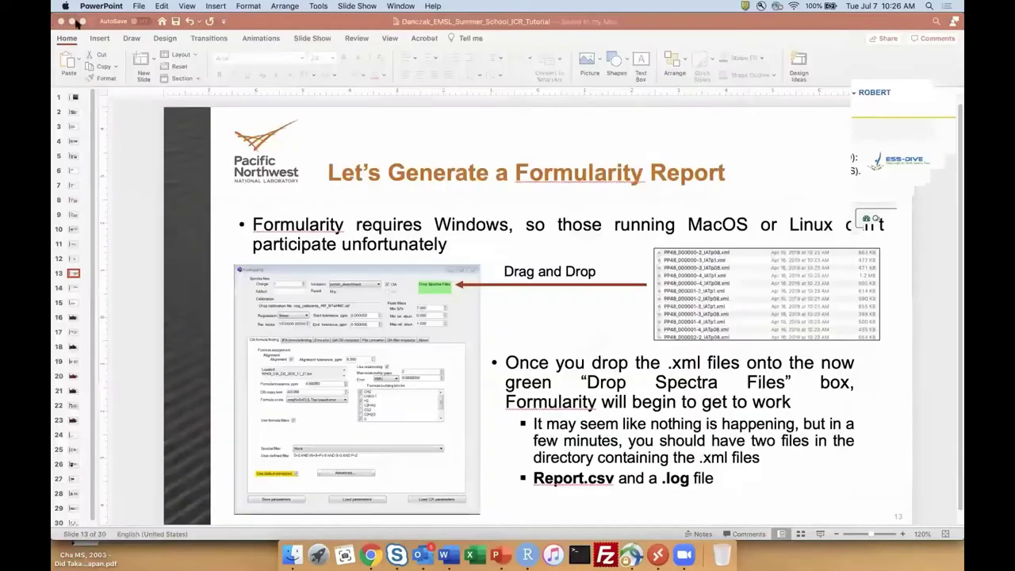
{"action": "left_click", "coordinate": [829, 60]}
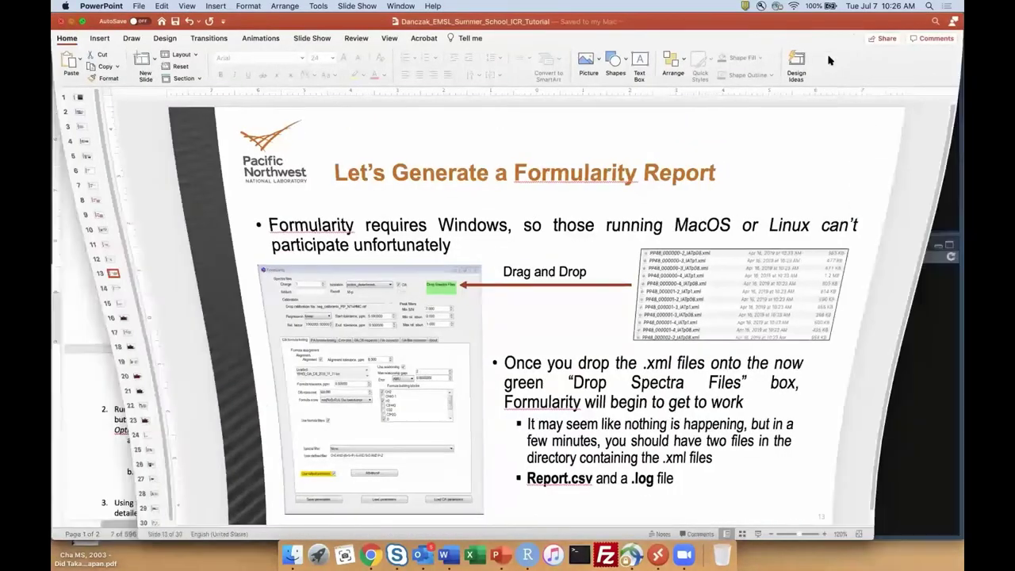
{"action": "left_click", "coordinate": [72, 21]}
{"action": "left_click", "coordinate": [72, 22]}
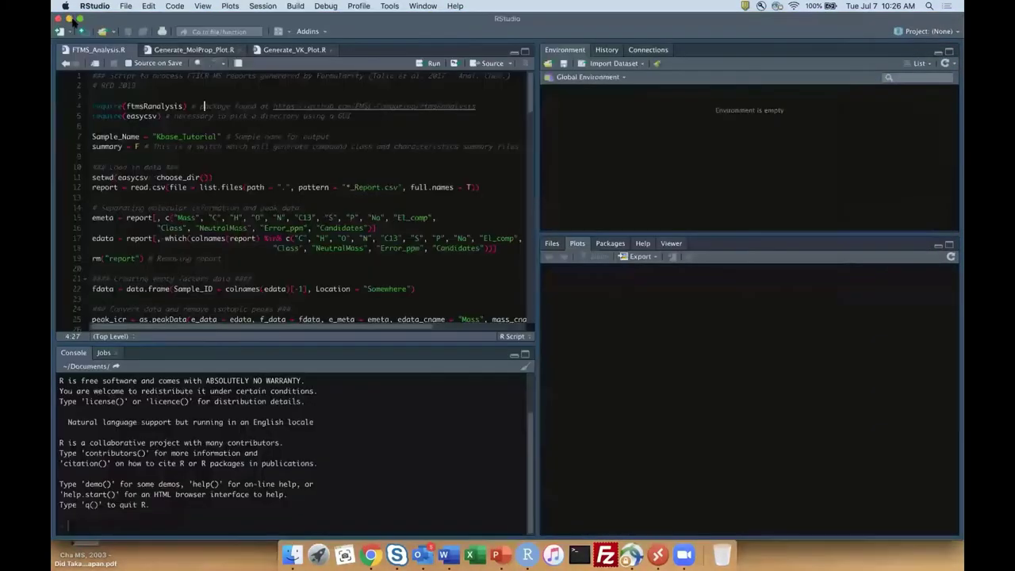
{"action": "left_click", "coordinate": [72, 21]}
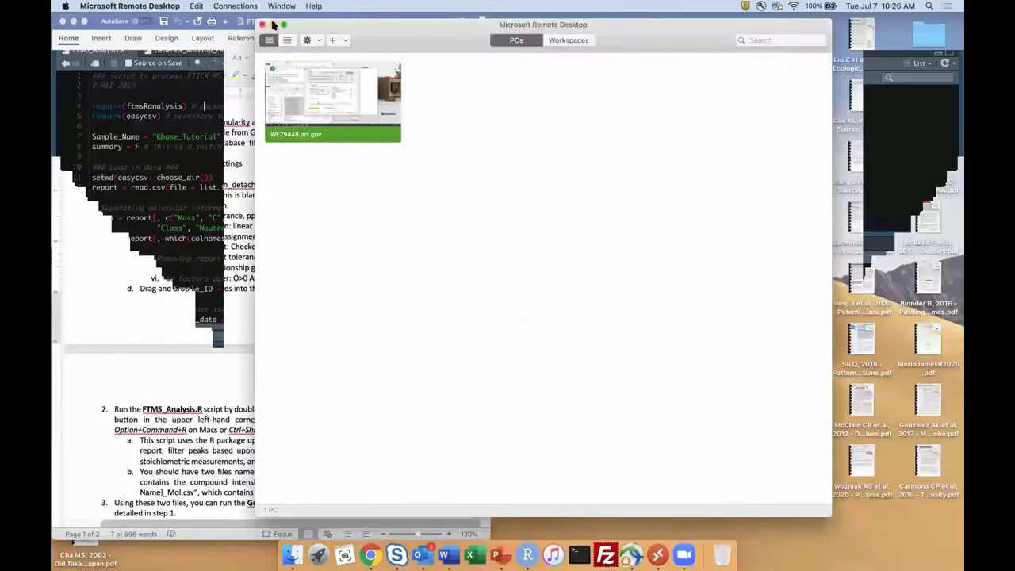
Unzip the WHONDRS WS1 data package and open its WHONDRS_48hr_WS1_FTICR folder
{"action": "left_click", "coordinate": [273, 25]}
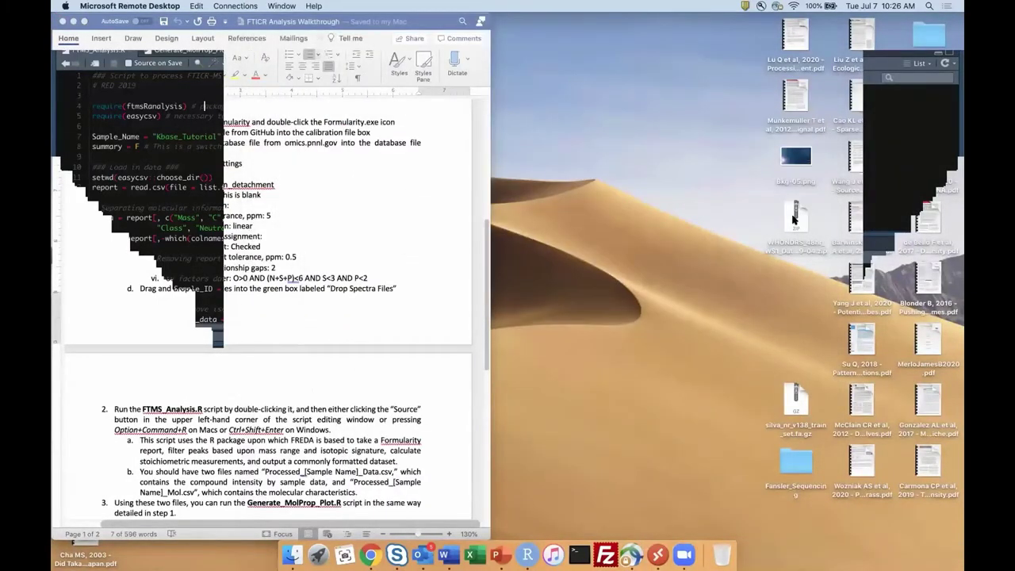
{"action": "double_click", "coordinate": [793, 219]}
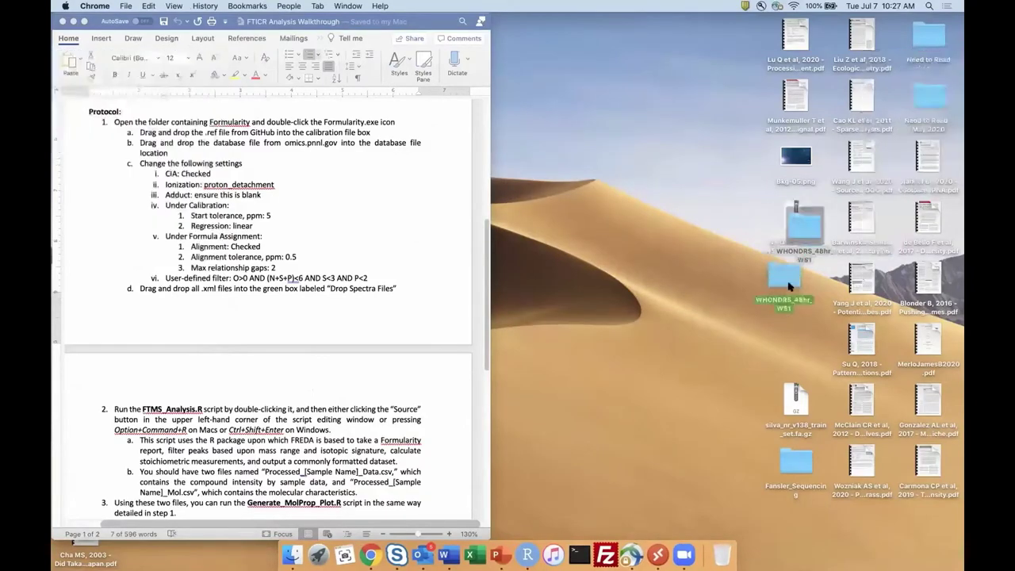
{"action": "double_click", "coordinate": [789, 284]}
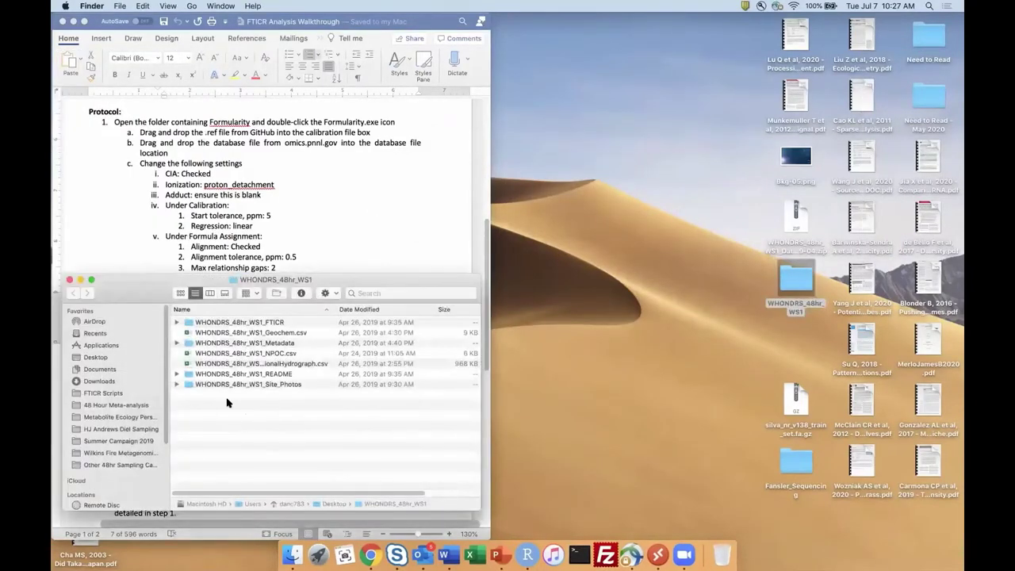
{"action": "double_click", "coordinate": [243, 322]}
Open the FT-ICR instructions PDF inside the WHONDRS_48hr_WS1_README folder
{"action": "scroll", "coordinate": [444, 376], "scroll_direction": "down", "scroll_amount": 2}
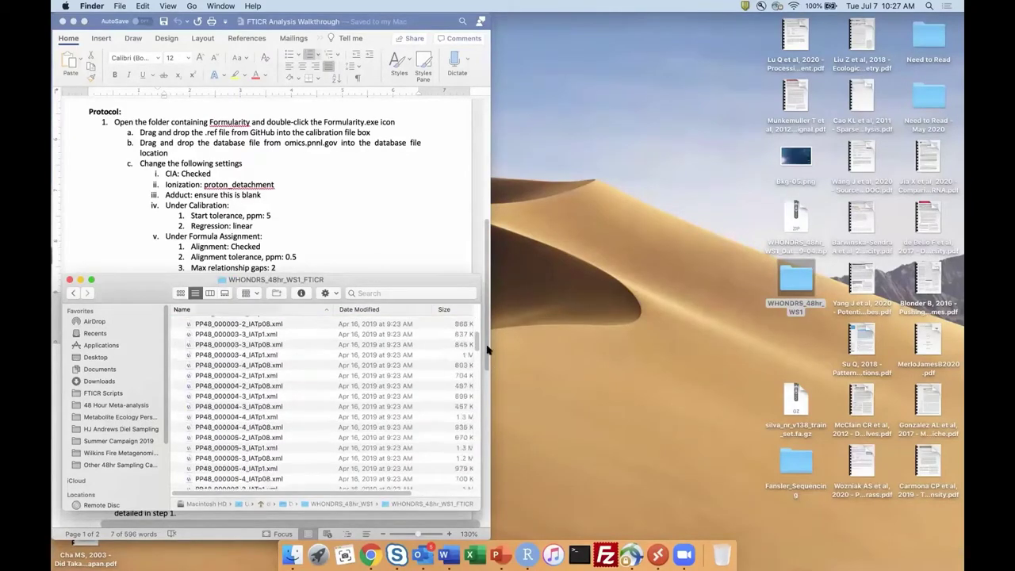
{"action": "left_click", "coordinate": [477, 474]}
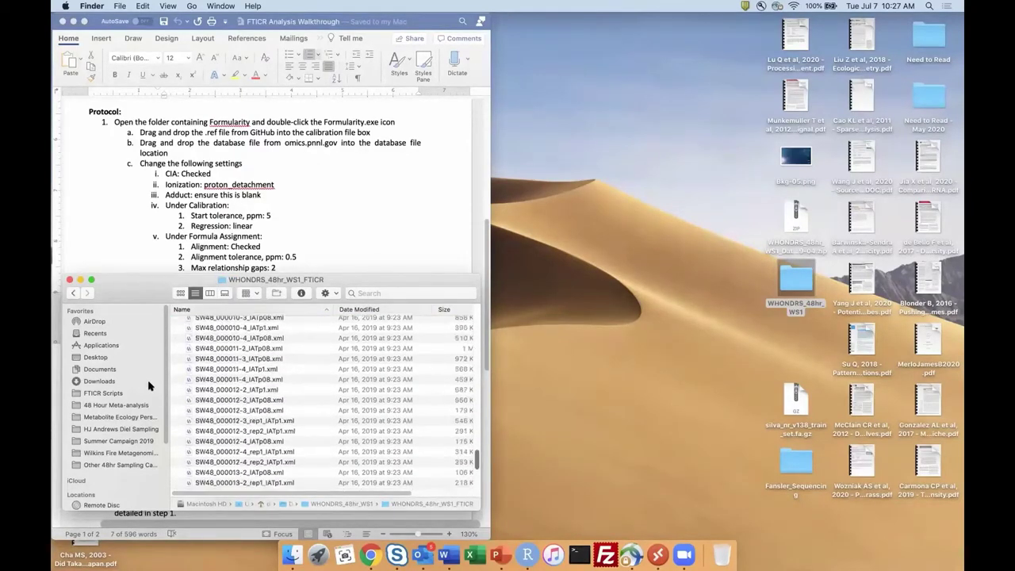
{"action": "key", "text": "super+bracketleft"}
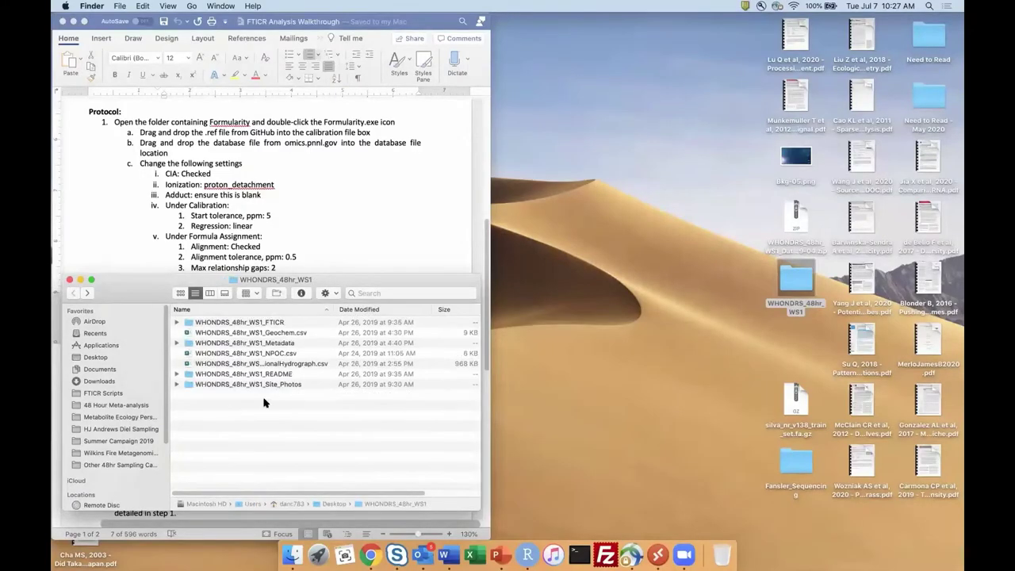
{"action": "double_click", "coordinate": [270, 374]}
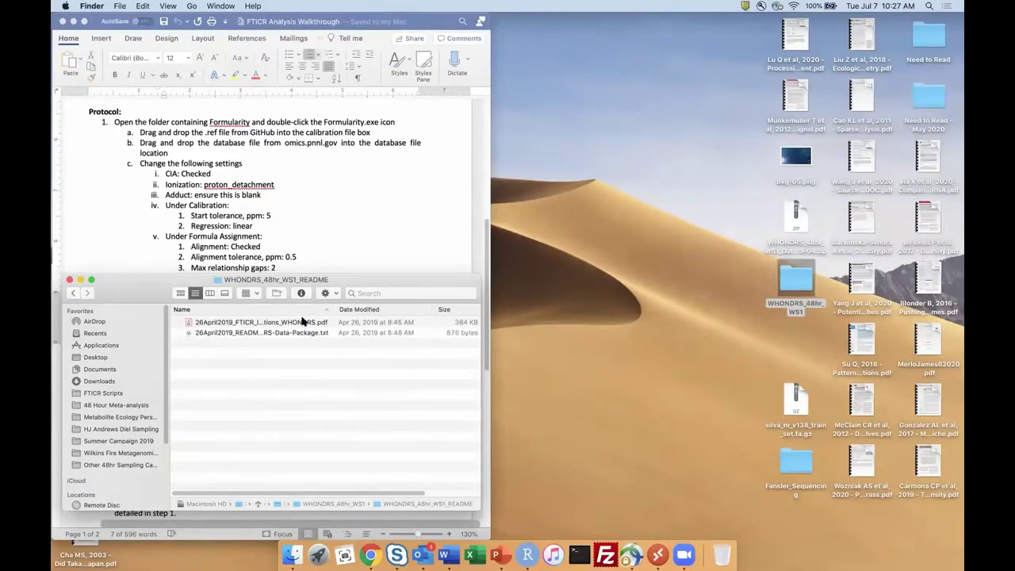
{"action": "double_click", "coordinate": [302, 321]}
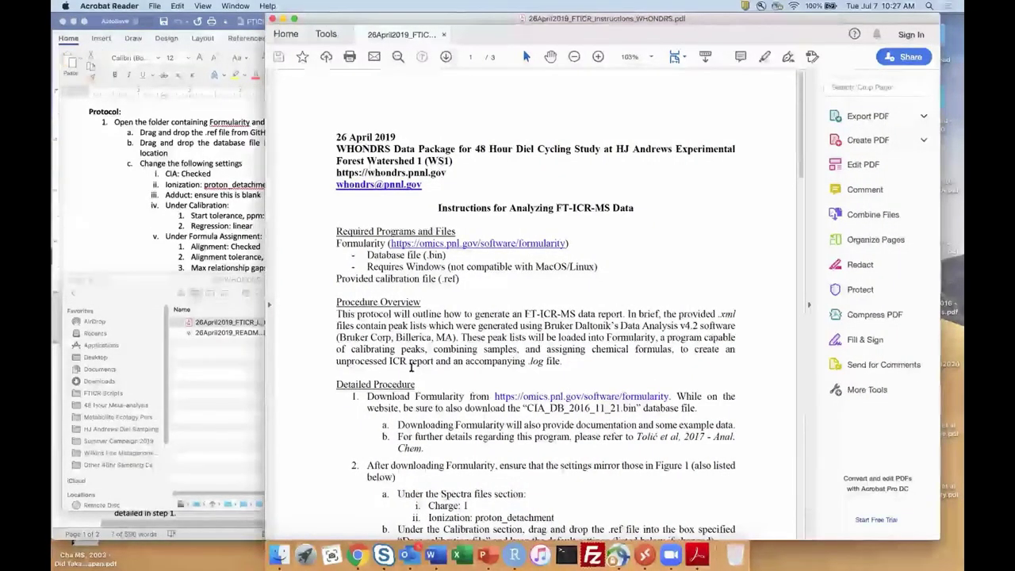
Read all three pages of the FT-ICR instructions, including the Formularity settings figure, then close the PDF
{"action": "scroll", "coordinate": [458, 379], "scroll_direction": "down", "scroll_amount": 3}
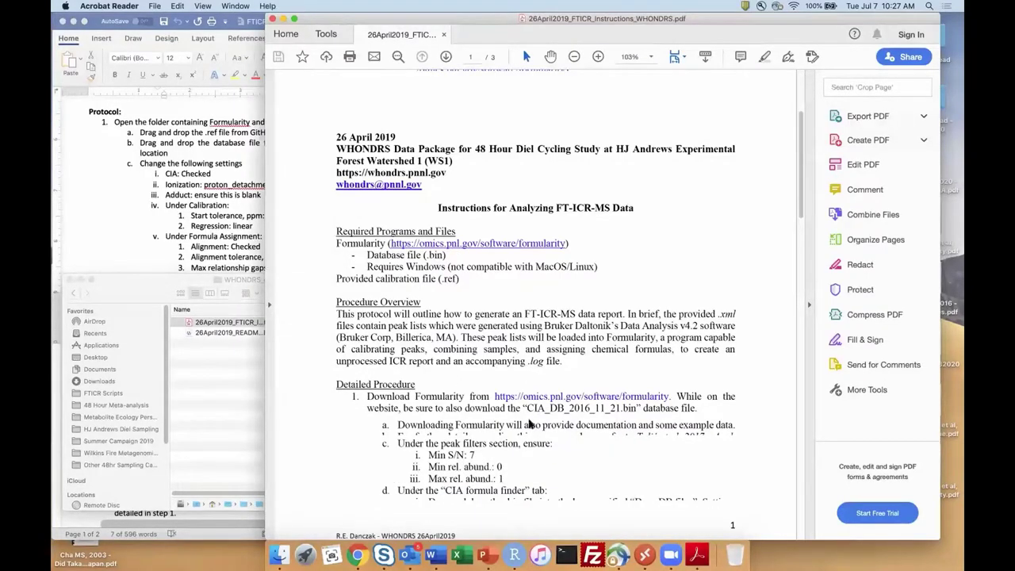
{"action": "scroll", "coordinate": [530, 459], "scroll_direction": "down", "scroll_amount": 10}
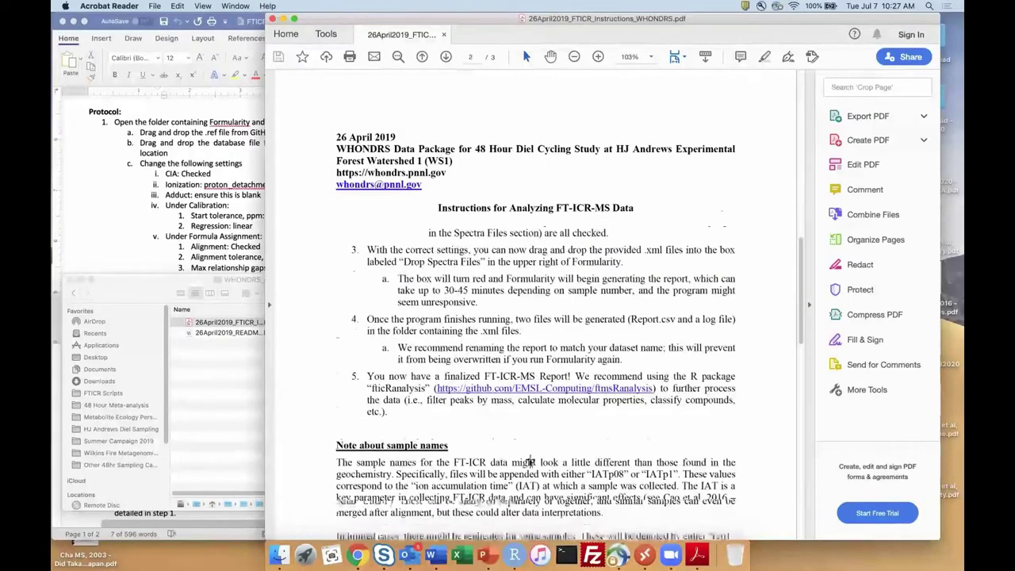
{"action": "scroll", "coordinate": [530, 462], "scroll_direction": "down", "scroll_amount": 10}
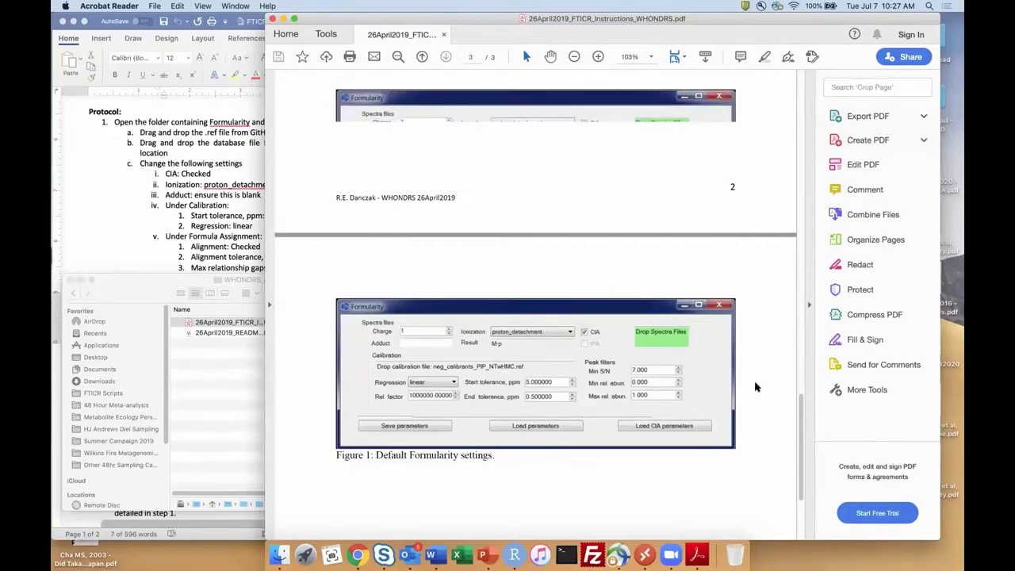
{"action": "scroll", "coordinate": [797, 357], "scroll_direction": "up", "scroll_amount": 5}
{"action": "left_click_drag", "start_coordinate": [801, 405], "coordinate": [805, 295]}
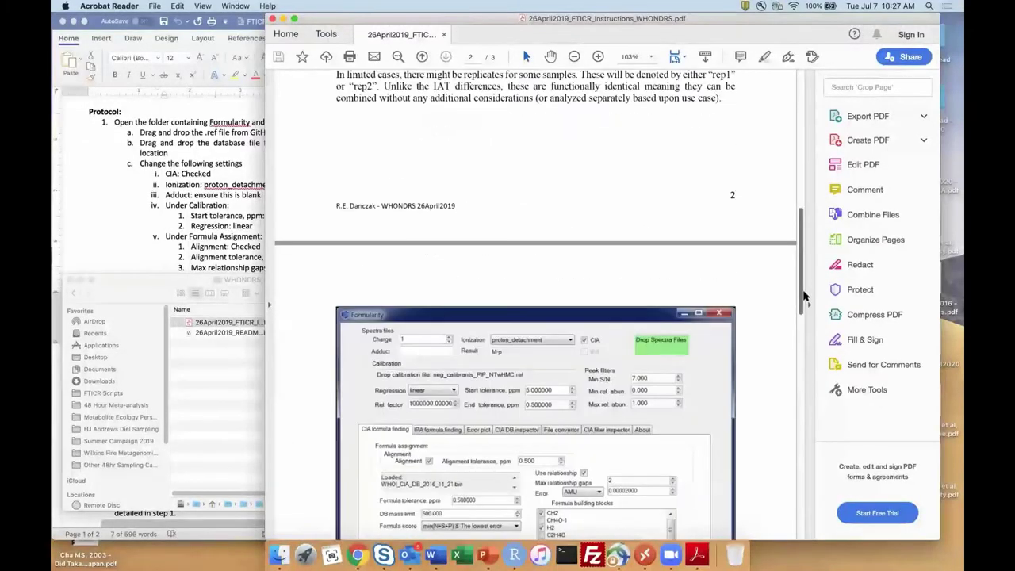
{"action": "scroll", "coordinate": [804, 295], "scroll_direction": "up", "scroll_amount": 10}
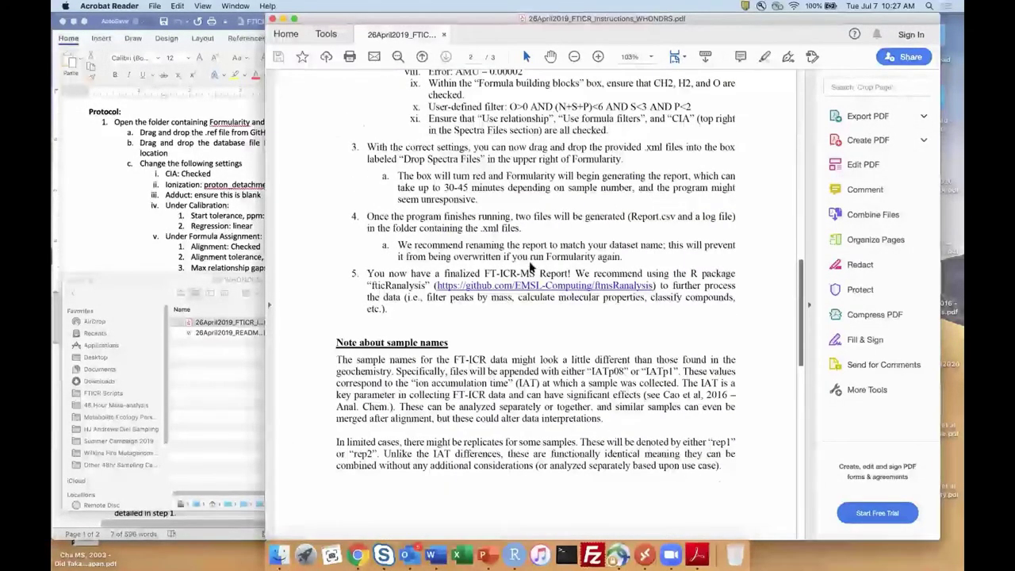
{"action": "scroll", "coordinate": [532, 268], "scroll_direction": "up", "scroll_amount": 20}
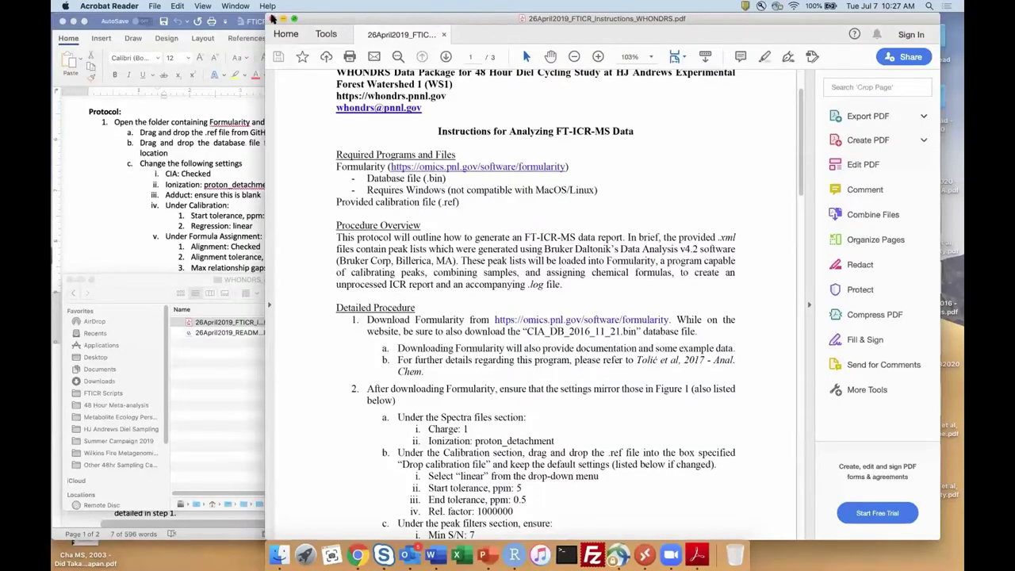
{"action": "left_click", "coordinate": [276, 19]}
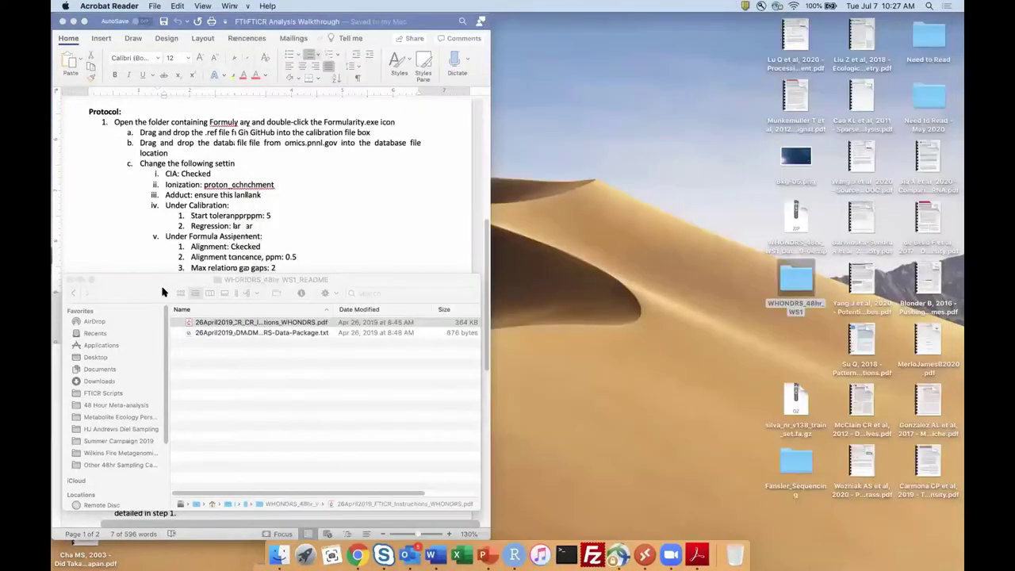
Close the README window and move the WHONDRS_48hr_WS1 zip and folder to the Trash
{"action": "left_click", "coordinate": [69, 280]}
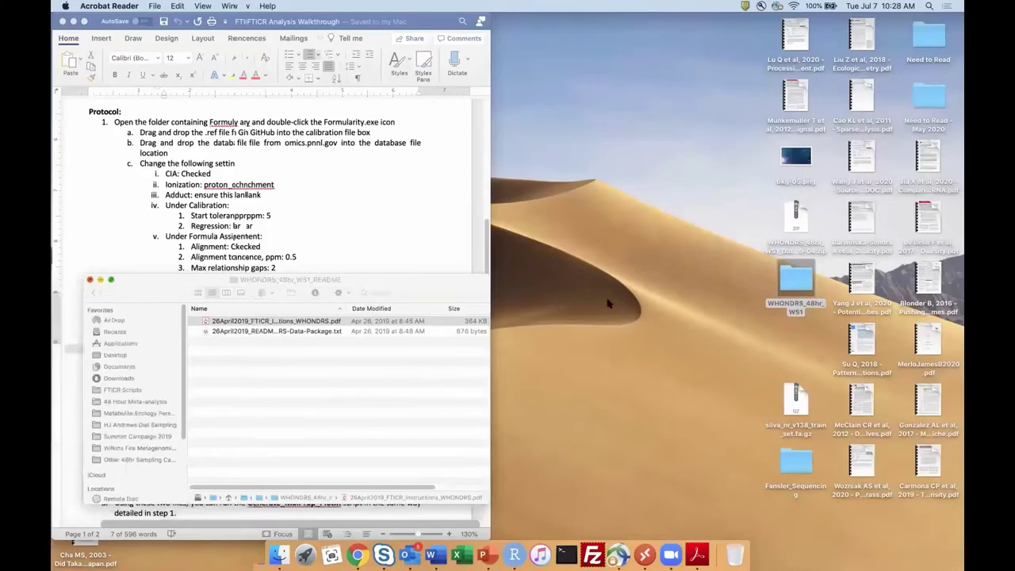
{"action": "left_click_drag", "start_coordinate": [809, 284], "coordinate": [790, 214]}
{"action": "right_click", "coordinate": [790, 214]}
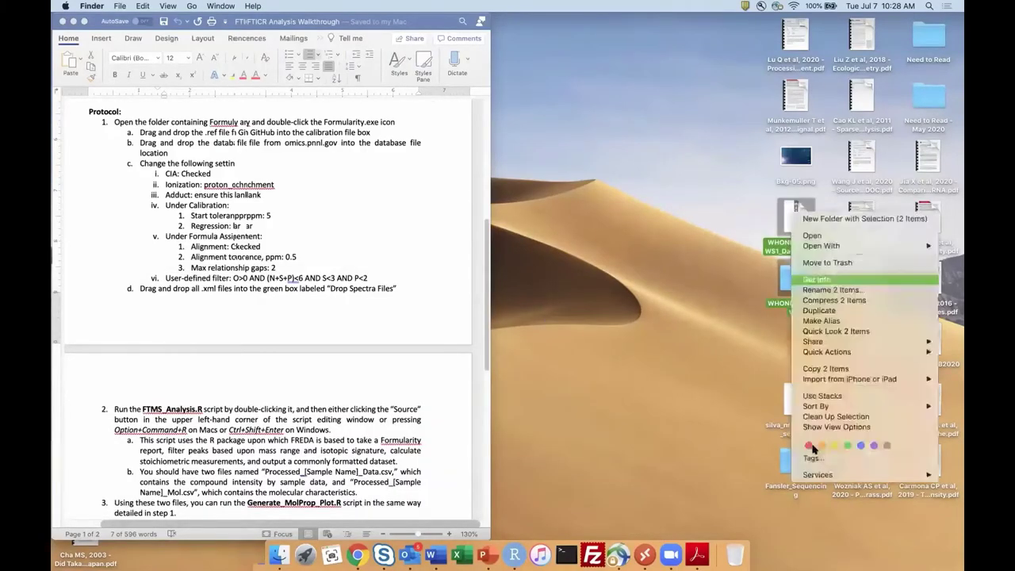
{"action": "left_click", "coordinate": [825, 262]}
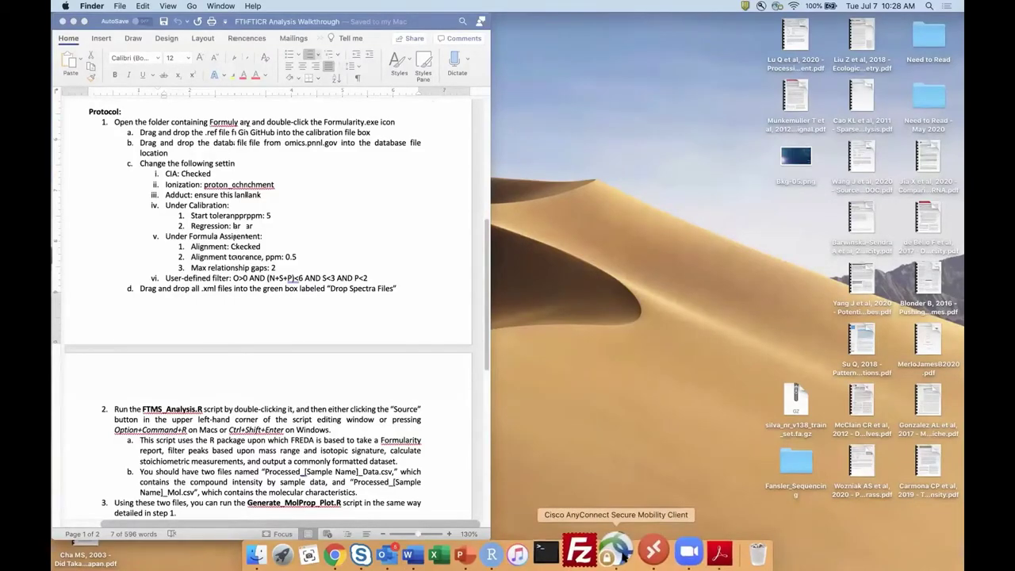
Close Formularity, the Notepad report log and both Explorer folders remotely, then return to the Mac
{"action": "left_click", "coordinate": [632, 550]}
{"action": "left_click", "coordinate": [672, 73]}
{"action": "left_click", "coordinate": [497, 209]}
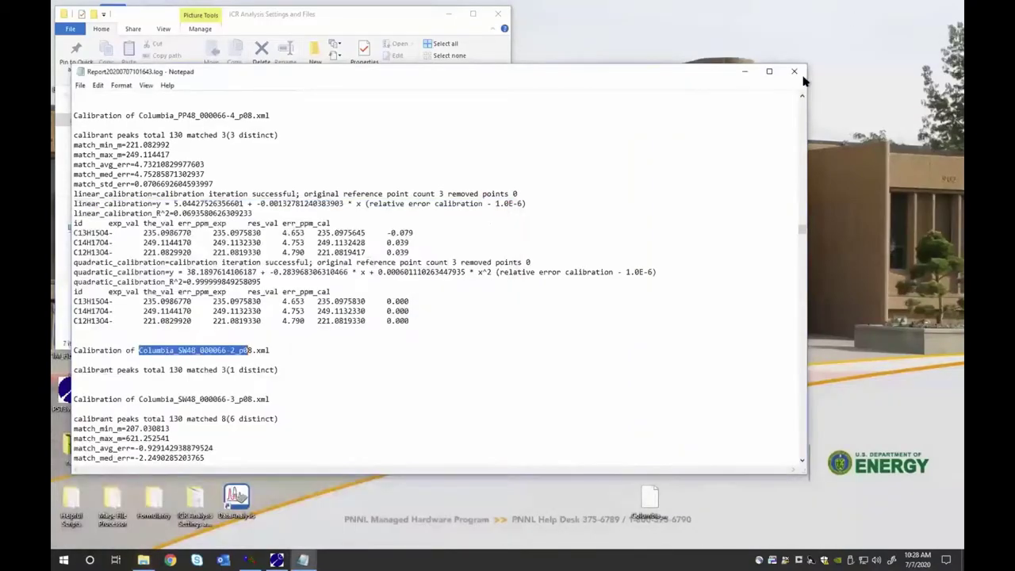
{"action": "left_click", "coordinate": [794, 72]}
{"action": "left_click", "coordinate": [498, 14]}
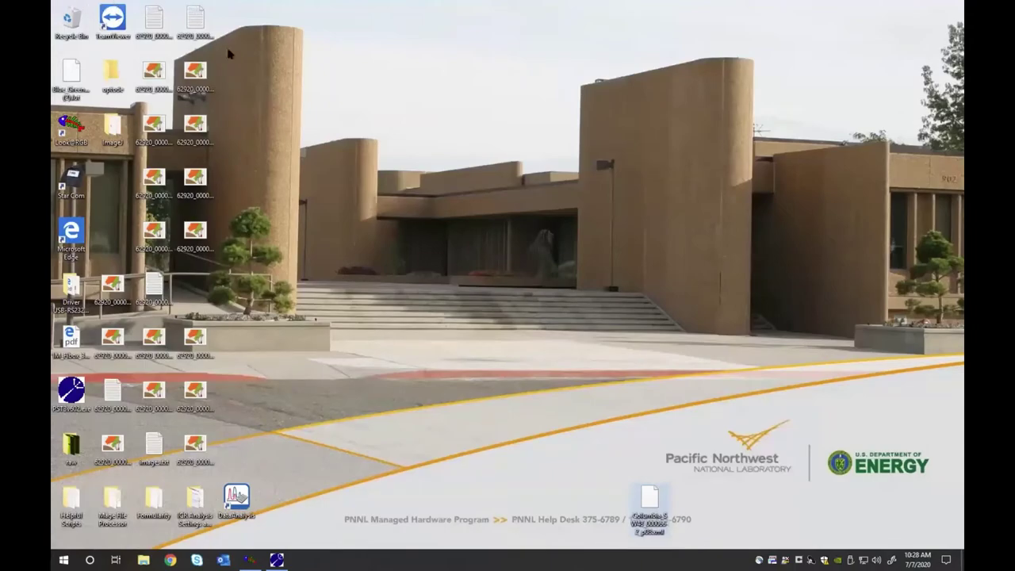
{"action": "mouse_move", "coordinate": [87, 13]}
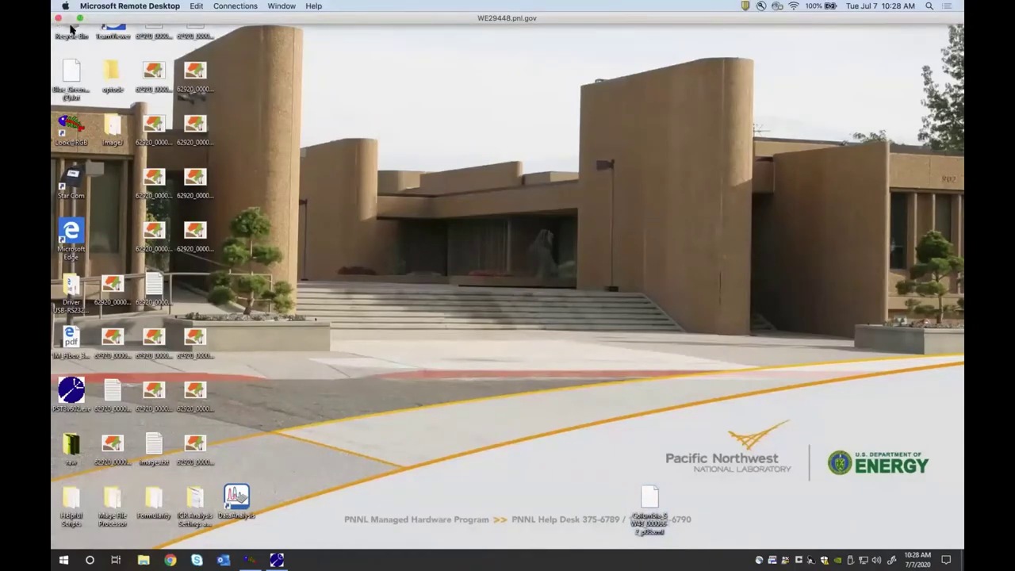
{"action": "key", "text": "ctrl+Left"}
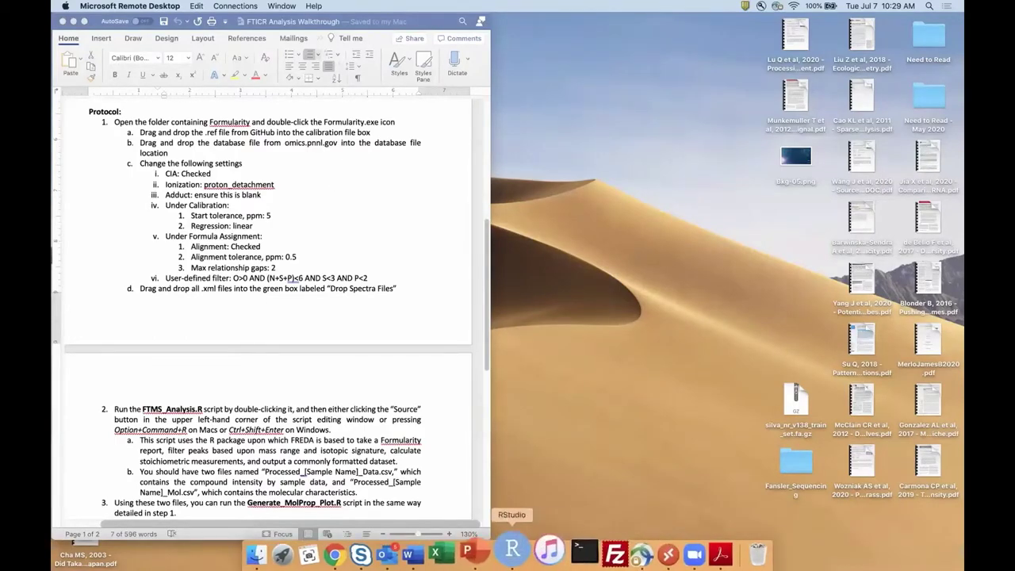
Launch RStudio and show PowerPoint slide 14 about the Formularity report contents
{"action": "left_click", "coordinate": [516, 551]}
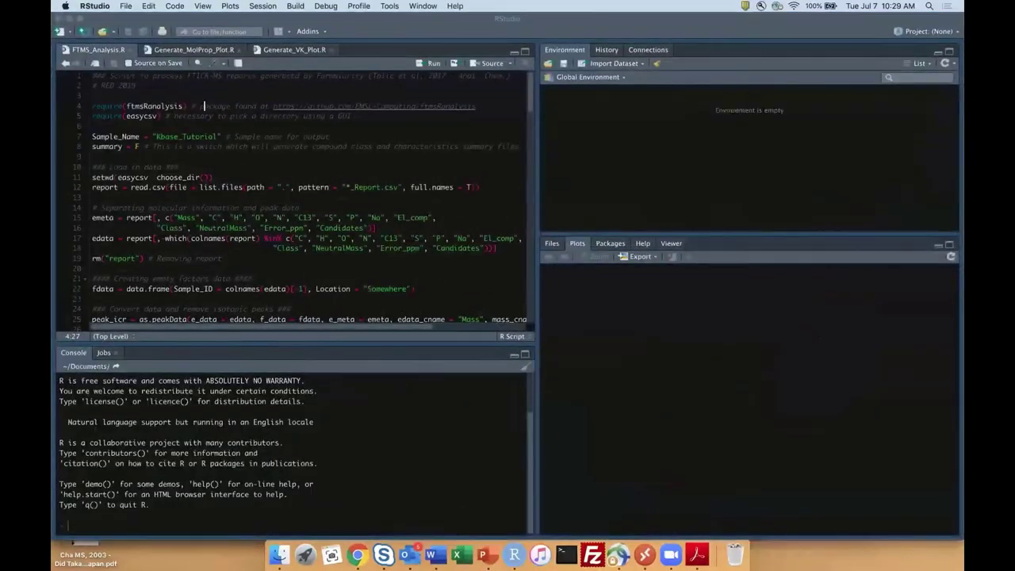
{"action": "left_click", "coordinate": [482, 552]}
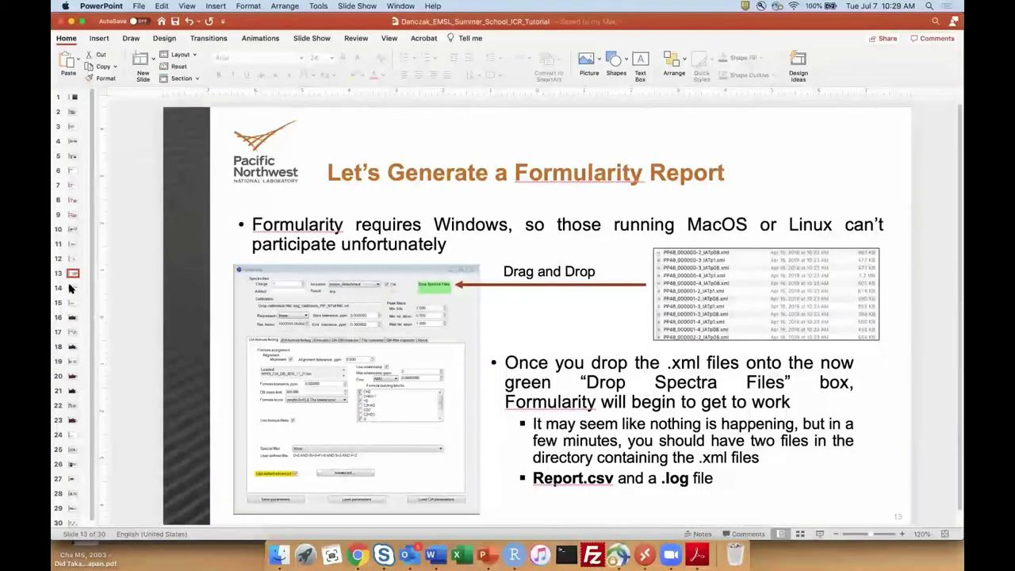
{"action": "left_click", "coordinate": [72, 288]}
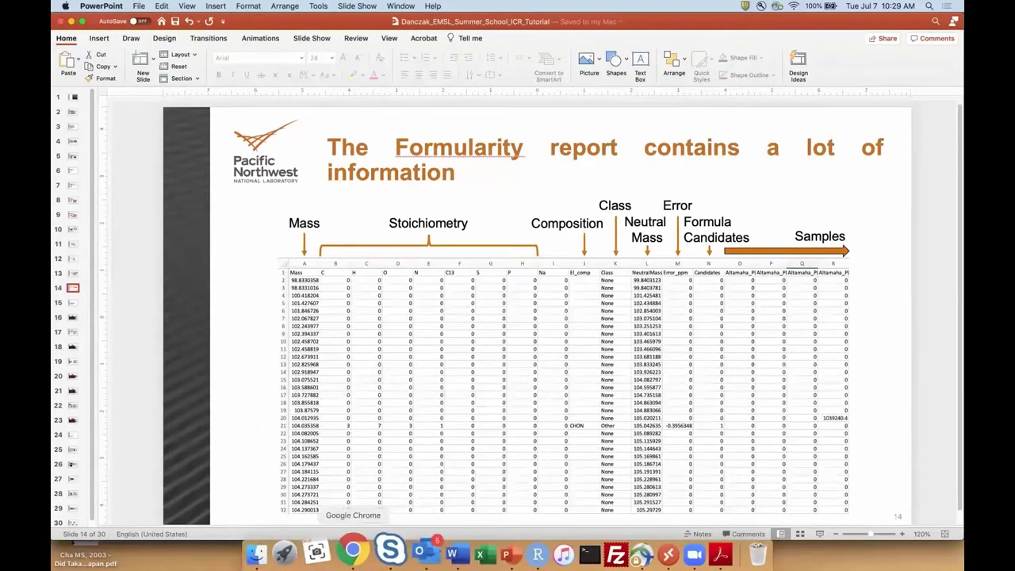
Bring the Chrome browser window forward from its Dock window list
{"action": "left_click", "coordinate": [361, 551]}
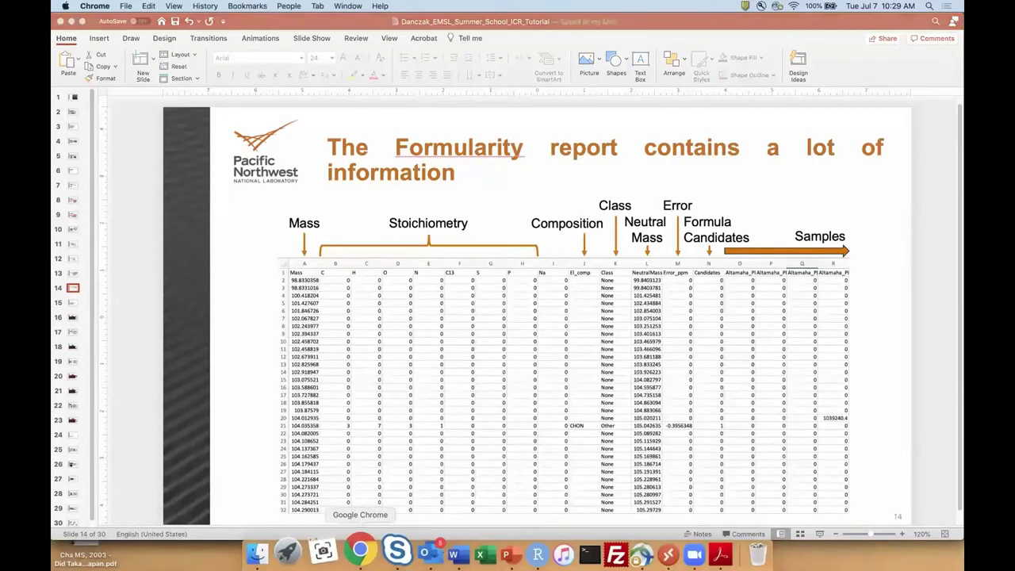
{"action": "right_click", "coordinate": [361, 549]}
{"action": "left_click", "coordinate": [396, 423]}
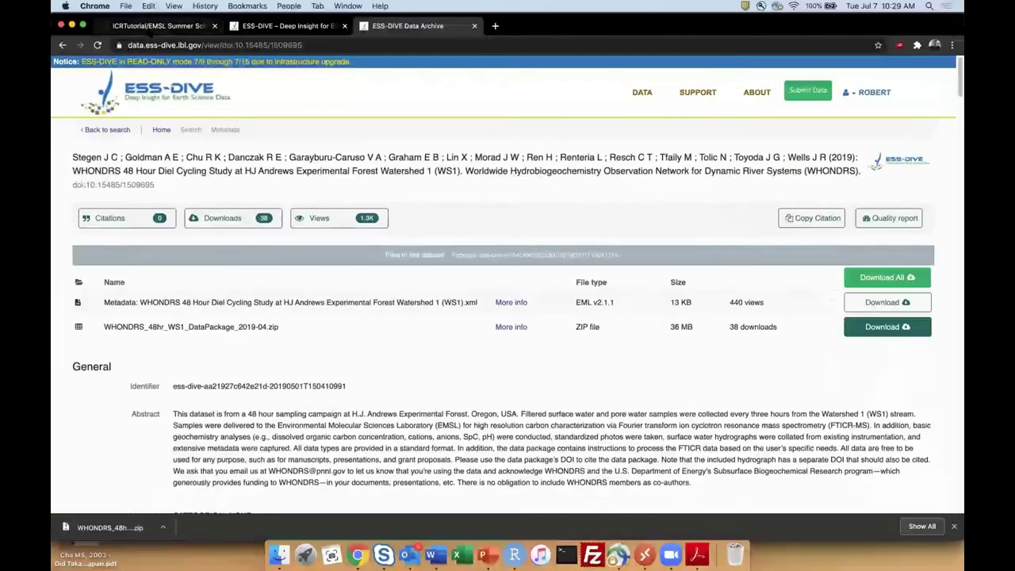
Show the ICRTutorial repository's EMSL Summer School 2020 folder on GitHub, then return to PowerPoint
{"action": "left_click", "coordinate": [158, 26]}
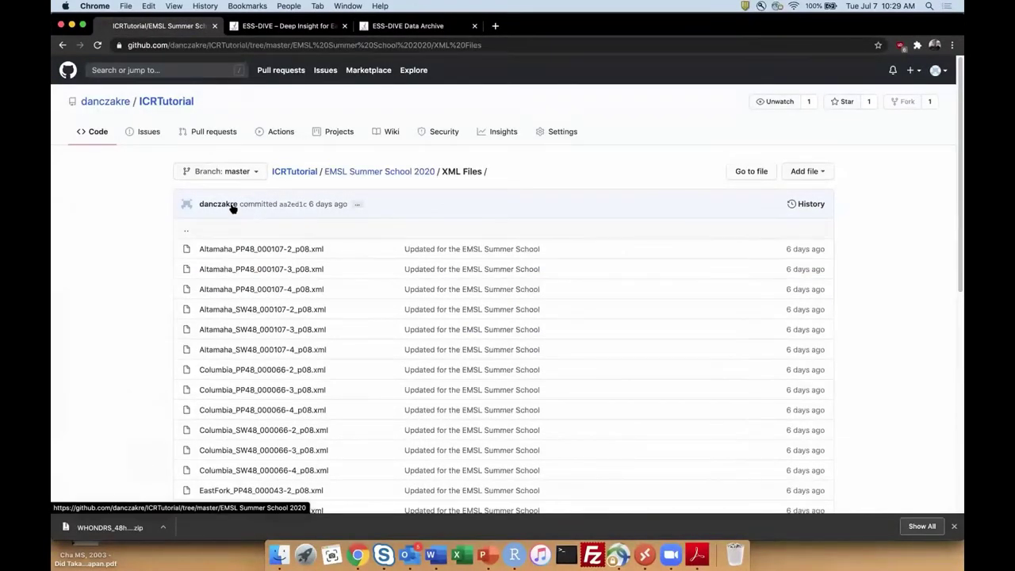
{"action": "left_click", "coordinate": [355, 171]}
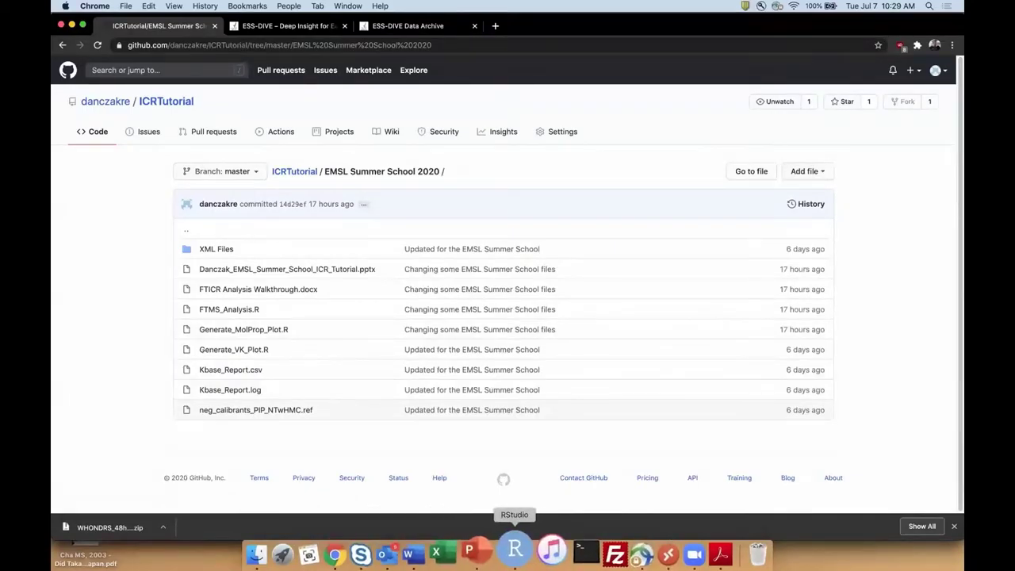
{"action": "left_click", "coordinate": [469, 550]}
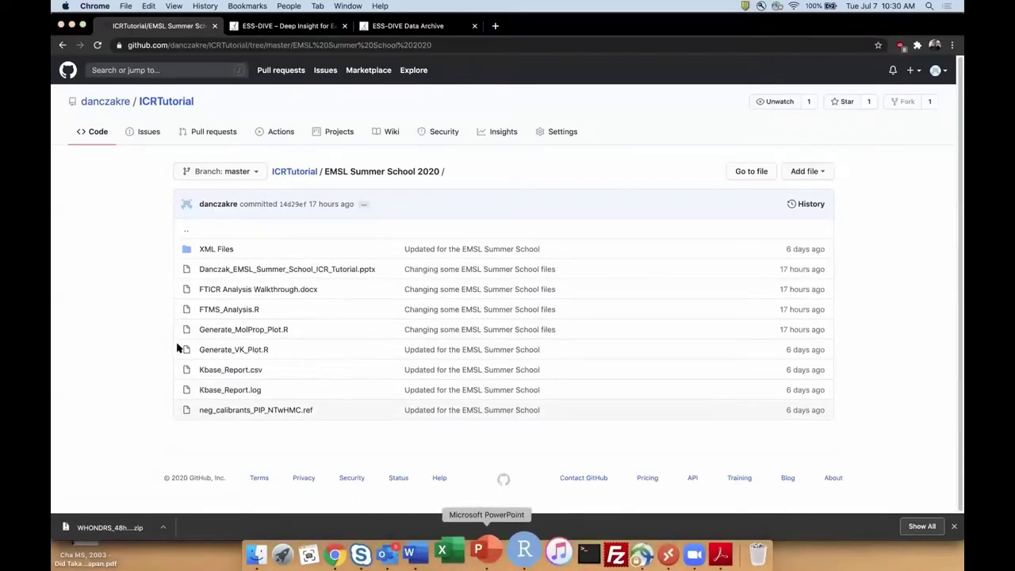
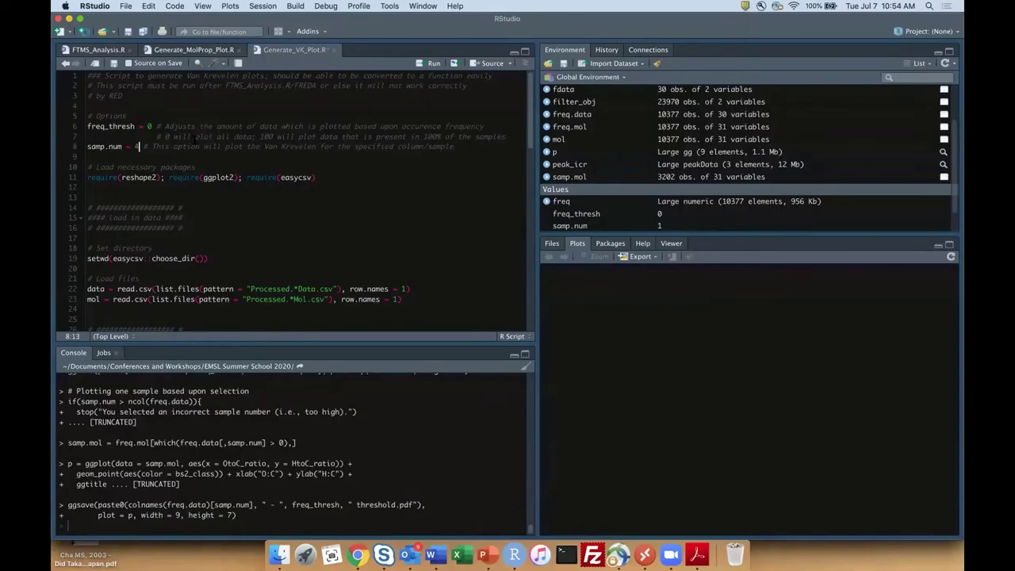
Source Generate_VK_Plot.R, clear the workspace after the error, and rerun it with the data folder
{"action": "key", "text": "super+alt+r"}
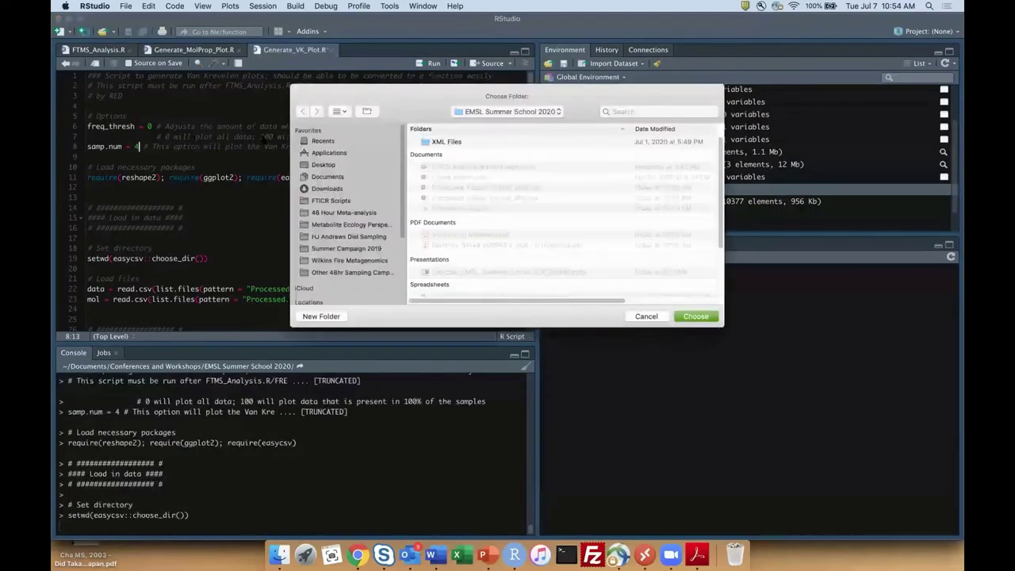
{"action": "left_click", "coordinate": [694, 316]}
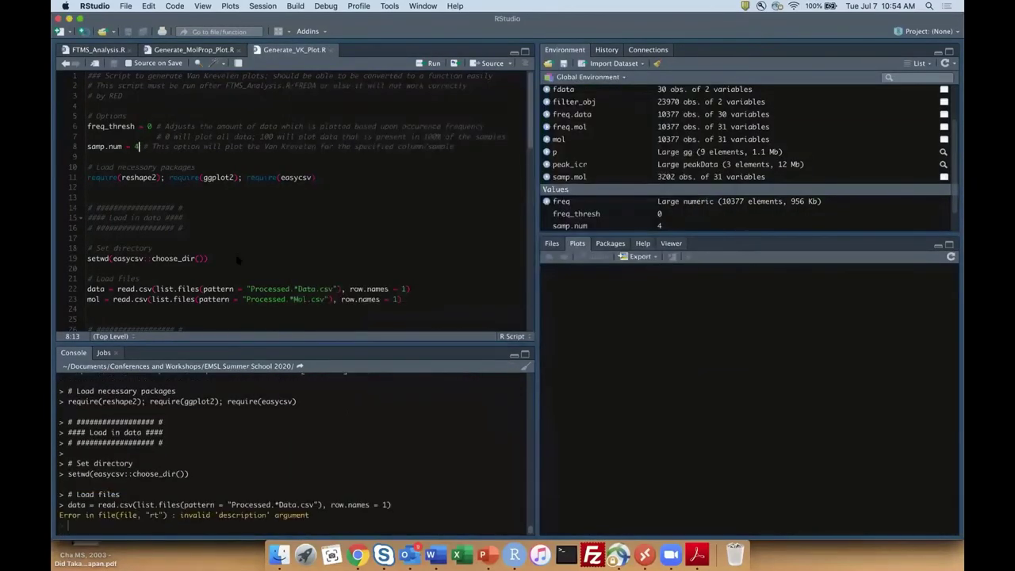
{"action": "left_click", "coordinate": [657, 62]}
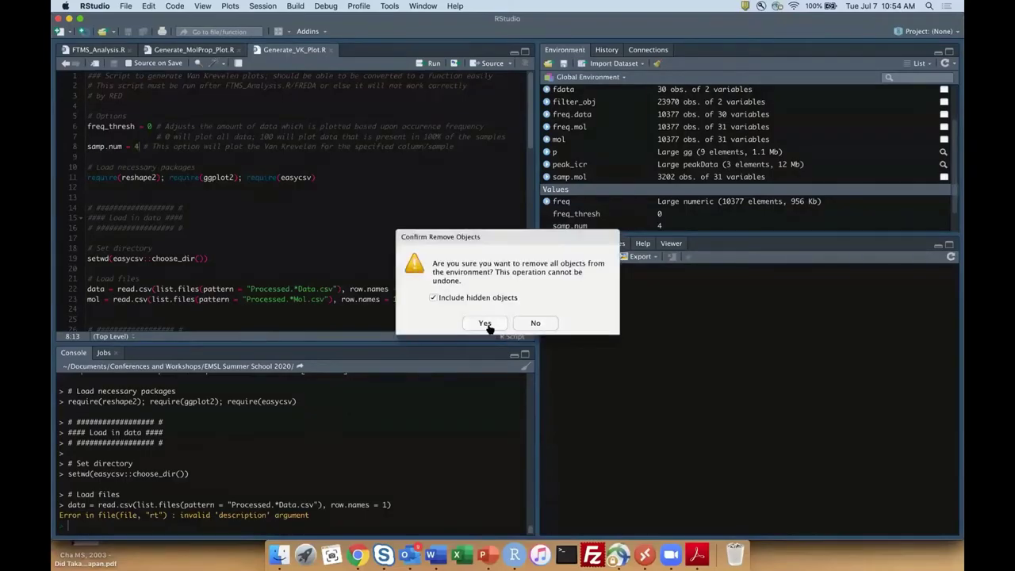
{"action": "left_click", "coordinate": [485, 325]}
{"action": "key", "text": "super+alt+r"}
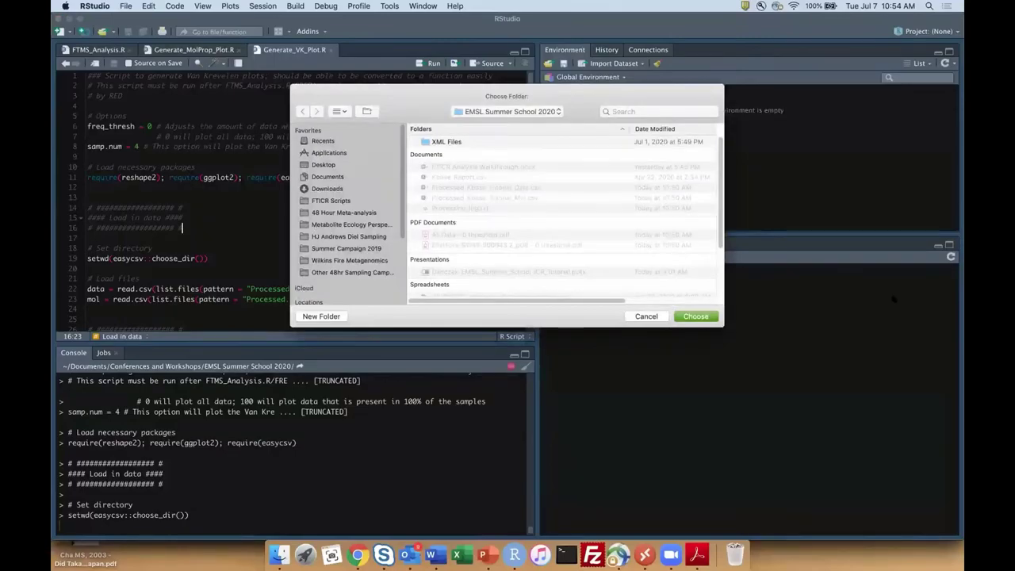
{"action": "left_click", "coordinate": [701, 317]}
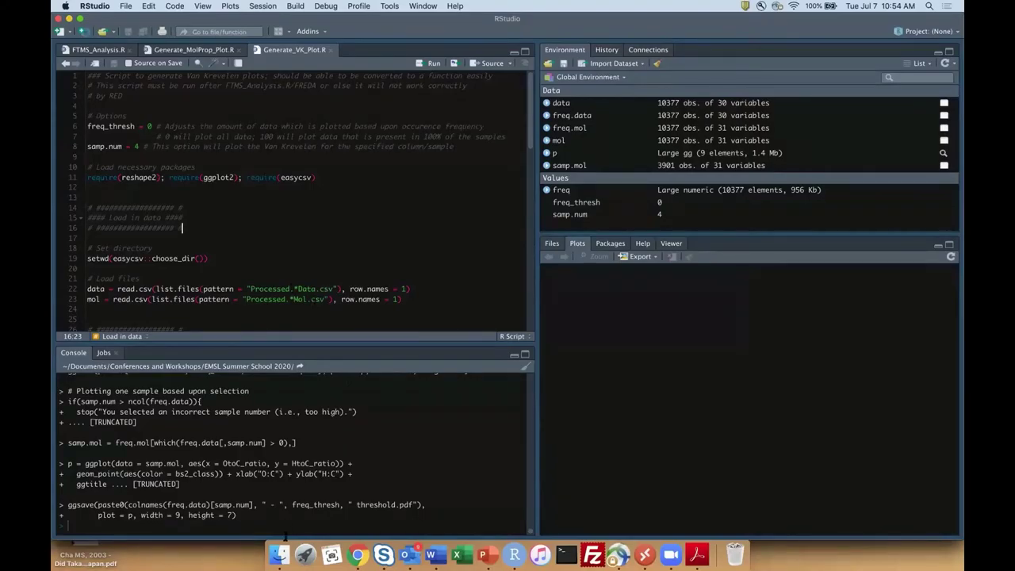
Open the EMSL Summer School 2020 folder and preview the EastFork van Krevelen plot PDF
{"action": "left_click", "coordinate": [278, 554]}
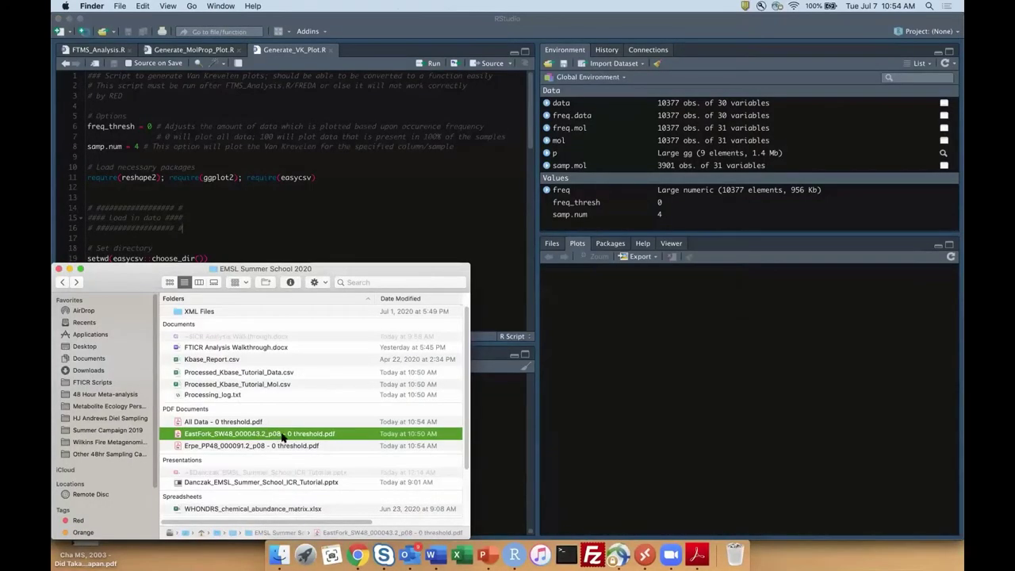
{"action": "key", "text": "space"}
{"action": "key", "text": "space"}
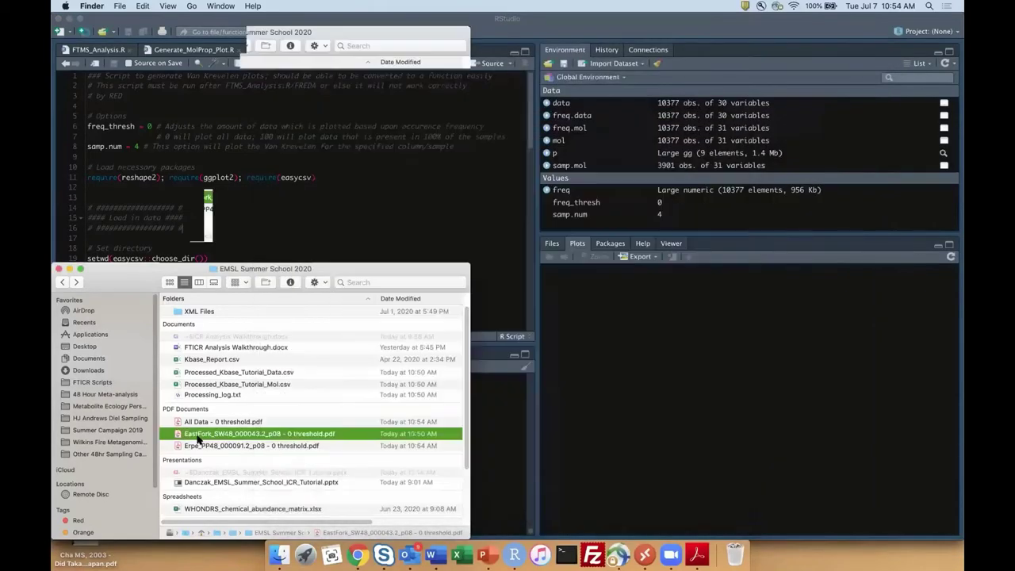
{"action": "left_click", "coordinate": [199, 445]}
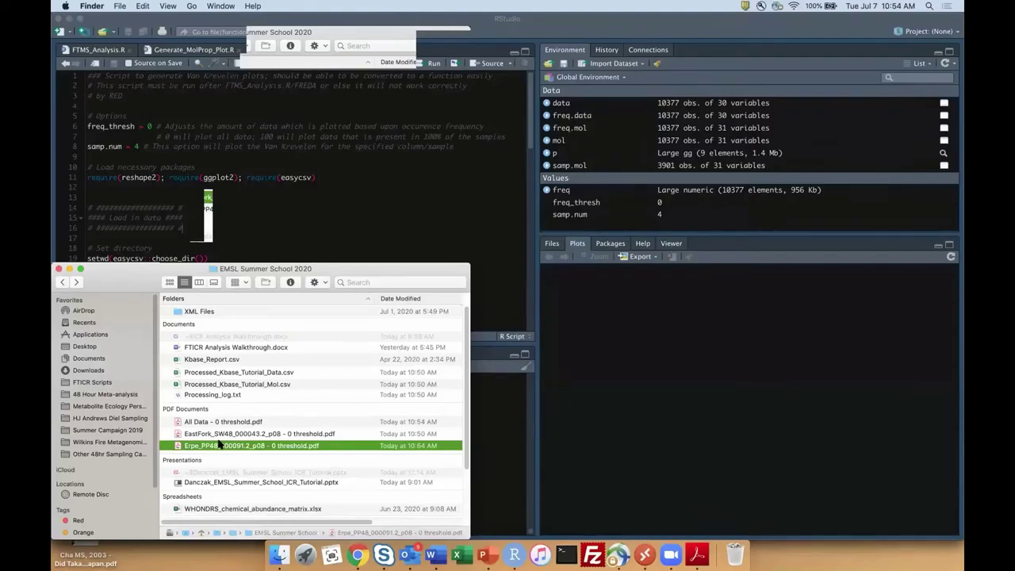
Flip the Quick Look preview between the EastFork and Erpe plots to compare them, then close it
{"action": "key", "text": "Up"}
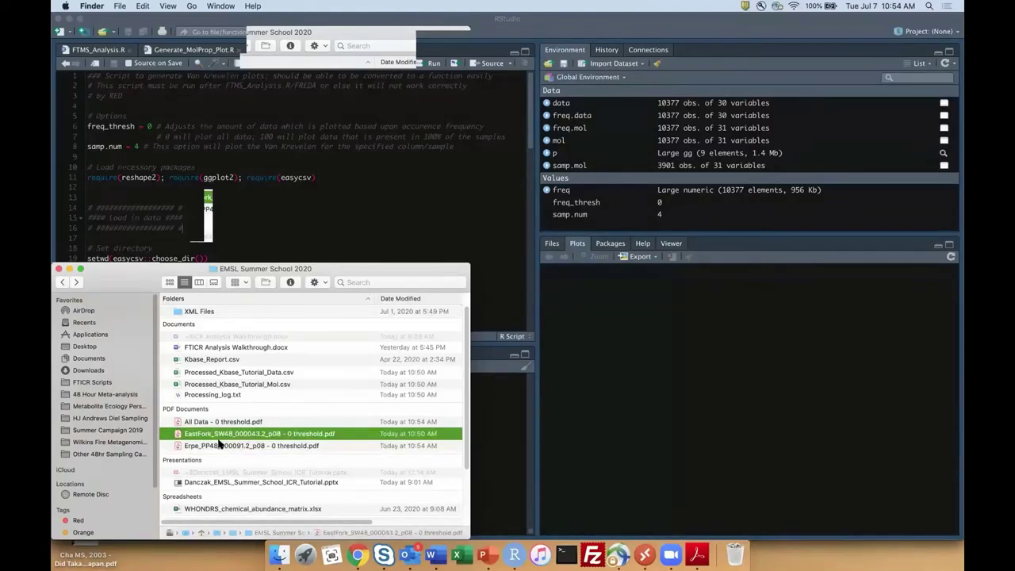
{"action": "key", "text": "space"}
{"action": "key", "text": "Down"}
{"action": "key", "text": "Up"}
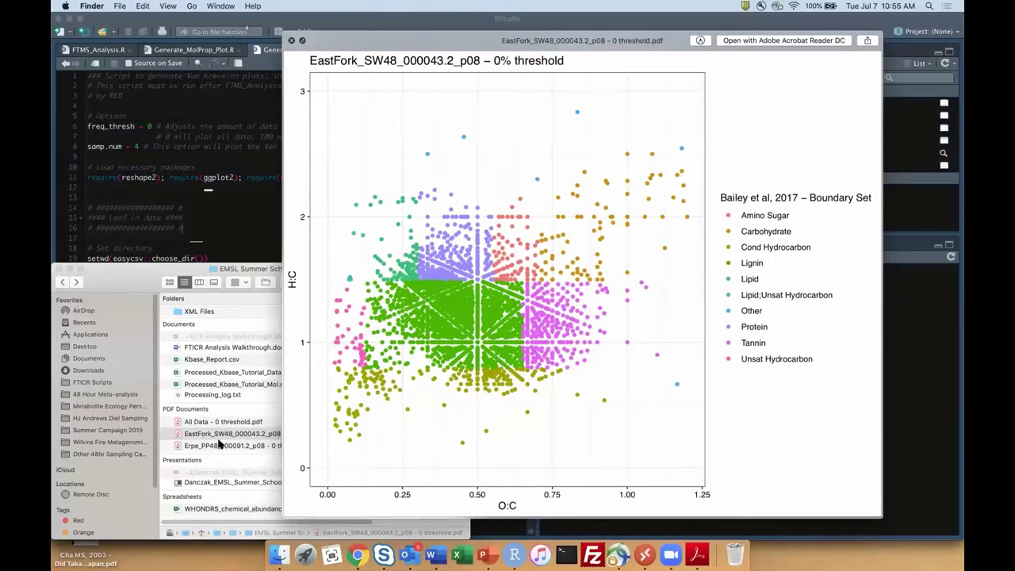
{"action": "key", "text": "Down"}
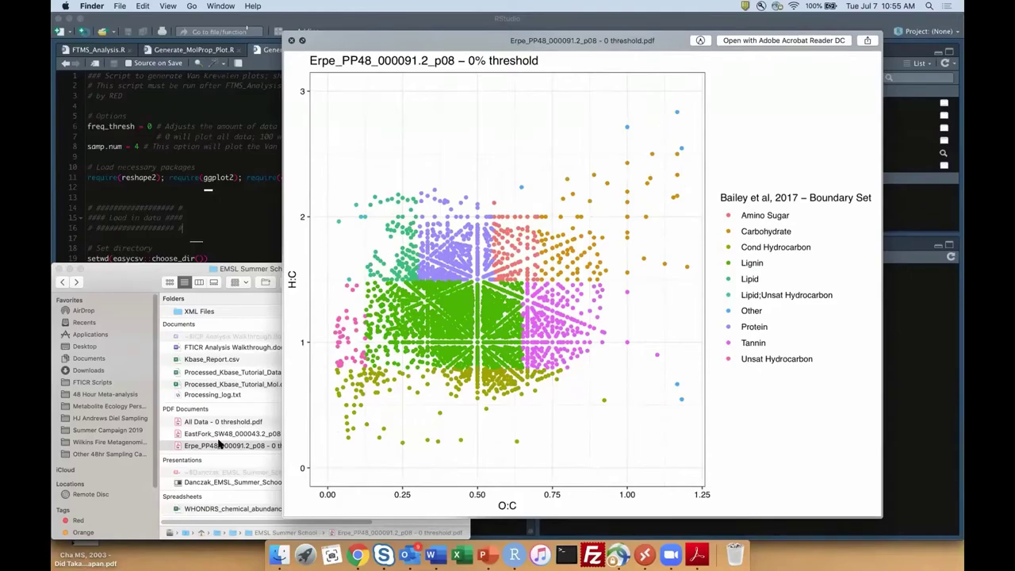
{"action": "key", "text": "Up"}
{"action": "key", "text": "Down"}
{"action": "key", "text": "Up"}
{"action": "key", "text": "Down"}
{"action": "key", "text": "Up"}
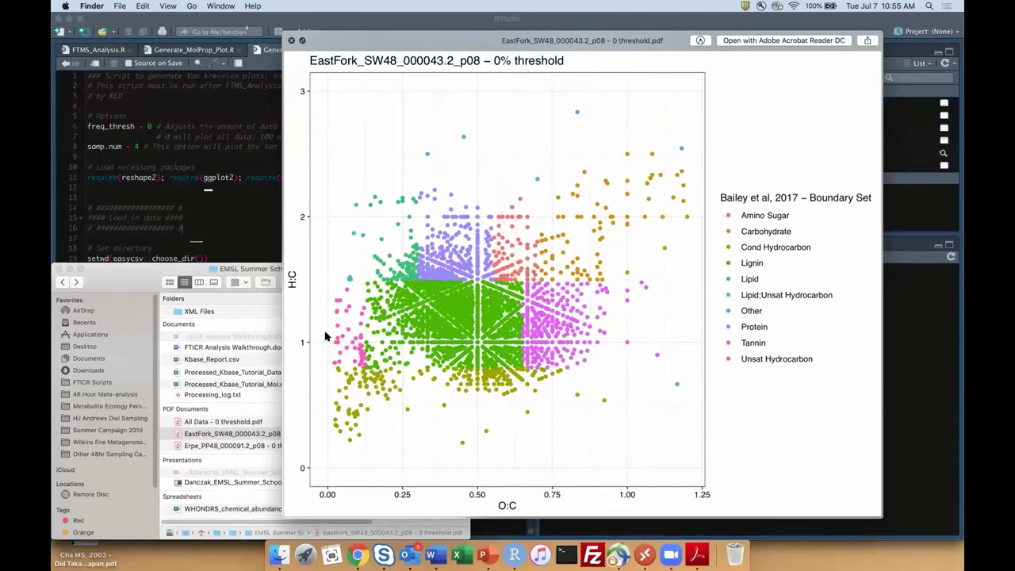
{"action": "left_click", "coordinate": [292, 40]}
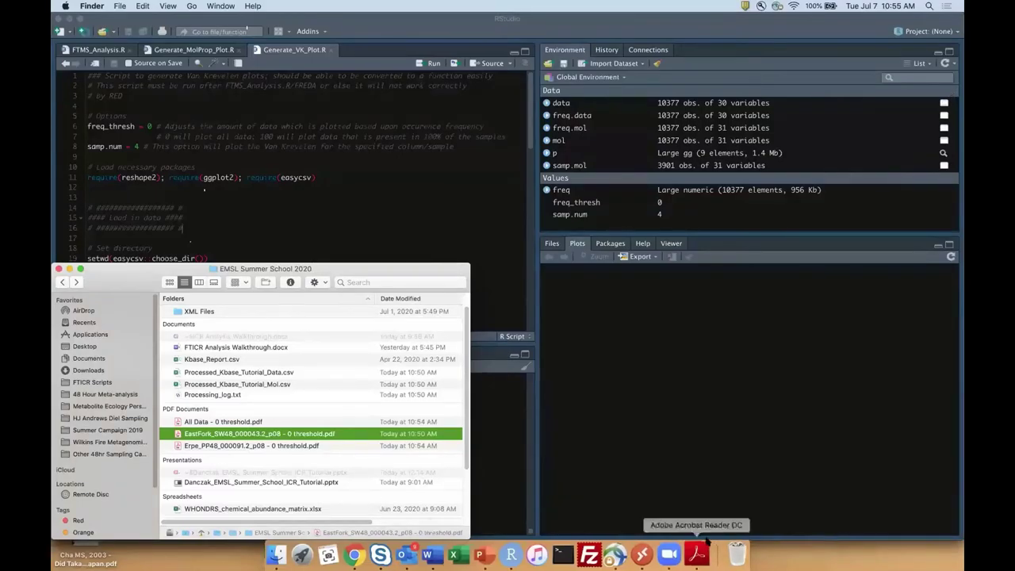
Load the FREDA web tool in Chrome and browse its Upload and Visualize pages
{"action": "left_click", "coordinate": [355, 551]}
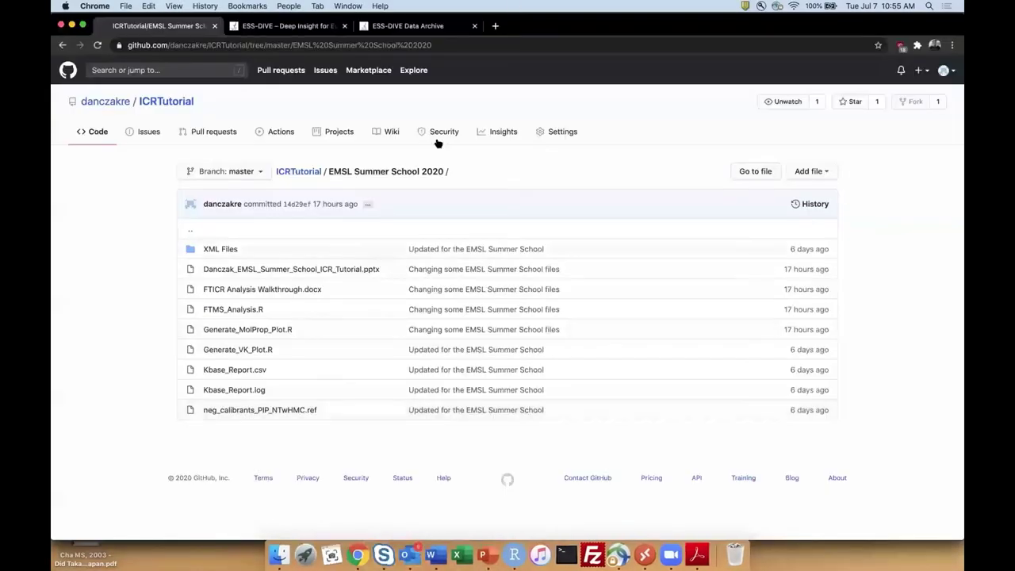
{"action": "left_click", "coordinate": [250, 27]}
{"action": "type", "text": "freda"}
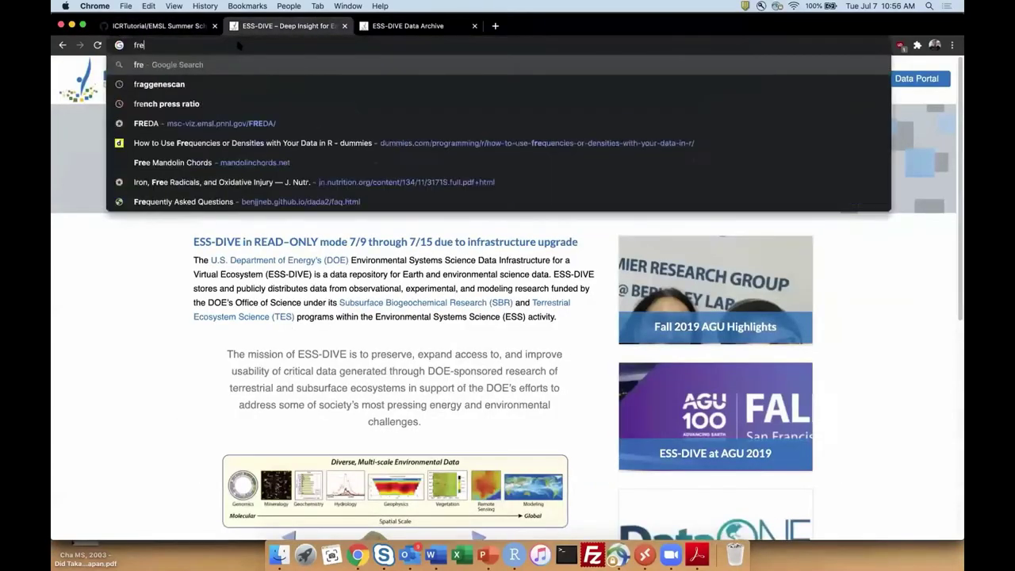
{"action": "key", "text": "Down"}
{"action": "key", "text": "Down"}
{"action": "key", "text": "Down"}
{"action": "key", "text": "Down"}
{"action": "key", "text": "Down"}
{"action": "key", "text": "Down"}
{"action": "key", "text": "Down"}
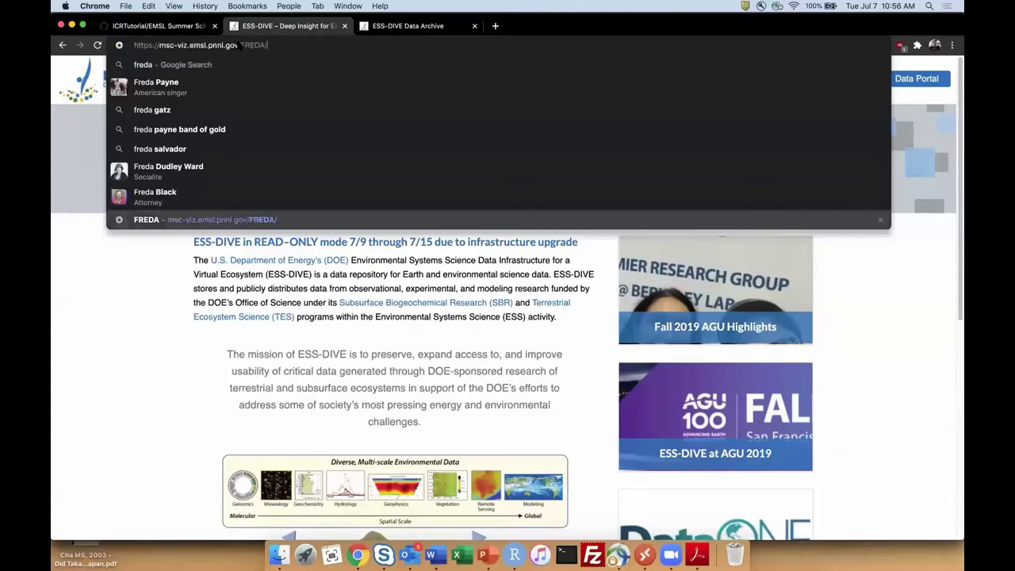
{"action": "key", "text": "Return"}
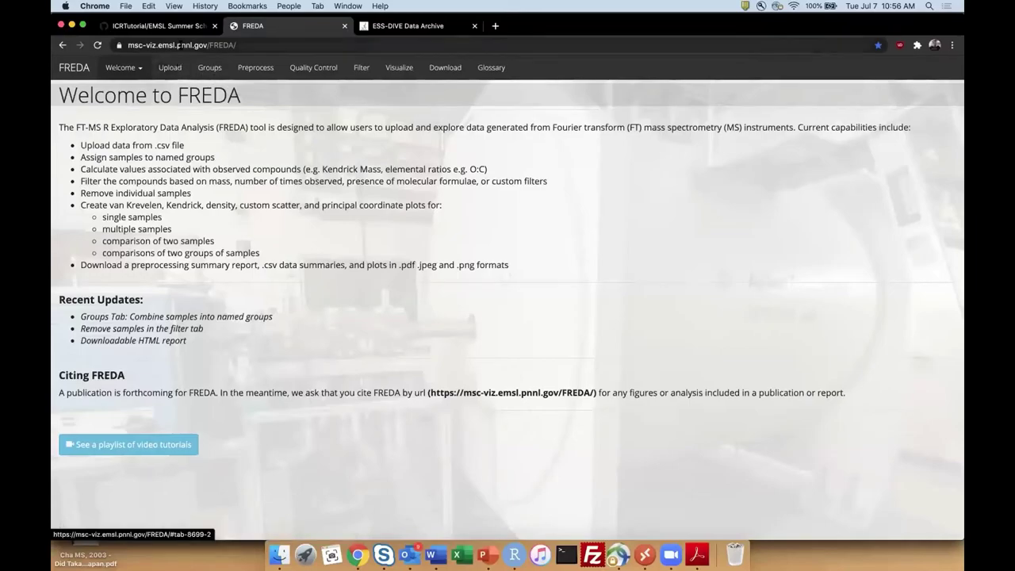
{"action": "left_click", "coordinate": [180, 45]}
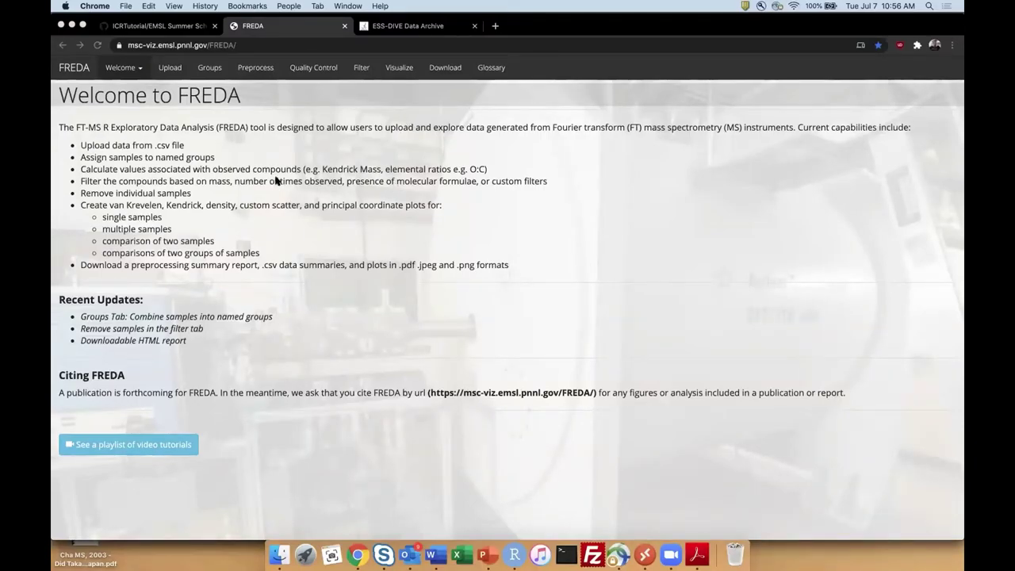
{"action": "left_click", "coordinate": [169, 68]}
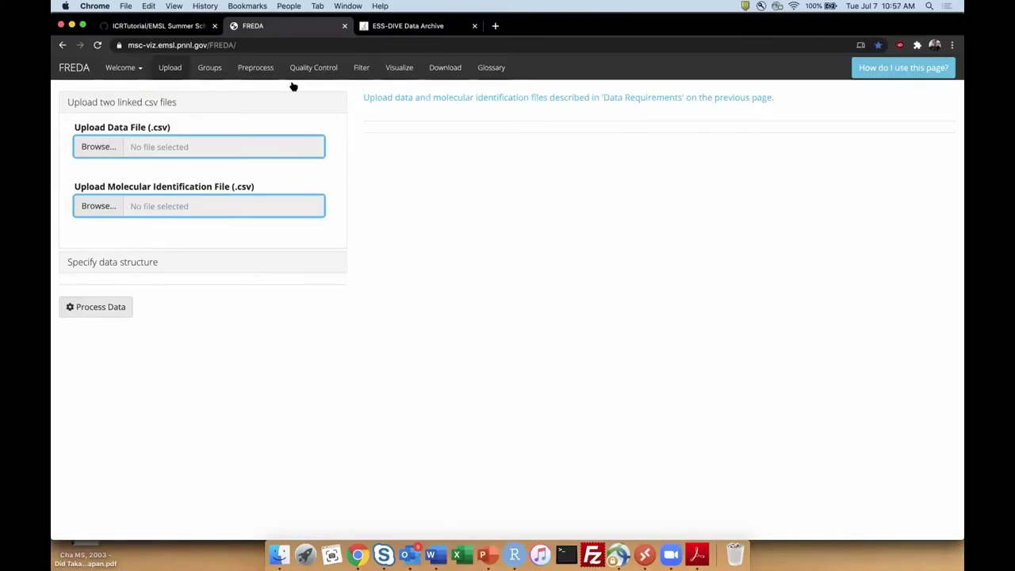
{"action": "left_click", "coordinate": [397, 71]}
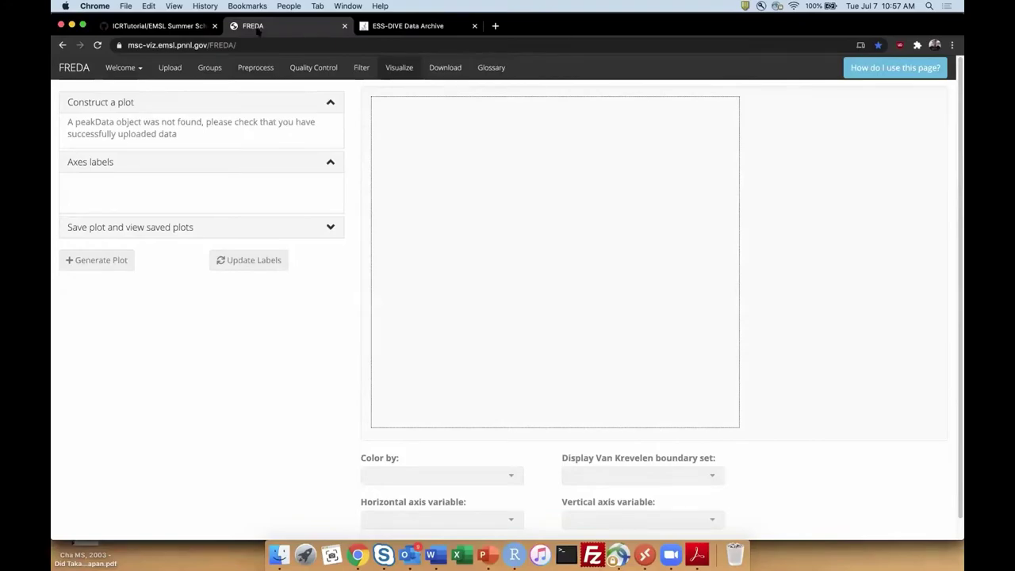
Return to the PowerPoint tutorial at the Analyzing molecular properties slide
{"action": "key", "text": "super+m"}
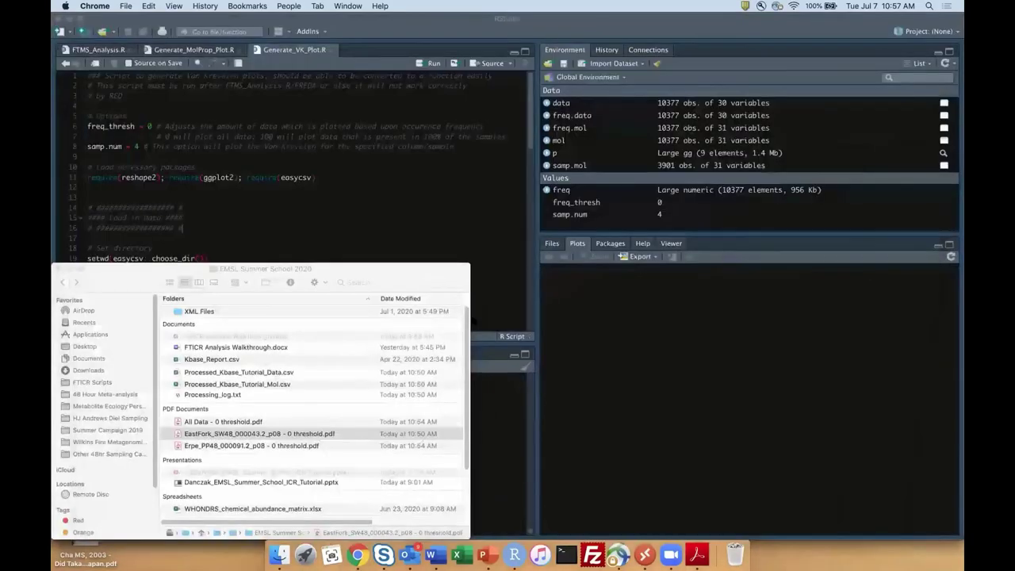
{"action": "left_click", "coordinate": [493, 547]}
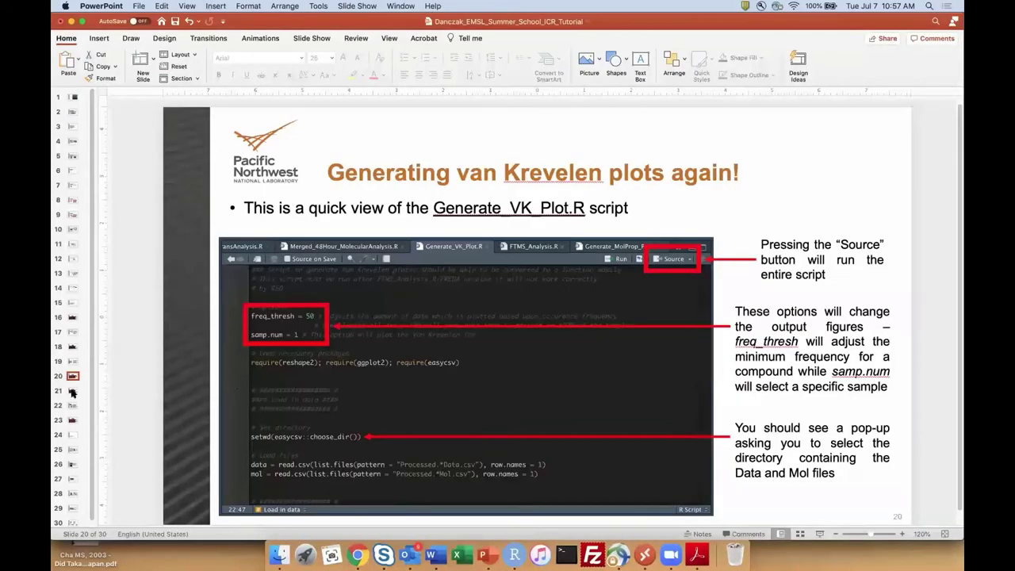
{"action": "left_click", "coordinate": [72, 391]}
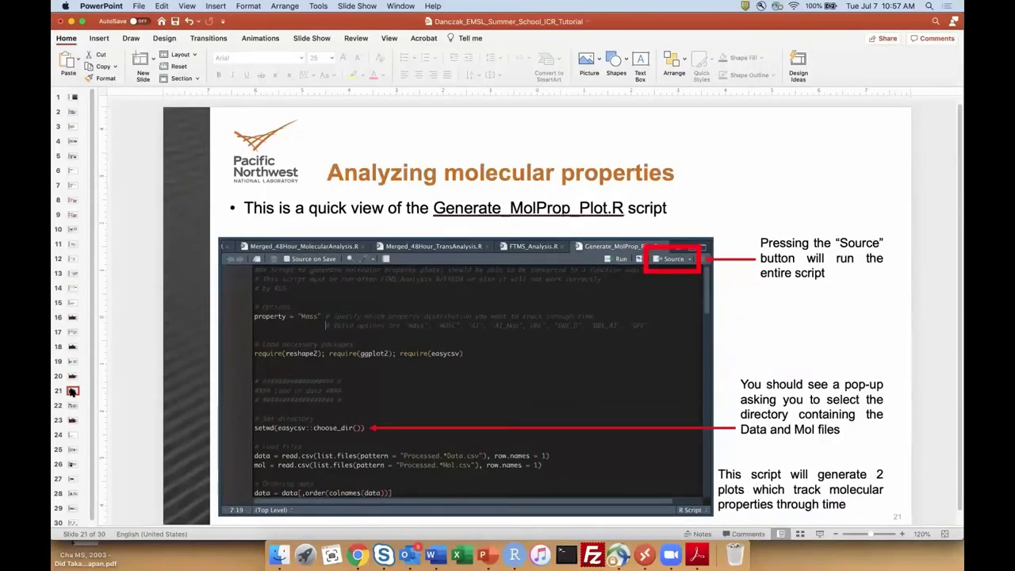